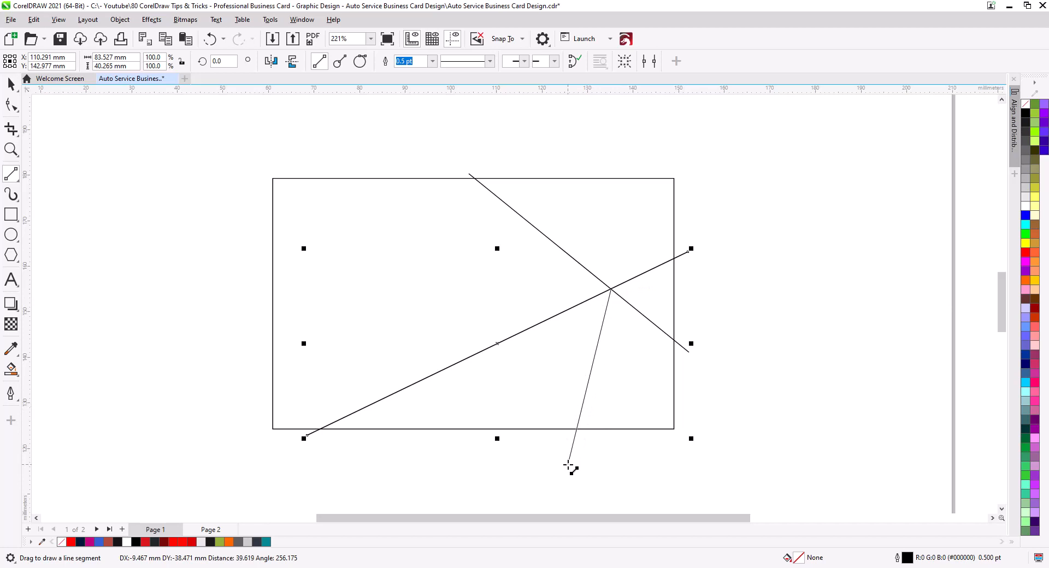
Step: Draw a third line from the two lines' intersection past the rectangle's bottom edge, and combine all three lines into one object
drag(568, 465, 522, 474)
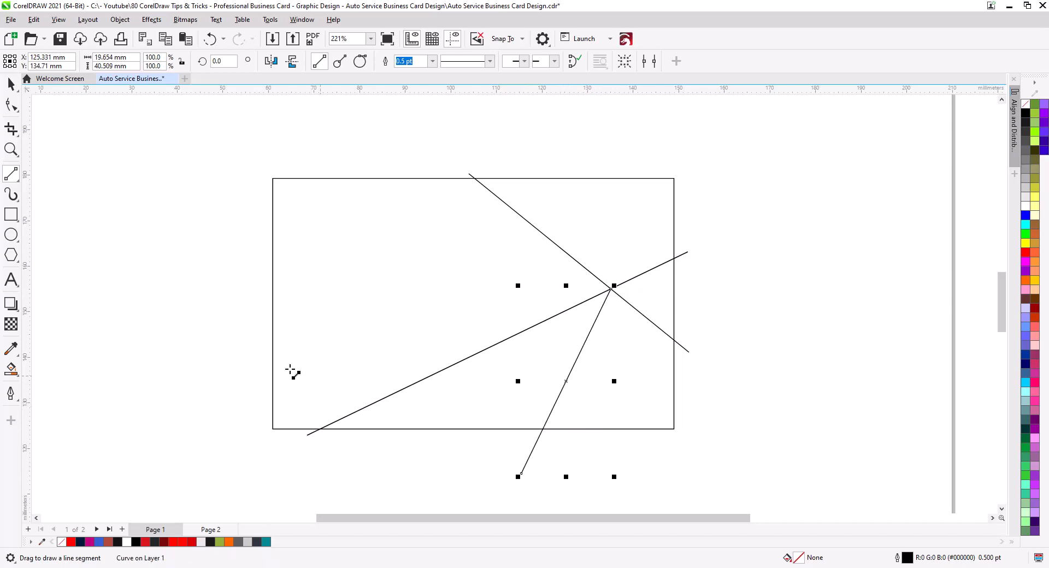
click(11, 85)
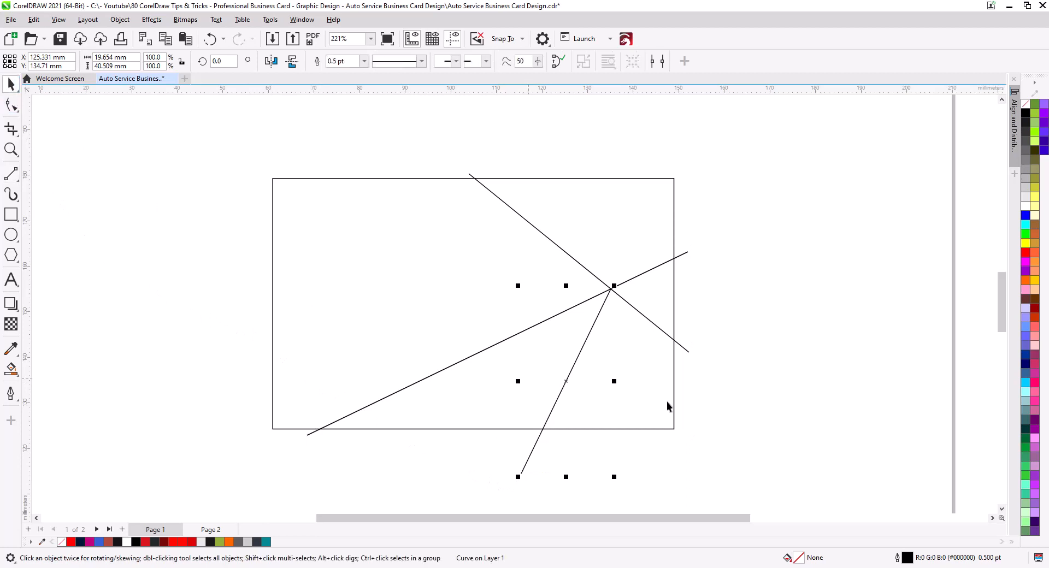
shift+click(686, 255)
shift+click(687, 351)
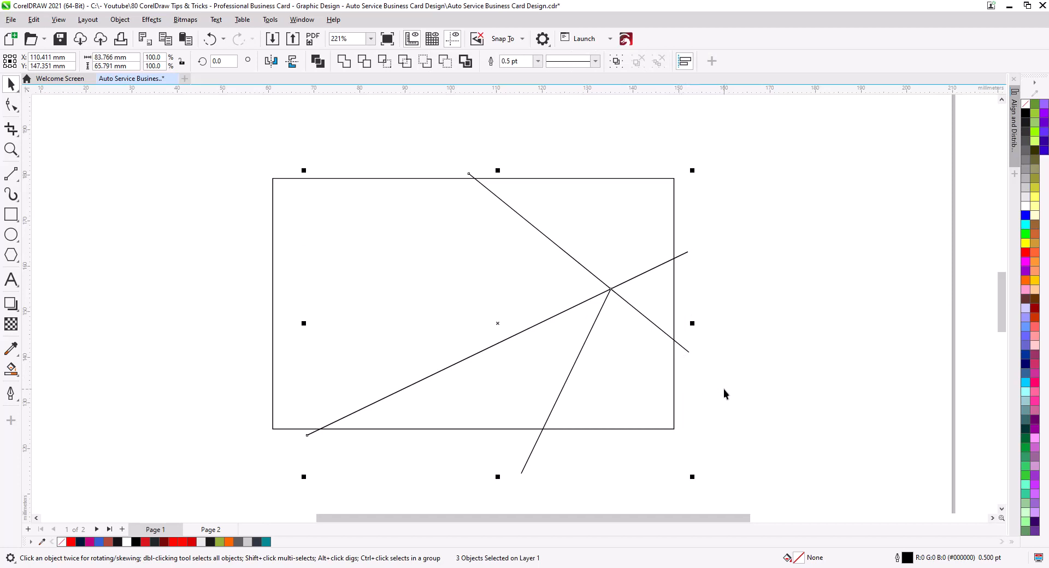
click(321, 64)
click(159, 271)
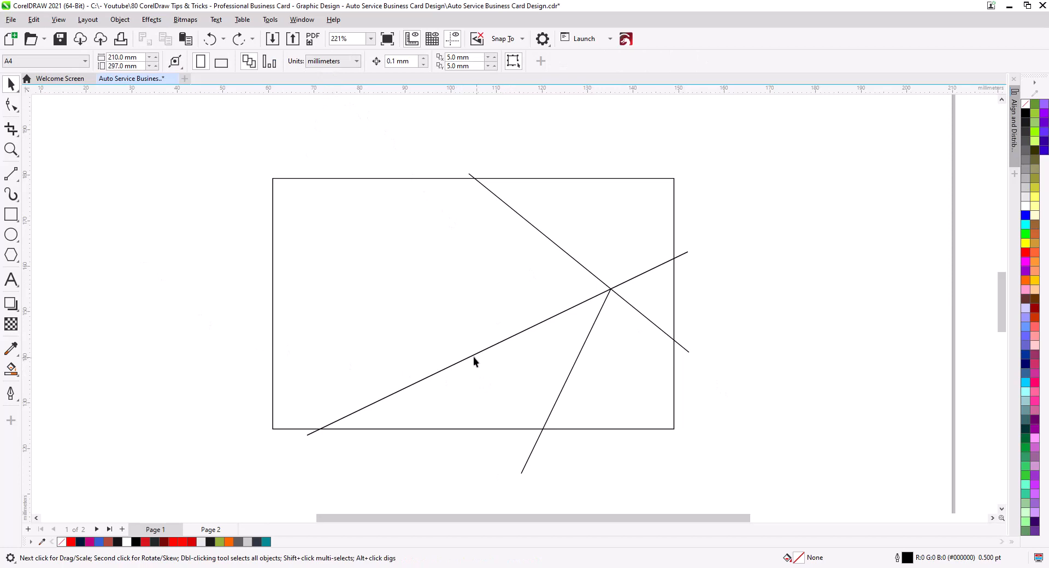
Step: Use Smart Fill to create olive green pieces in all five regions that the lines divide the card rectangle into
click(16, 370)
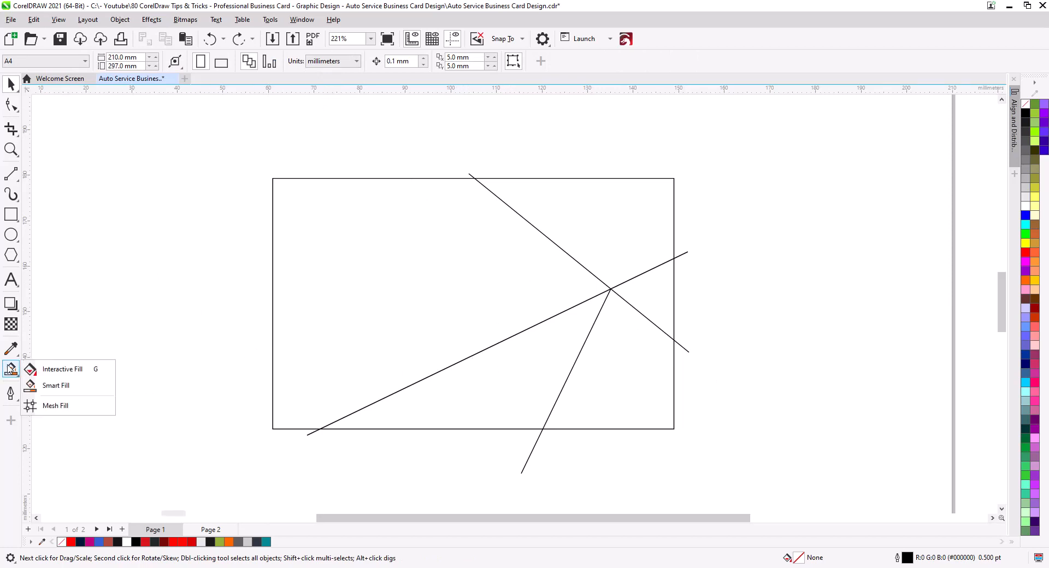
click(51, 386)
click(379, 298)
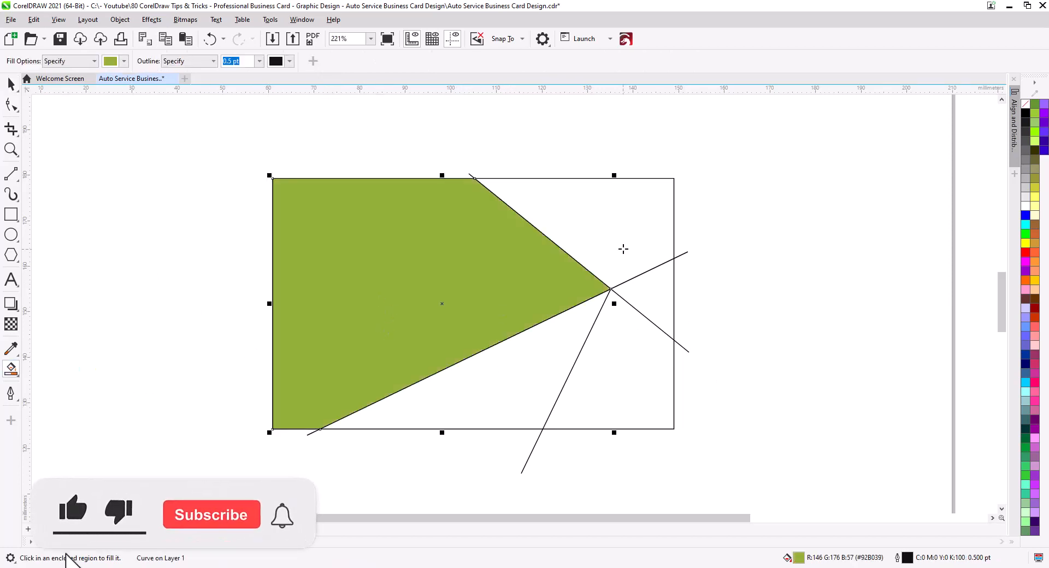
click(623, 248)
click(648, 303)
click(579, 389)
click(492, 386)
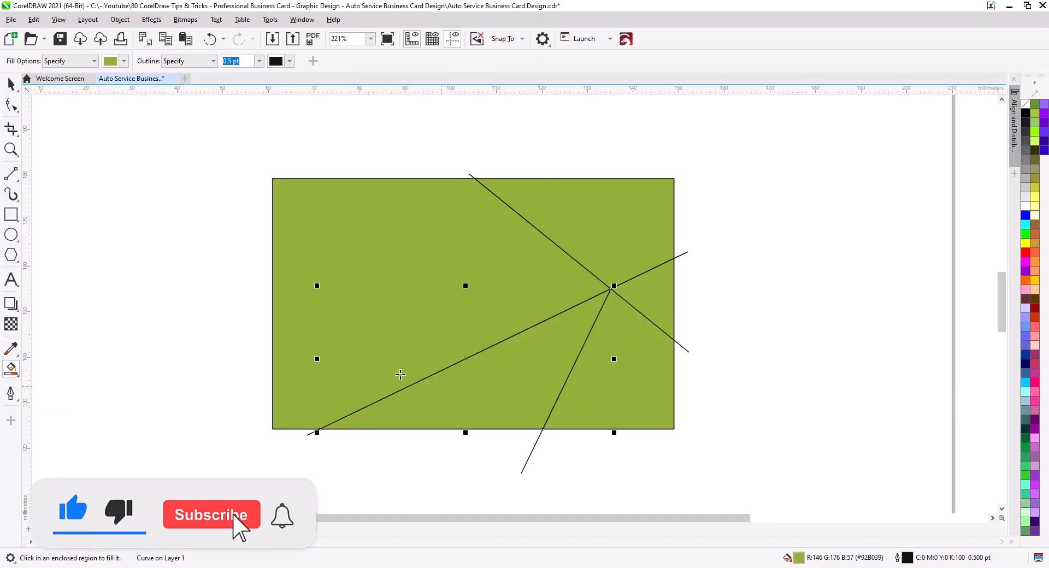
Step: Delete the combined guide lines that cross the filled pieces
click(11, 83)
key(space)
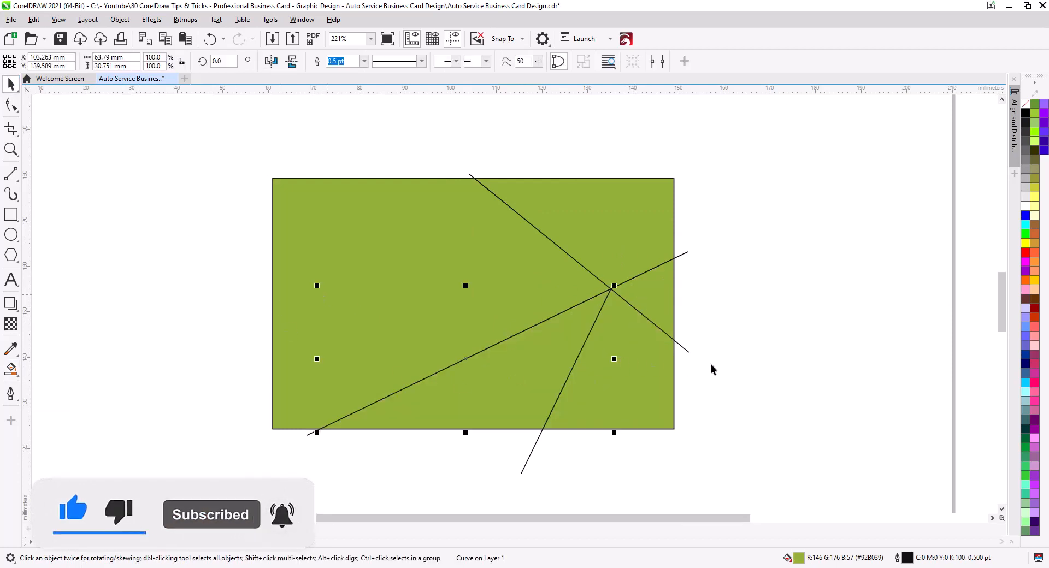
click(688, 352)
key(Delete)
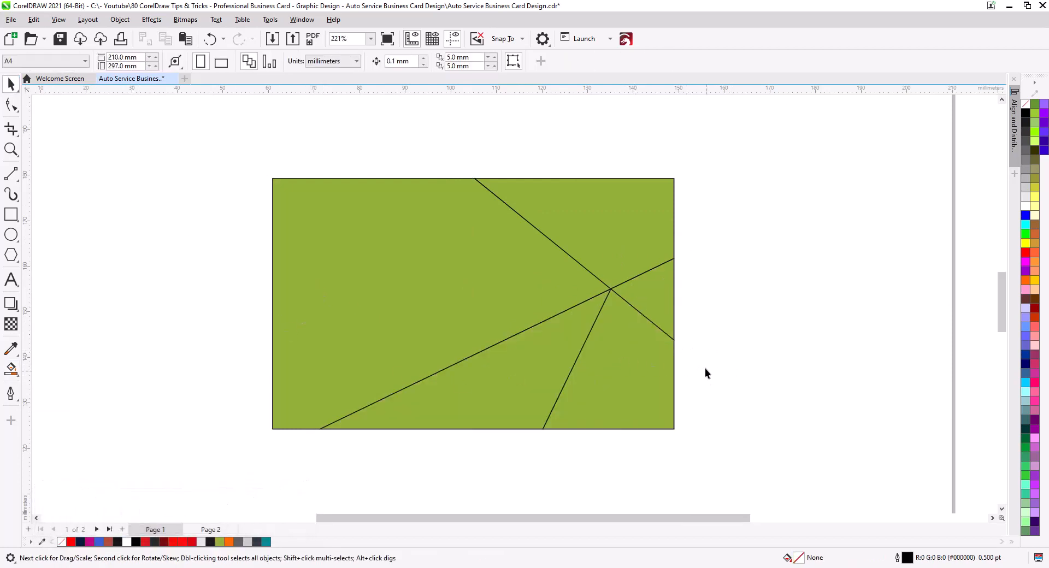
Step: Fill the large left piece and the bottom middle triangle with red #DB0308 from the document palette
click(614, 234)
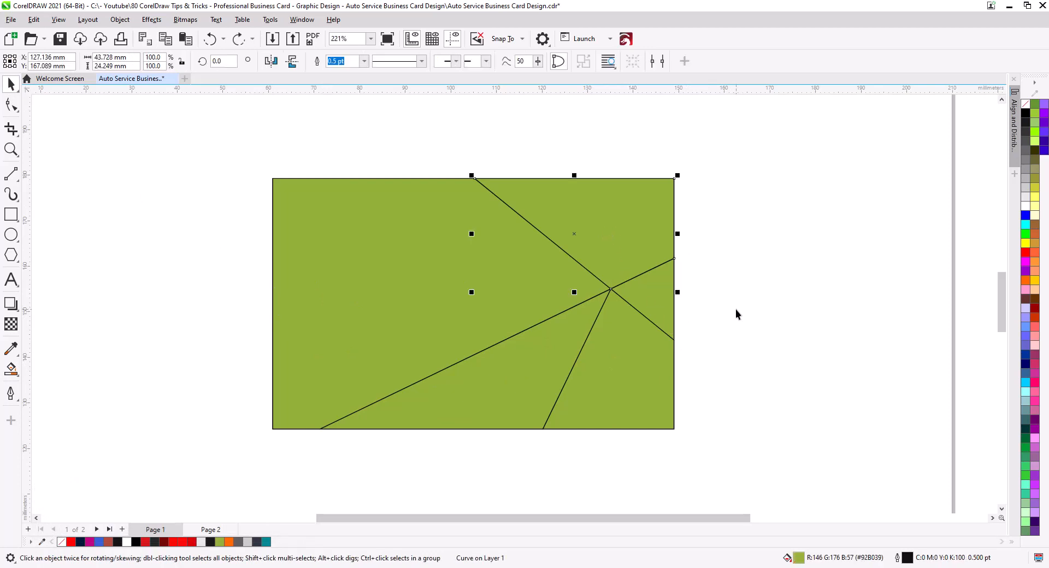
drag(736, 310, 774, 282)
click(780, 290)
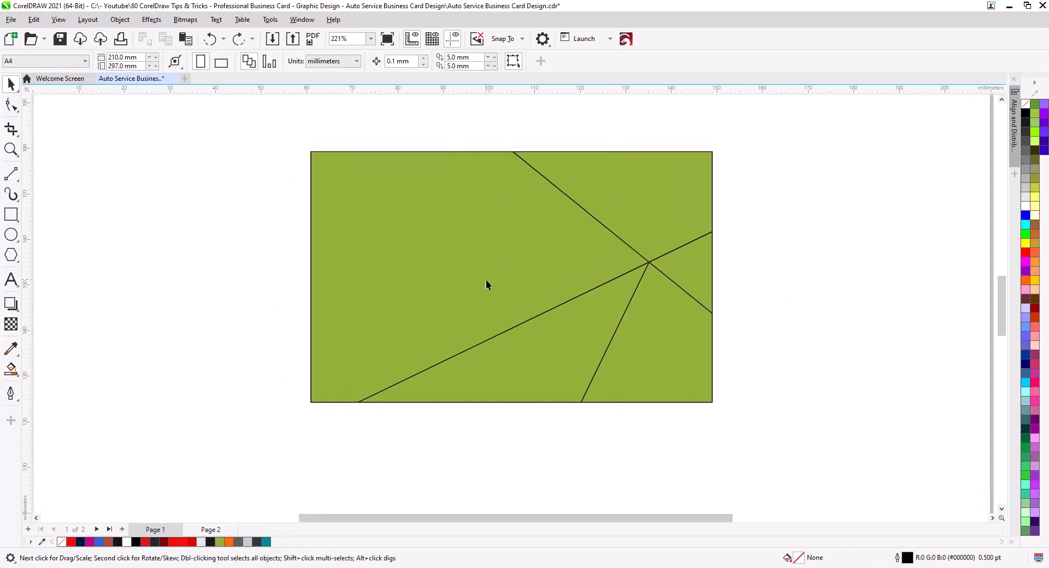
click(481, 277)
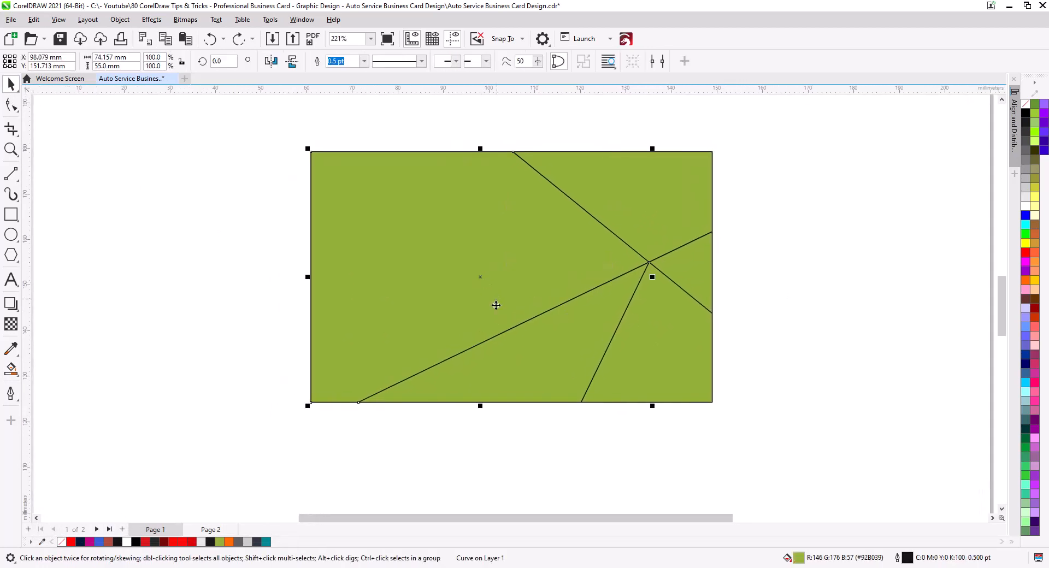
click(192, 543)
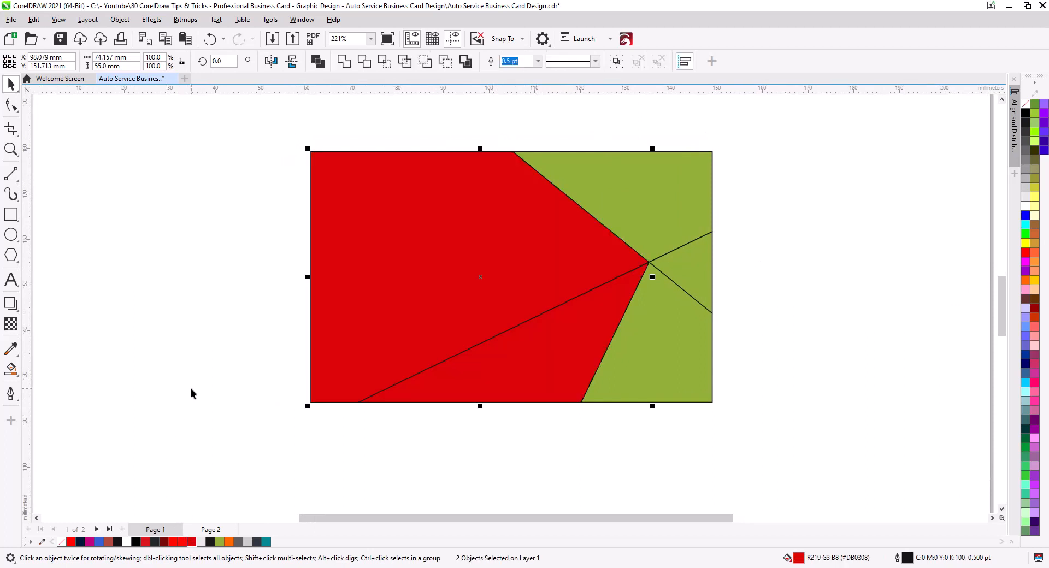
click(161, 376)
Step: Apply an interactive fountain fill to the large left piece, running from dark red at its lower edge to red near its top
click(365, 298)
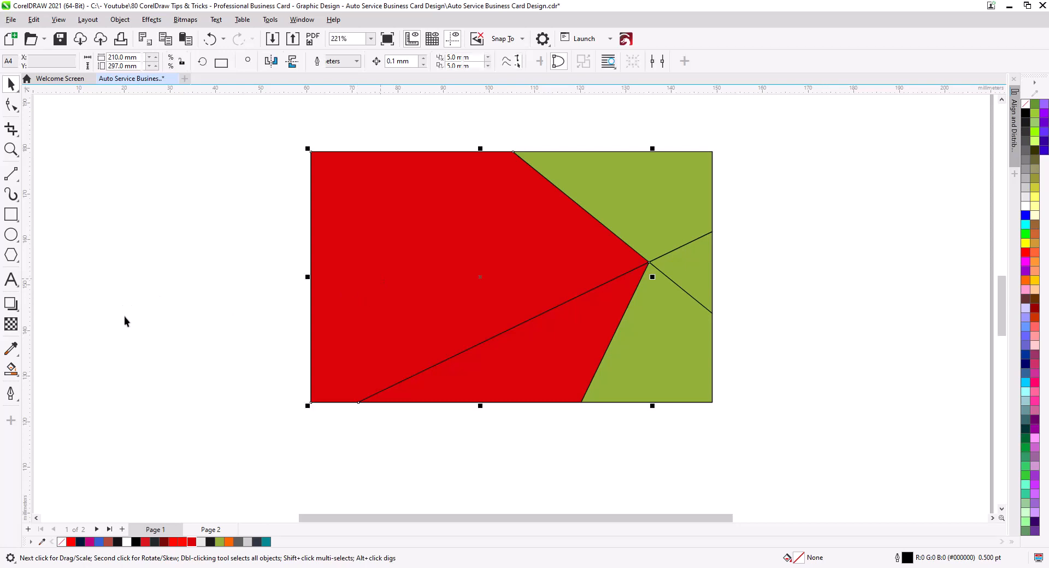
click(18, 371)
click(54, 369)
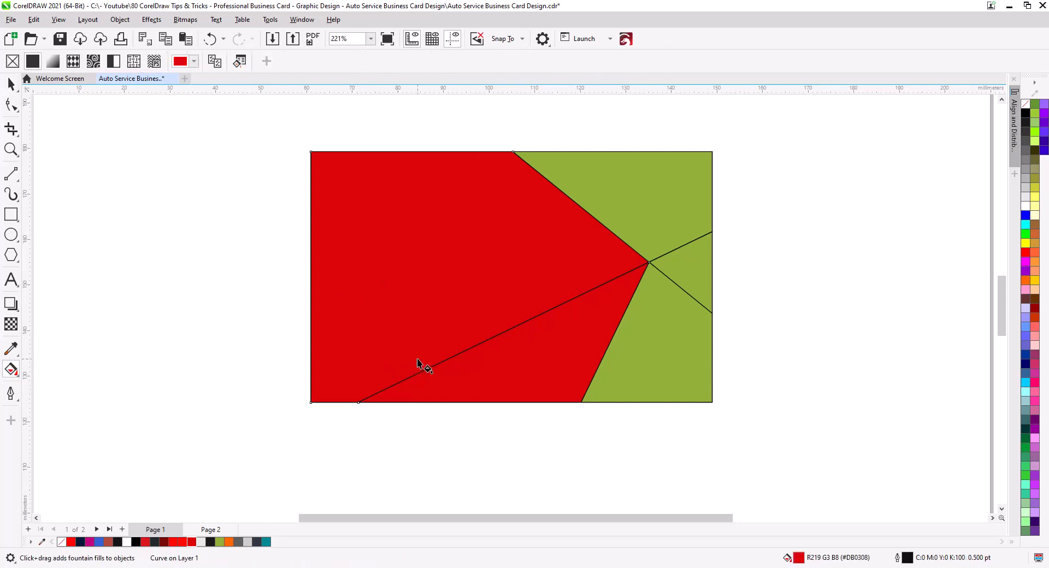
drag(427, 370, 401, 158)
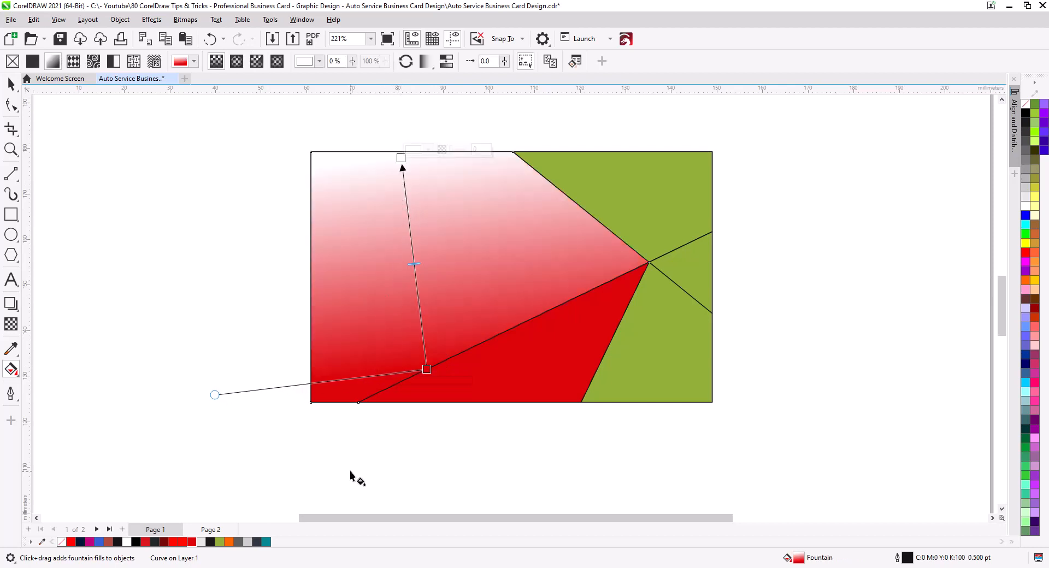
drag(195, 539, 405, 161)
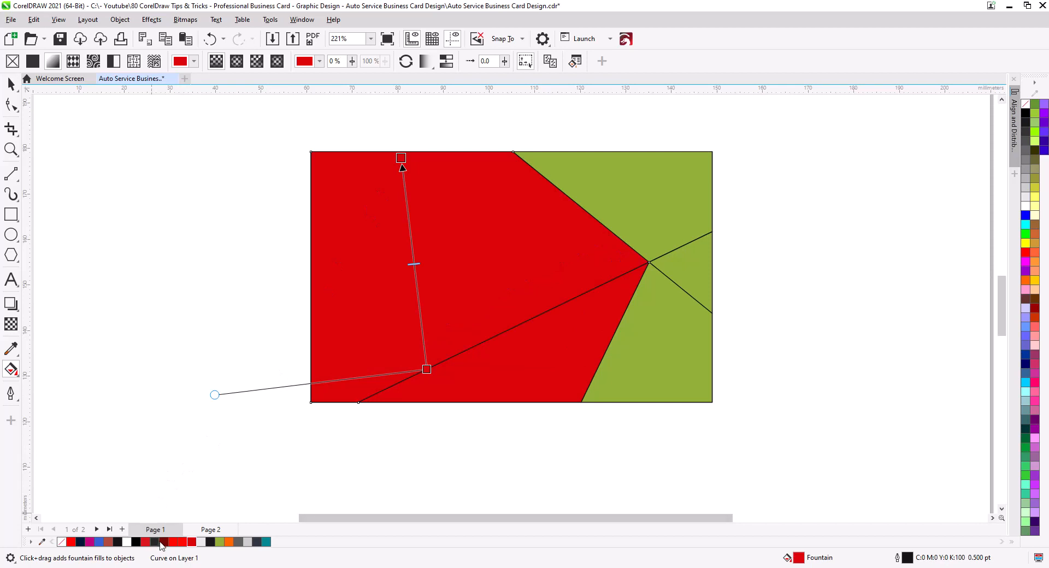
drag(161, 544, 428, 370)
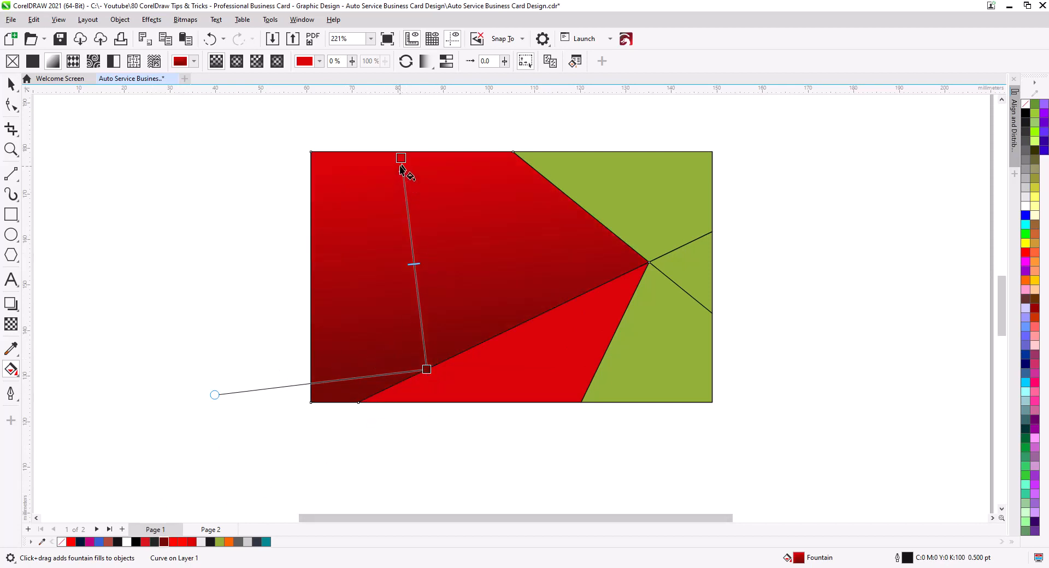
drag(402, 157, 386, 168)
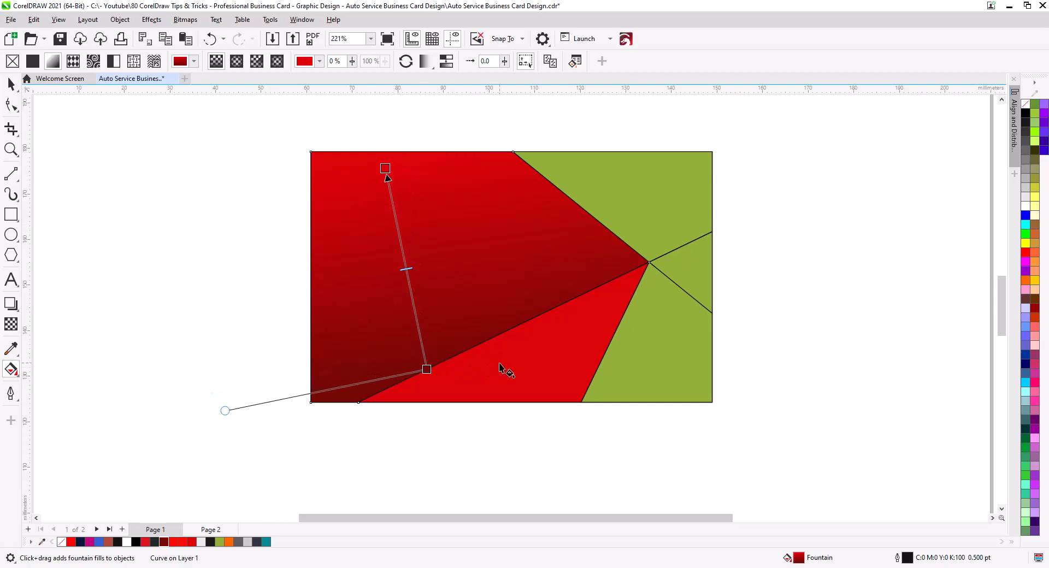
Step: Copy only the fill property from the large left piece onto the bottom middle triangle
click(495, 382)
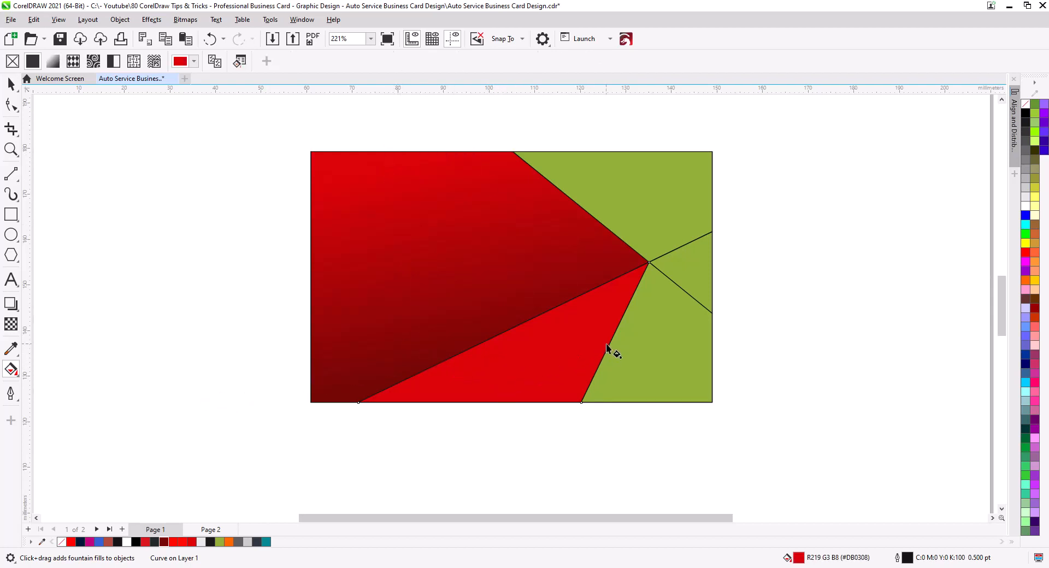
click(13, 88)
click(34, 20)
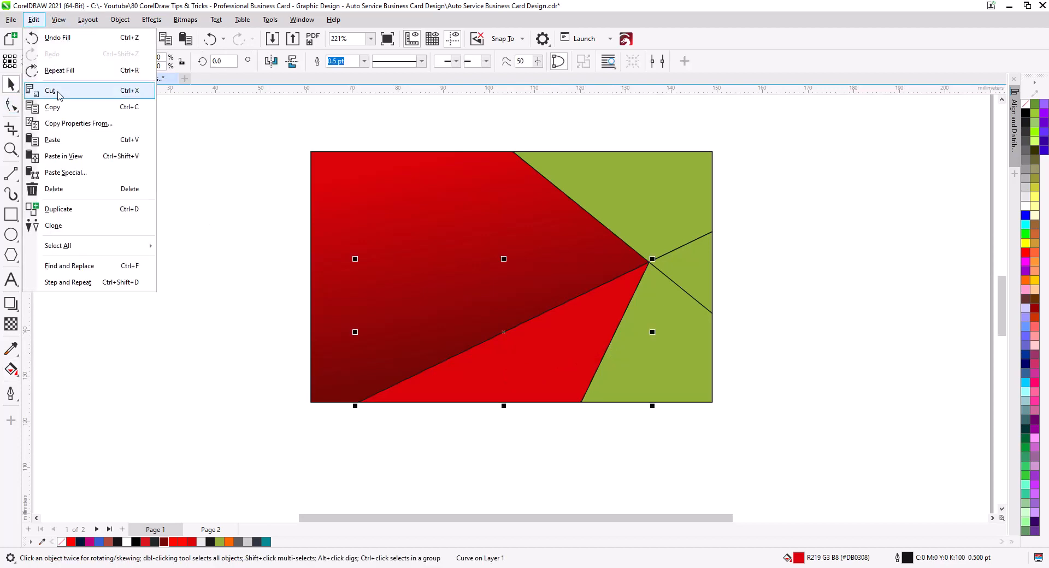
click(86, 125)
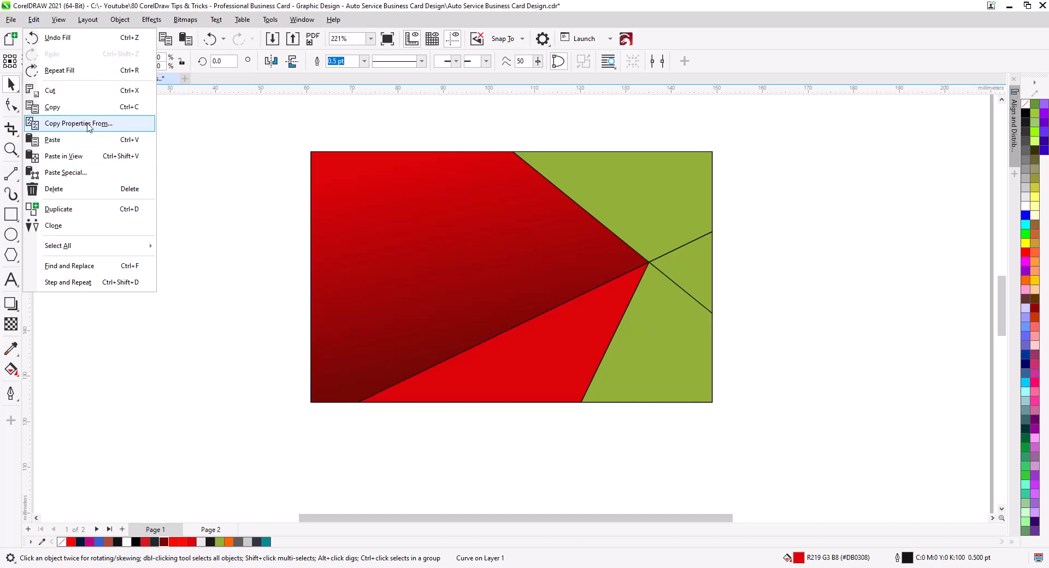
click(429, 275)
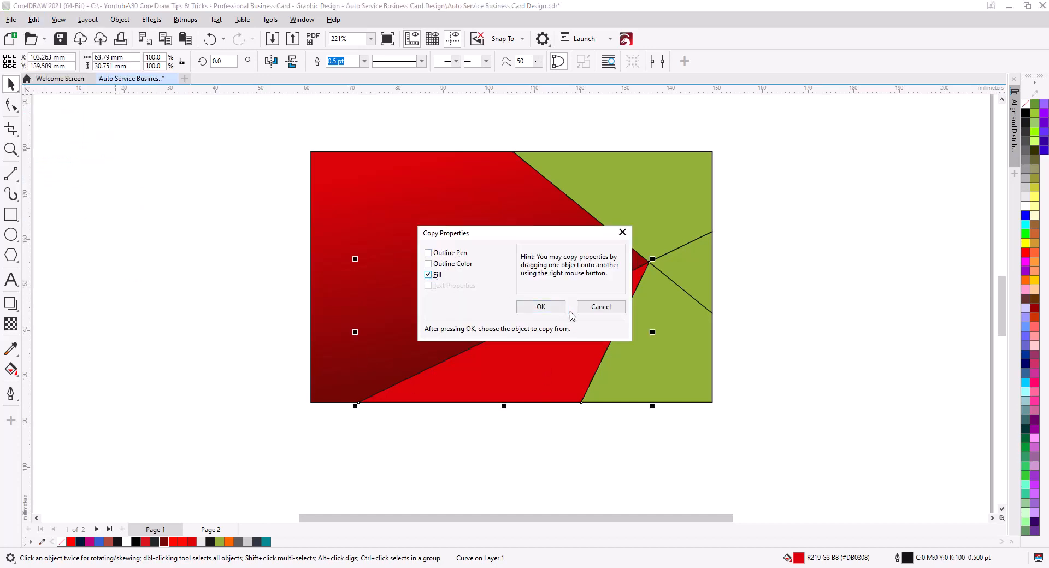
click(539, 308)
click(419, 261)
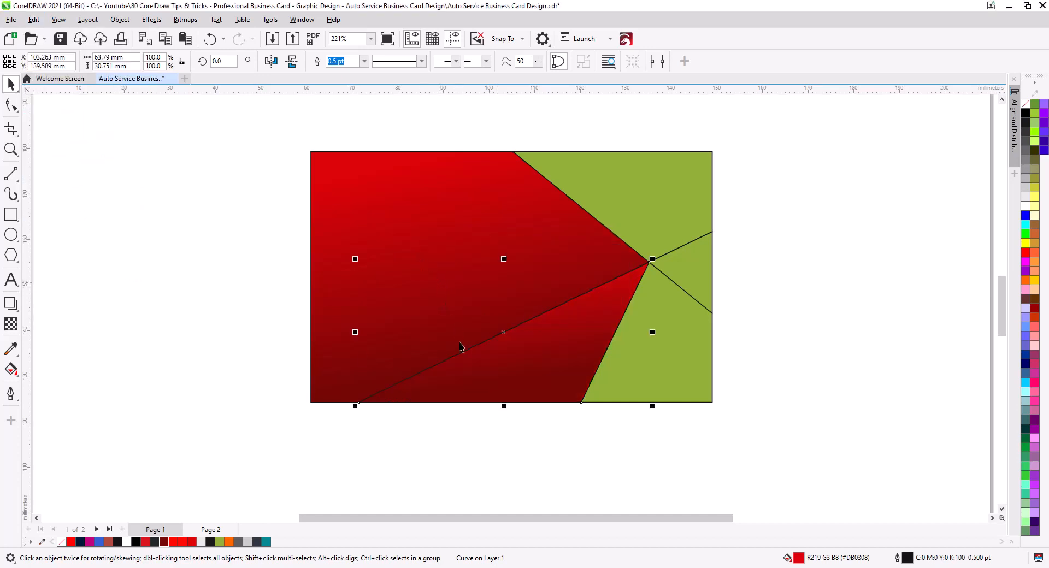
Step: Reposition the triangle's gradient so the dark end sits beyond its right edge and the red end on its upper left edge
click(517, 377)
click(11, 370)
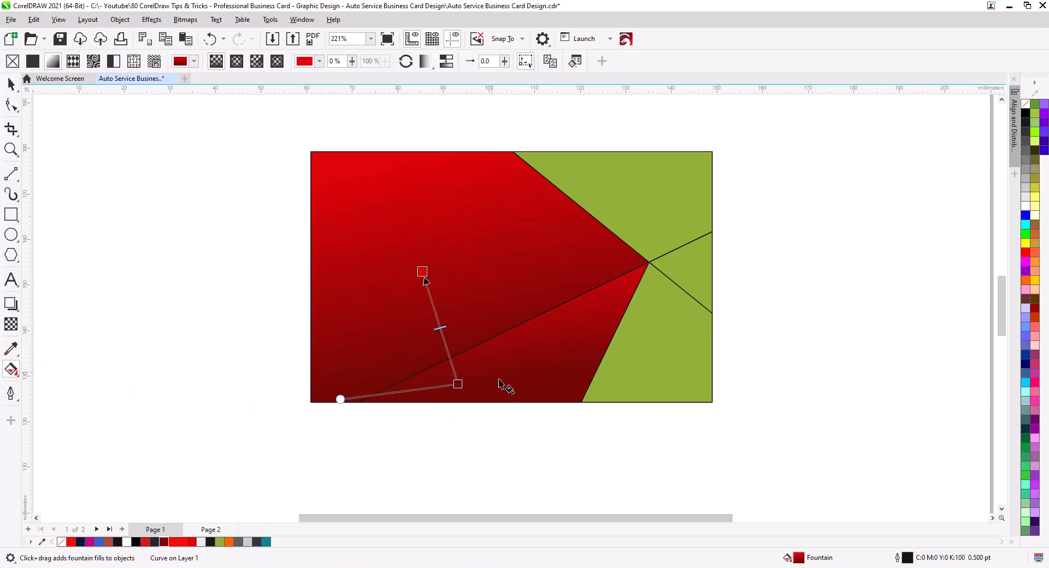
drag(458, 384, 621, 382)
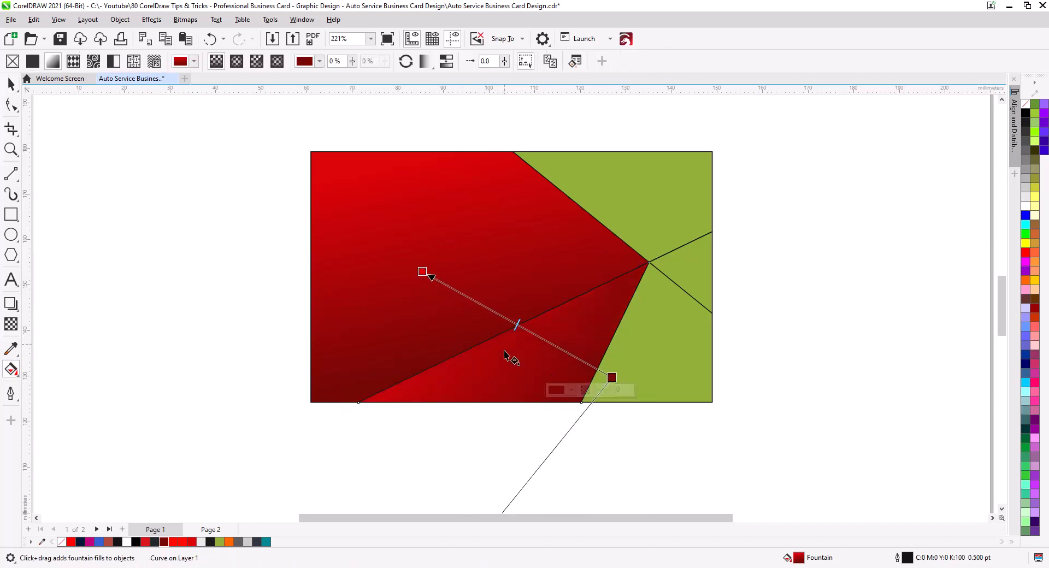
drag(427, 276, 495, 343)
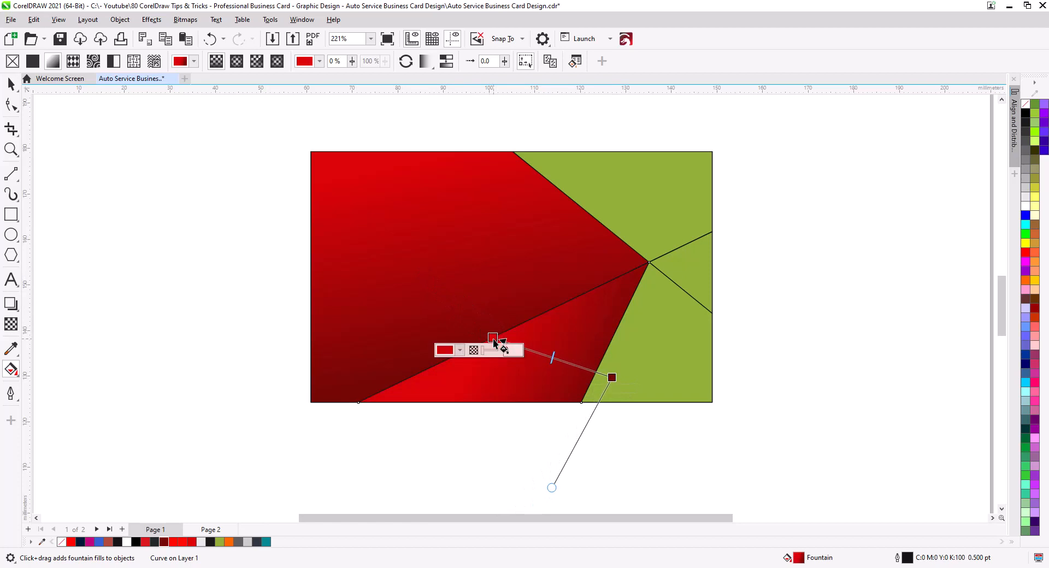
mouse_move(612, 378)
mouse_down()
mouse_move(608, 350)
mouse_move(613, 362)
mouse_up()
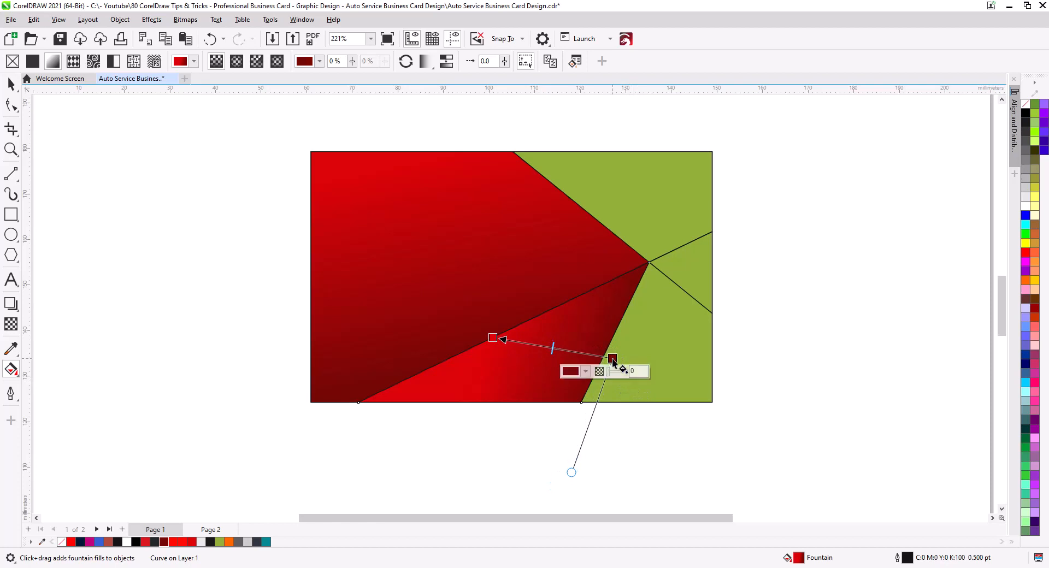
Step: Change the dark end of the triangle's gradient to near-black #170B0A and shift that end slightly downward
click(585, 371)
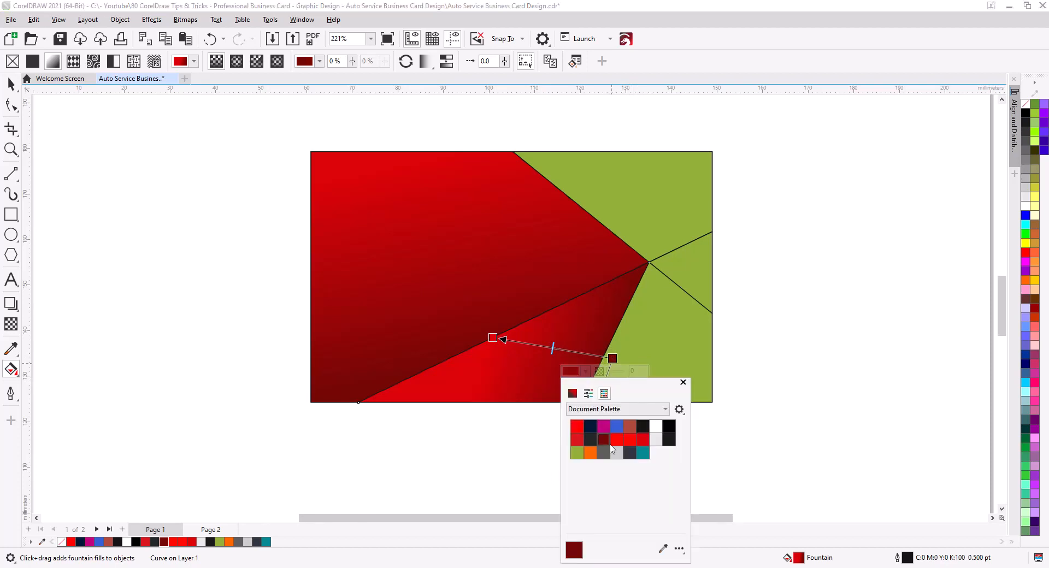
click(573, 394)
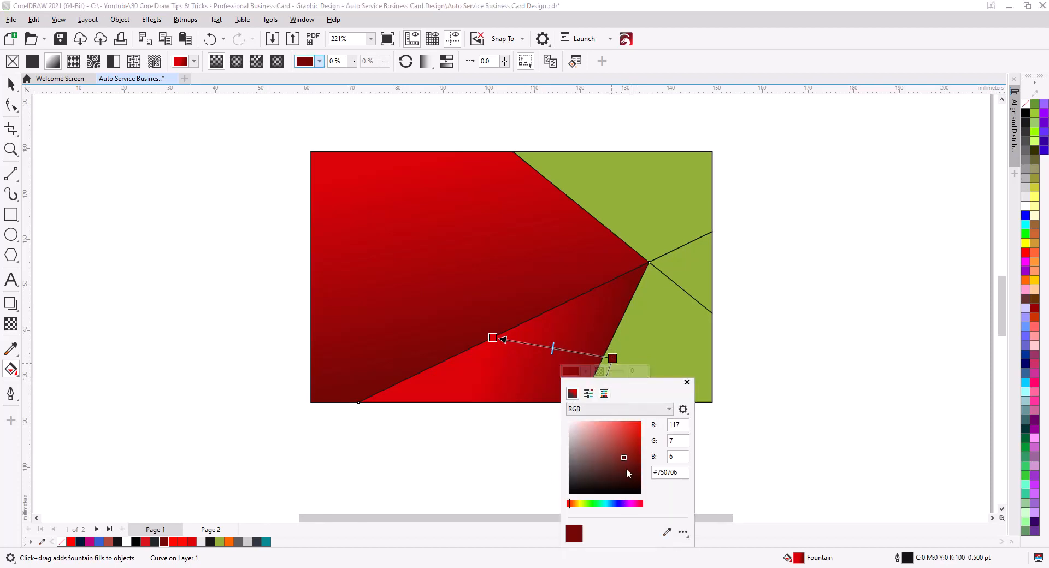
drag(626, 463, 612, 489)
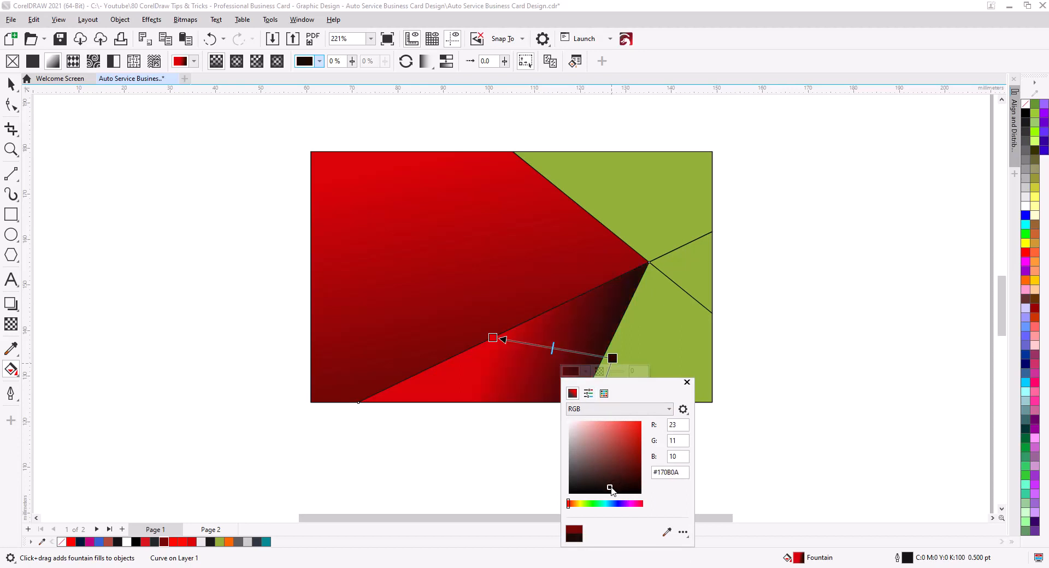
click(687, 382)
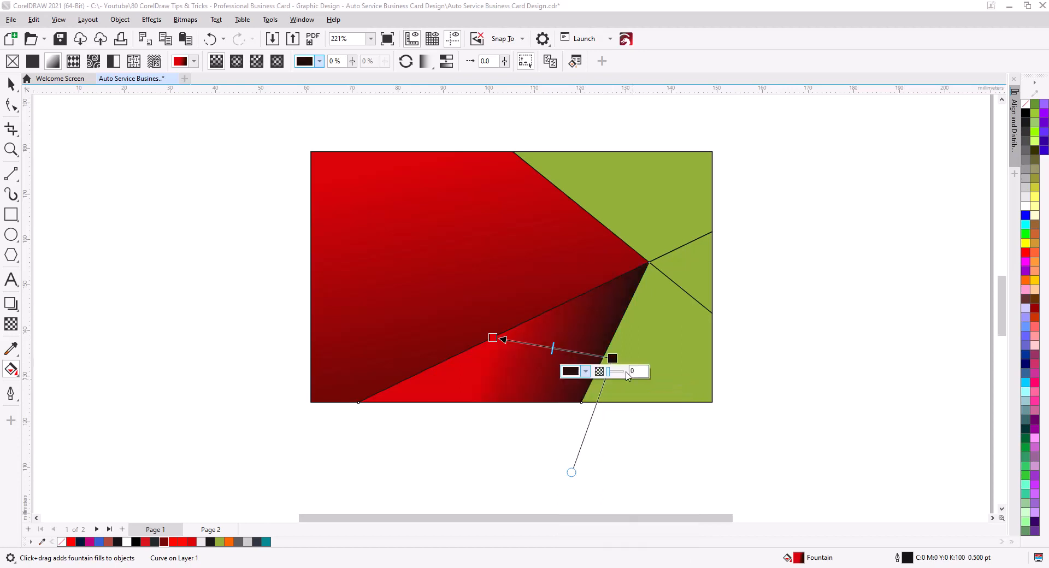
drag(611, 366, 611, 376)
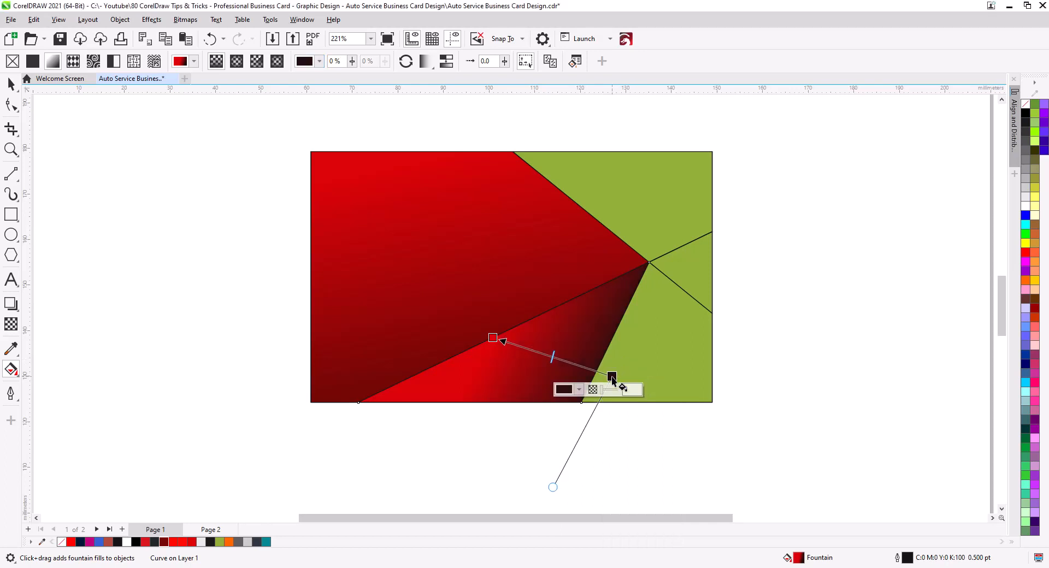
Step: Darken the lower end of the large left piece's gradient to a near-black red and shift that end slightly down and right
click(440, 318)
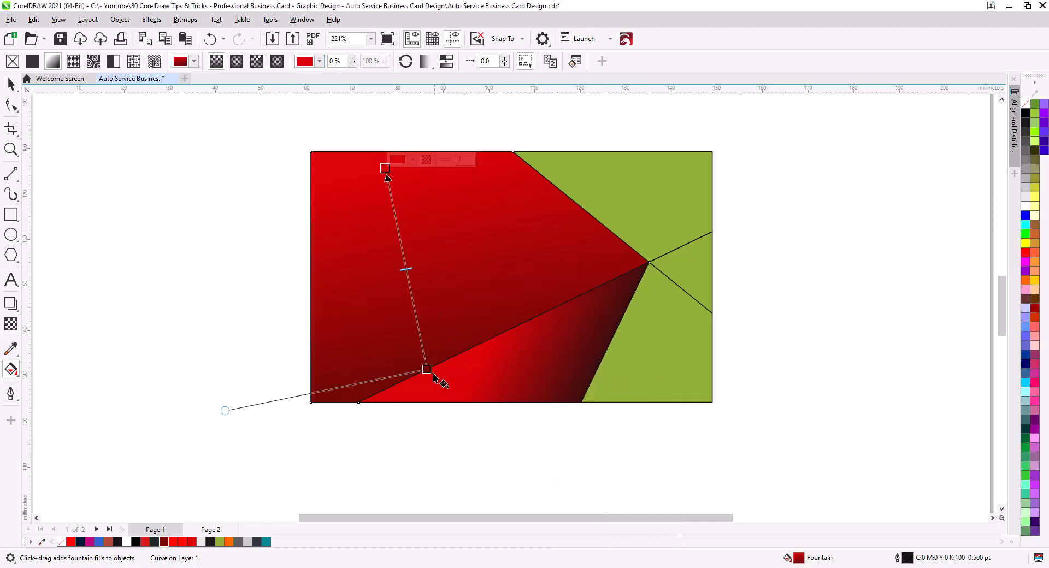
click(427, 369)
click(455, 360)
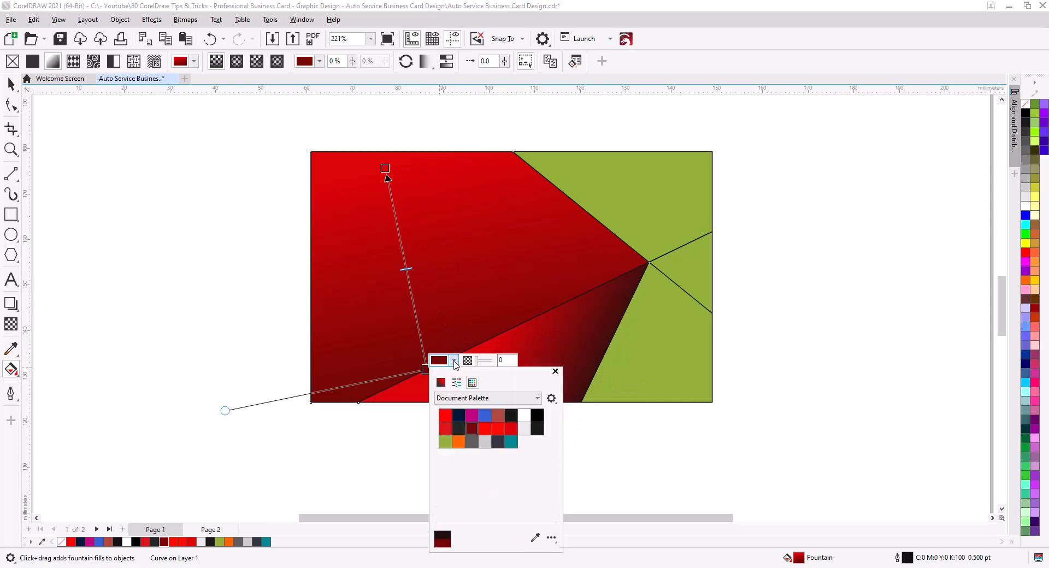
click(441, 382)
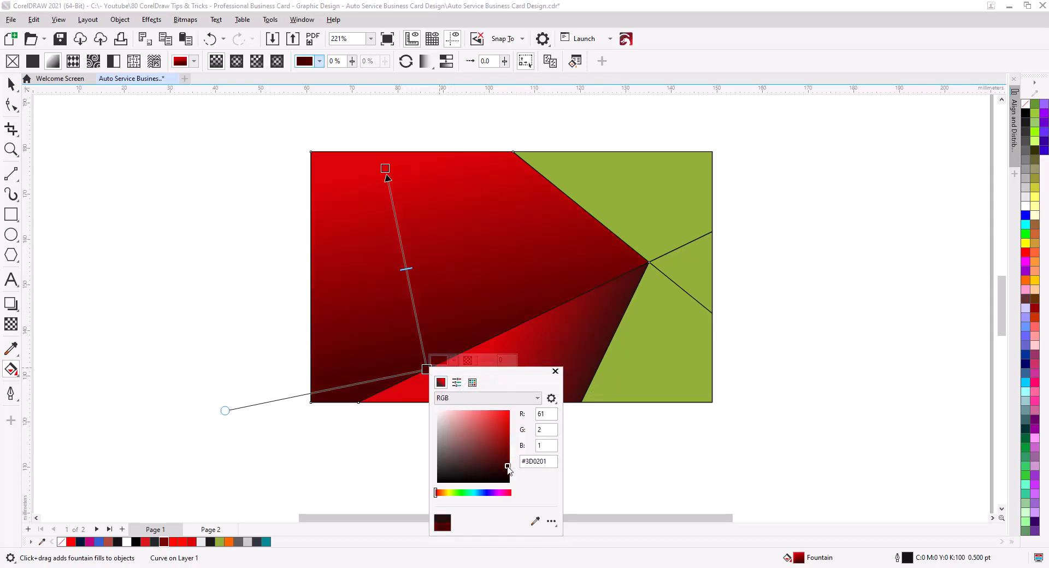
click(556, 372)
mouse_move(427, 370)
mouse_down()
mouse_move(441, 391)
mouse_move(440, 383)
mouse_up()
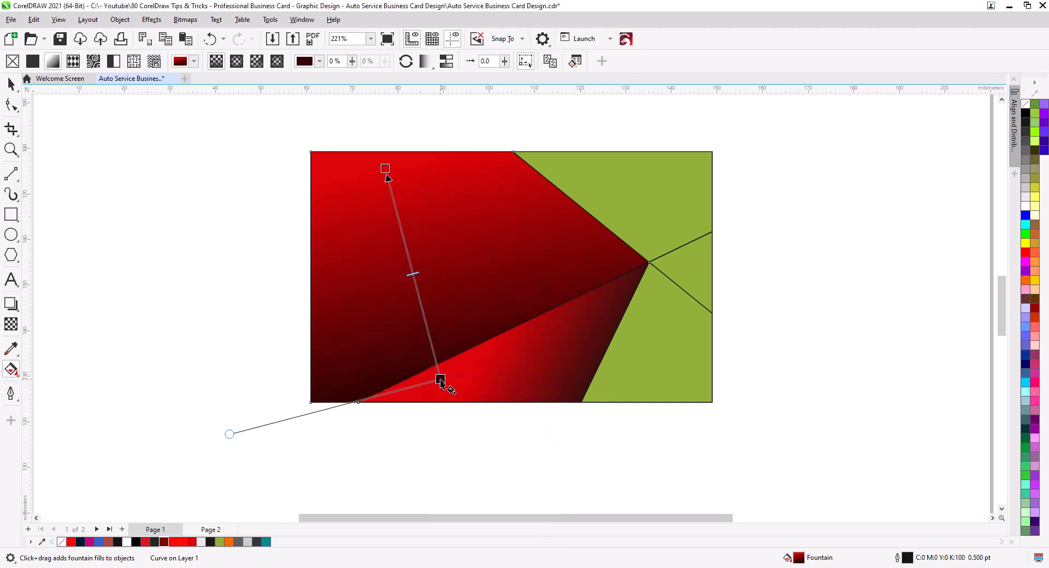
Step: Fill the bottom right and top right green pieces of the card with 20% Black
click(11, 84)
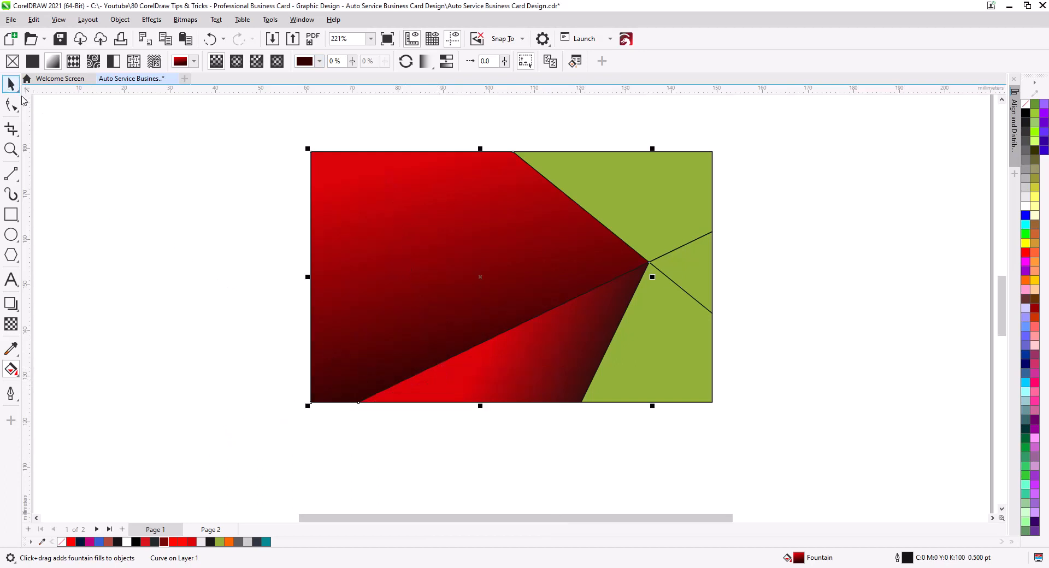
click(254, 312)
click(673, 345)
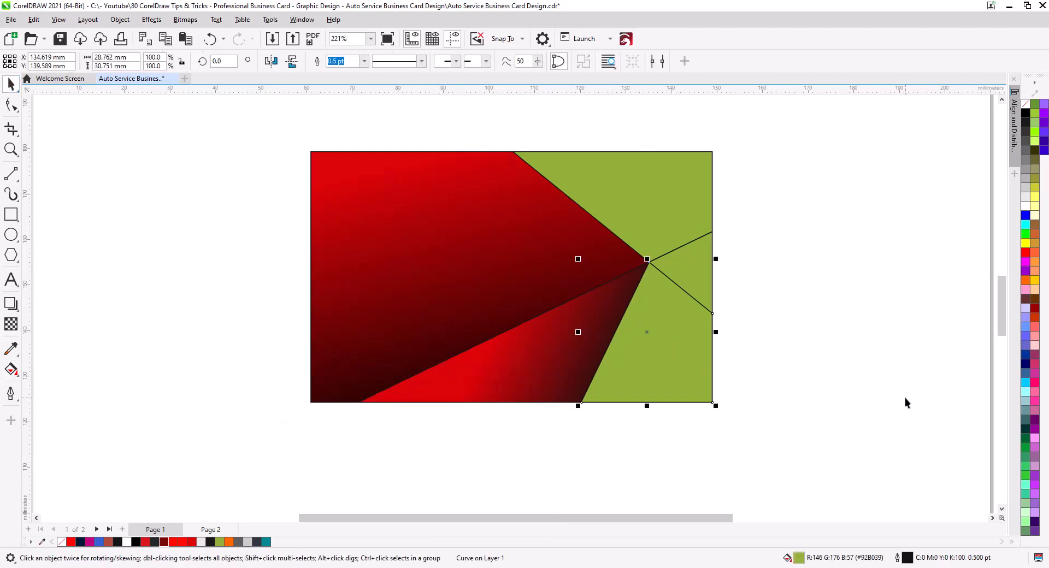
click(1026, 178)
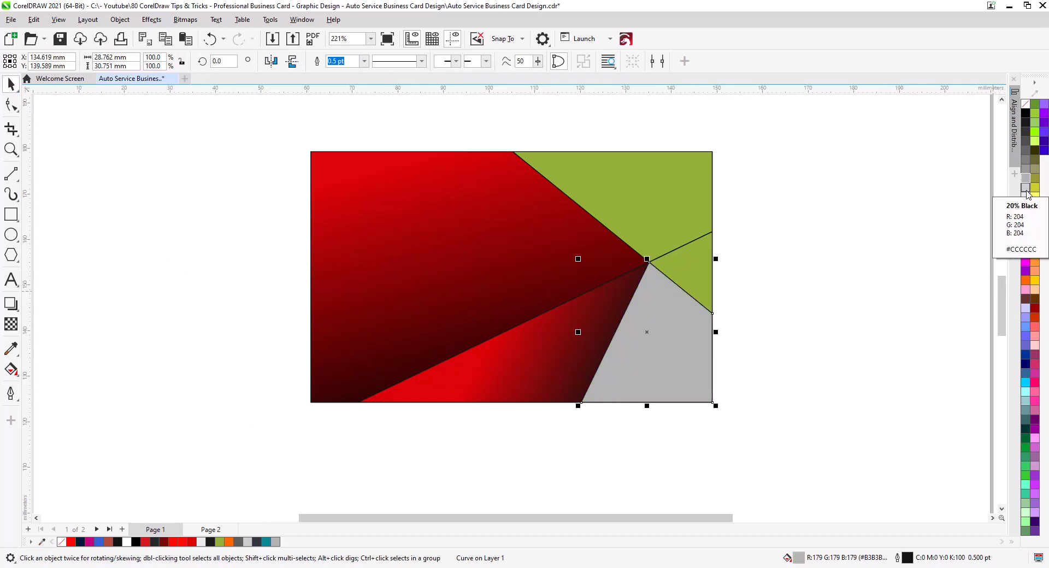
click(1026, 188)
click(841, 279)
click(652, 216)
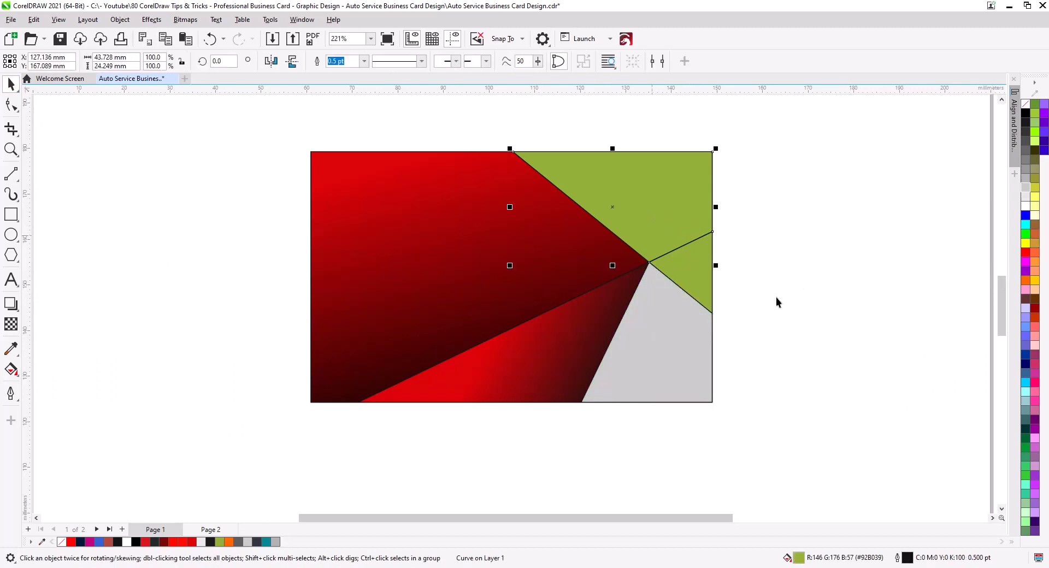
click(1026, 192)
click(862, 257)
Step: Remove the fill from the small green triangle at the card's right edge and remove the outline from all pieces
click(693, 269)
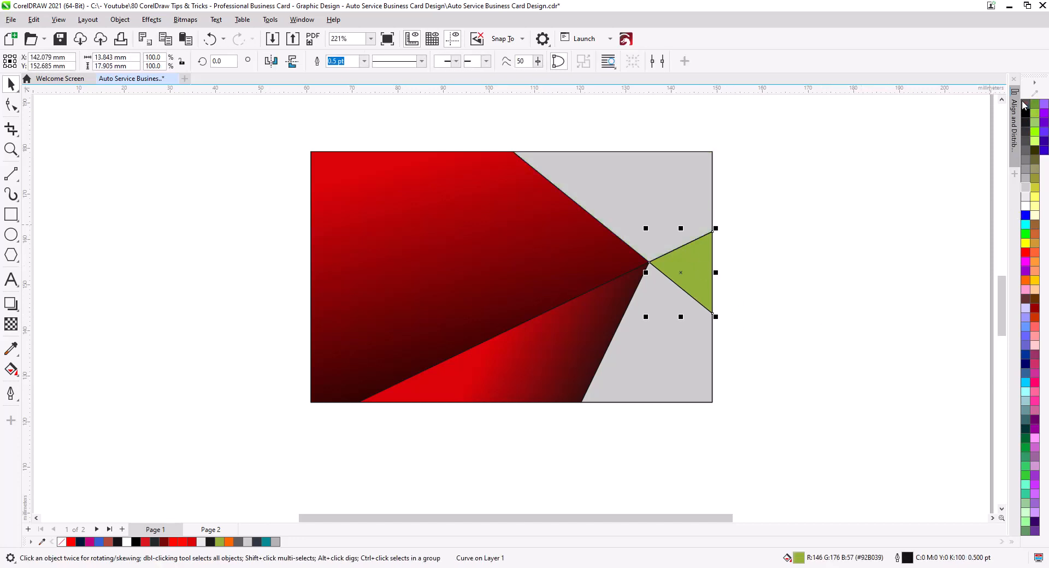
click(1025, 104)
click(773, 367)
drag(785, 446, 294, 127)
right_click(1026, 104)
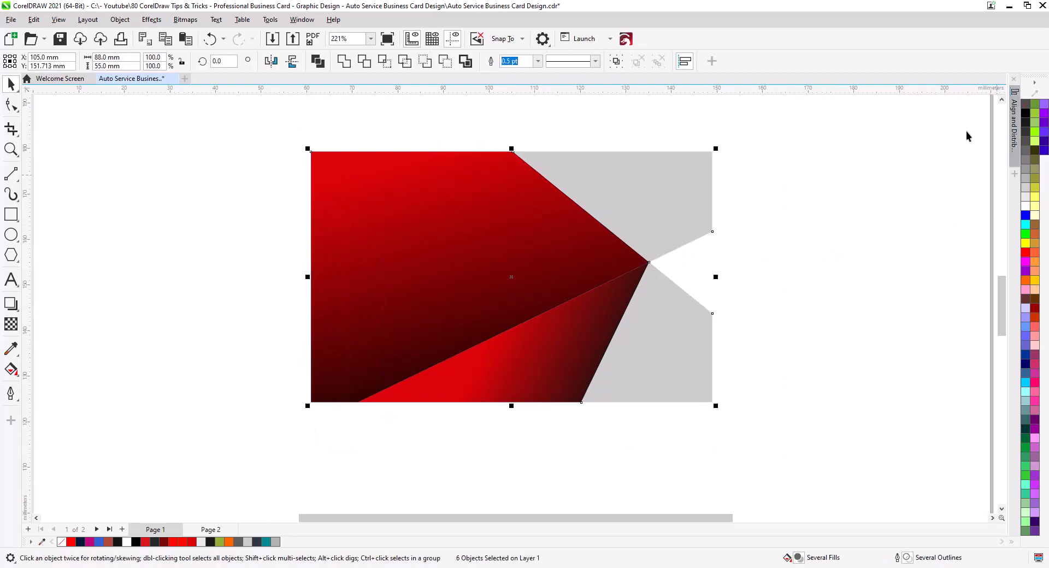
Step: Select the full card rectangle behind the pieces and give it a black outline
click(710, 227)
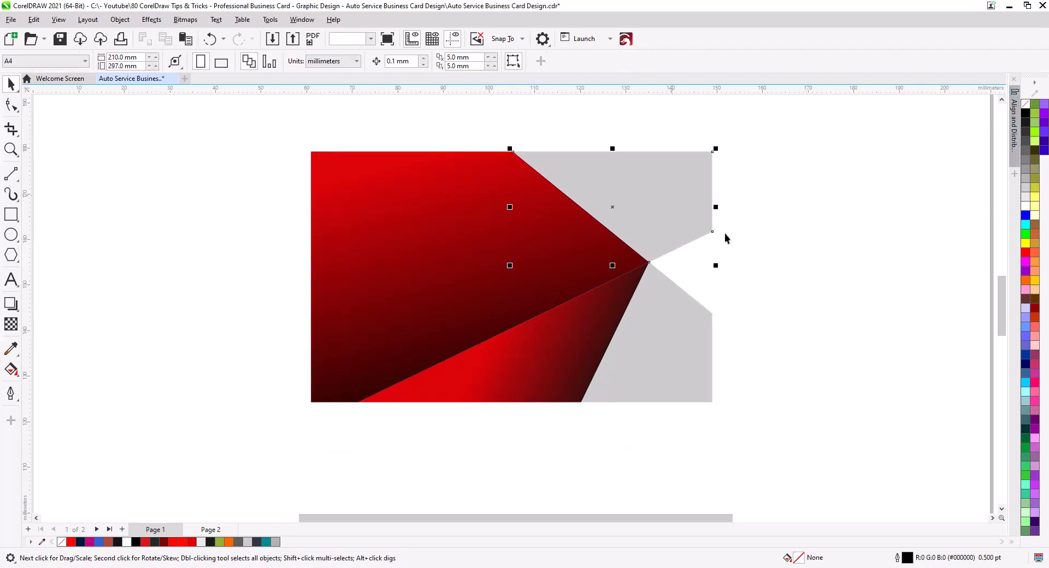
click(811, 321)
click(687, 180)
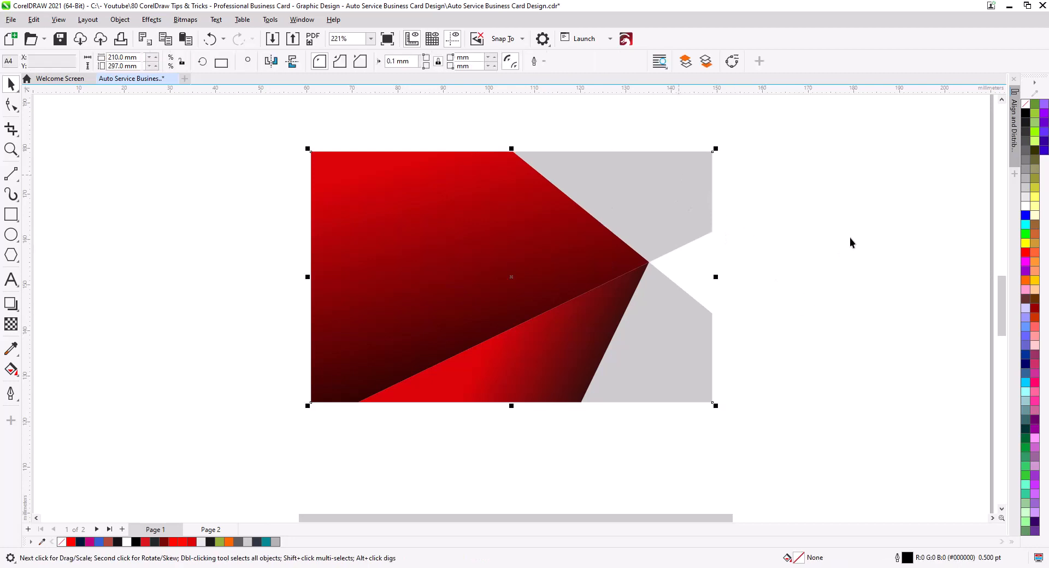
right_click(1026, 115)
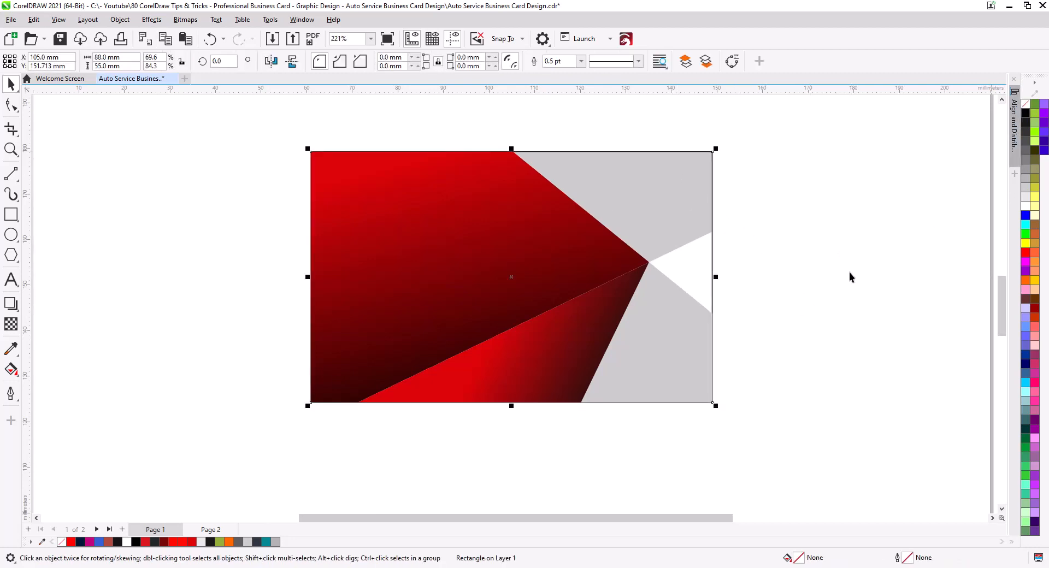
click(851, 277)
Step: Move the red car image onto the right half of the card and bring it to the front
scroll(595, 288, down, 1)
drag(569, 302, 629, 343)
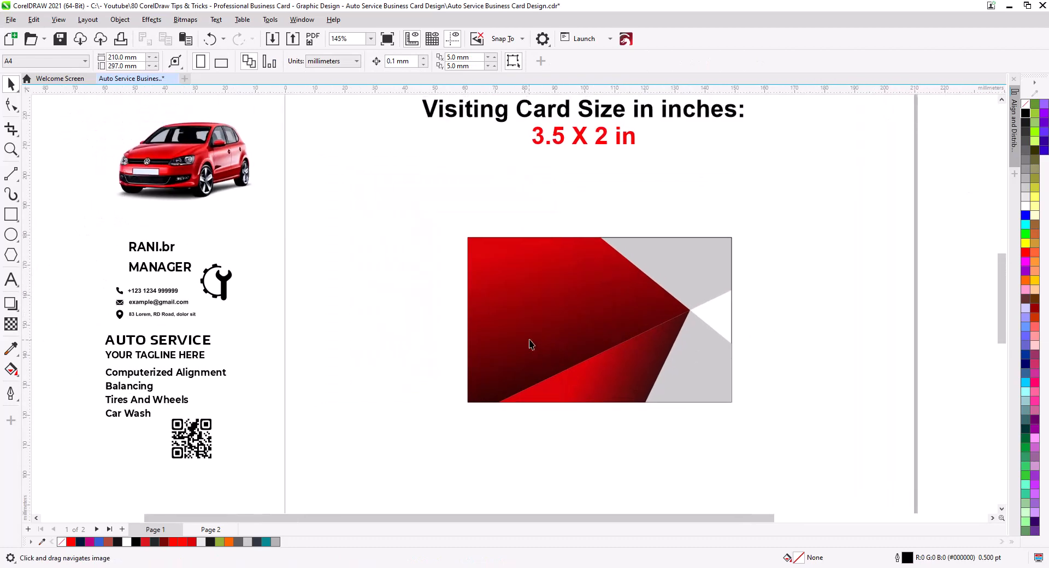
click(215, 188)
drag(199, 152, 655, 312)
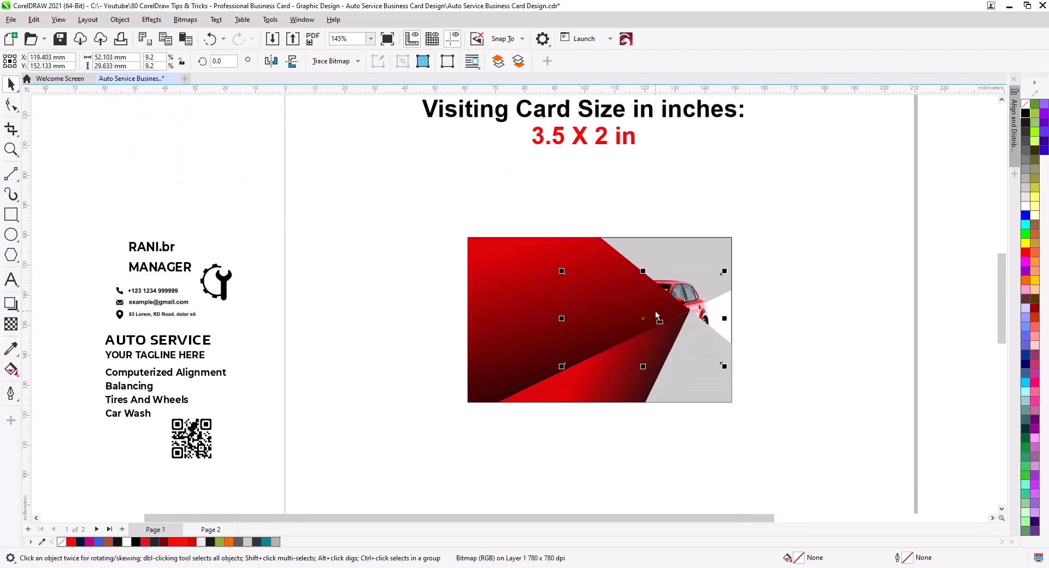
key(shift+Page_Up)
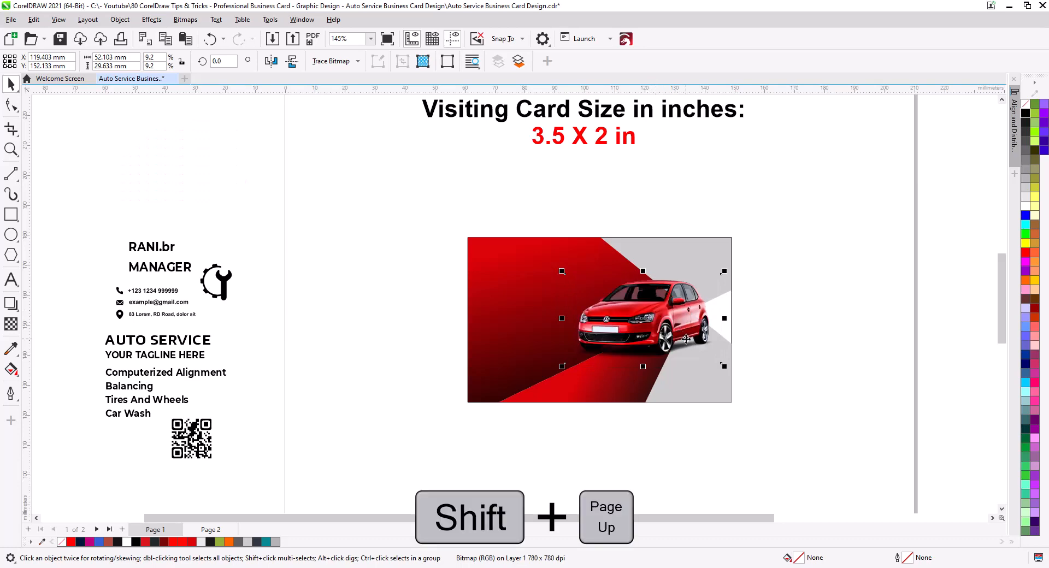
Step: Enlarge the car image proportionally to about 62.4 x 35.5 mm and position it over the point where the pieces meet
scroll(686, 339, up, 5)
drag(668, 309, 688, 310)
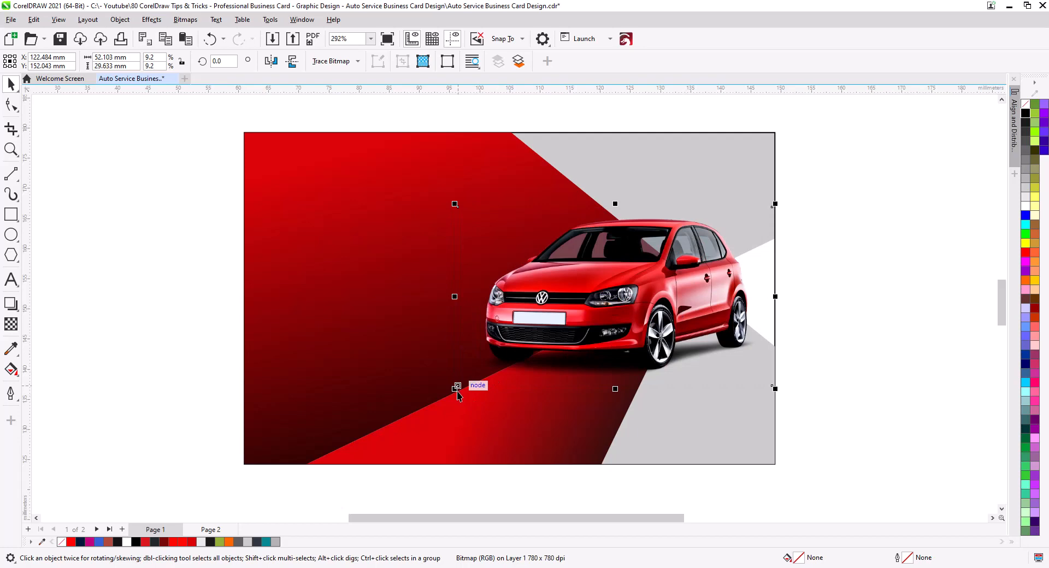
drag(457, 397, 393, 424)
key(ctrl+z)
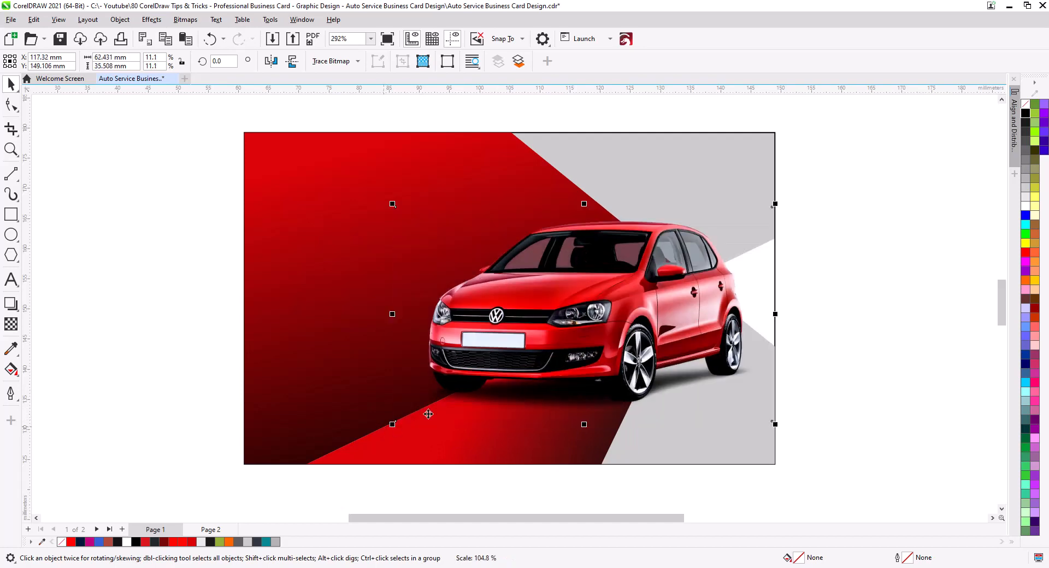
drag(574, 345, 584, 336)
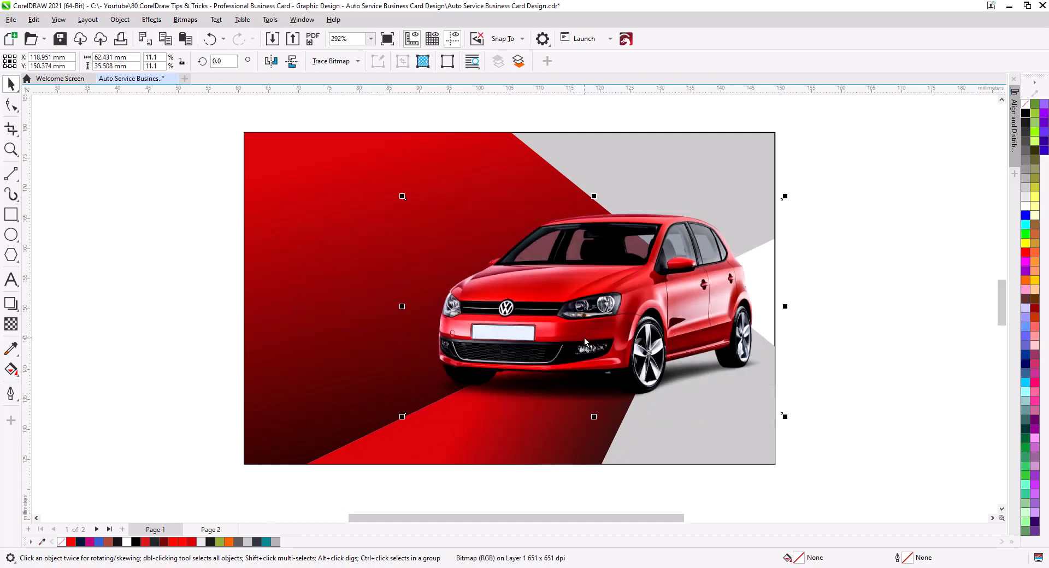
Step: Crop the empty strip at the right of the car image with the Shape tool, leaving it about 59.7 mm wide
click(6, 108)
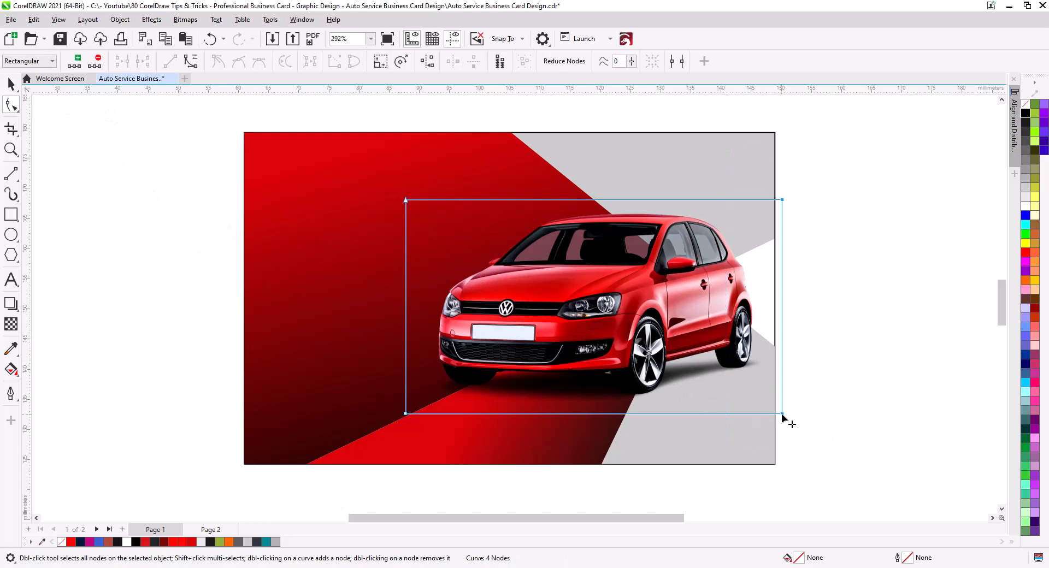
drag(782, 414, 766, 415)
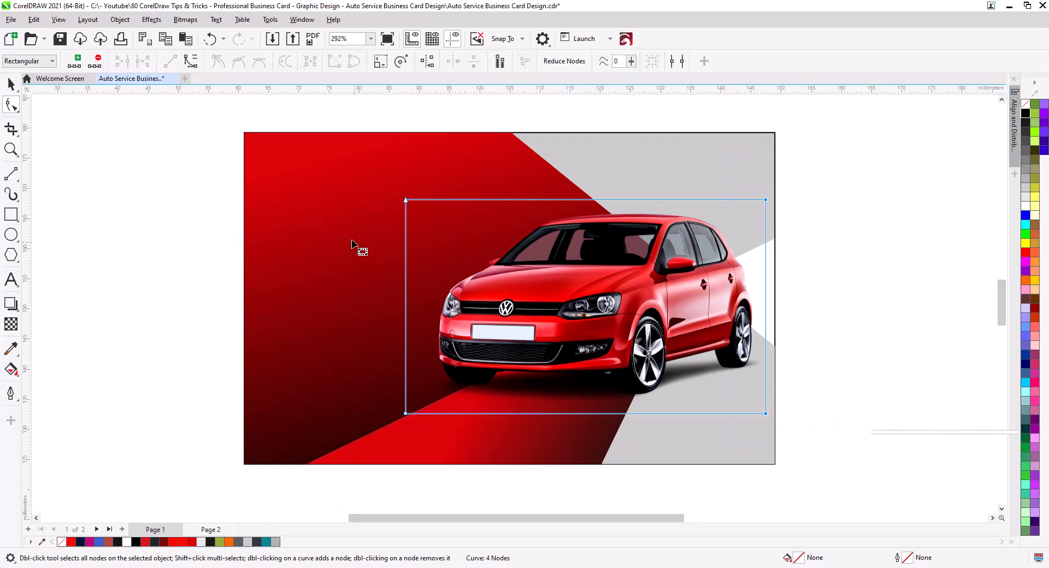
double_click(11, 104)
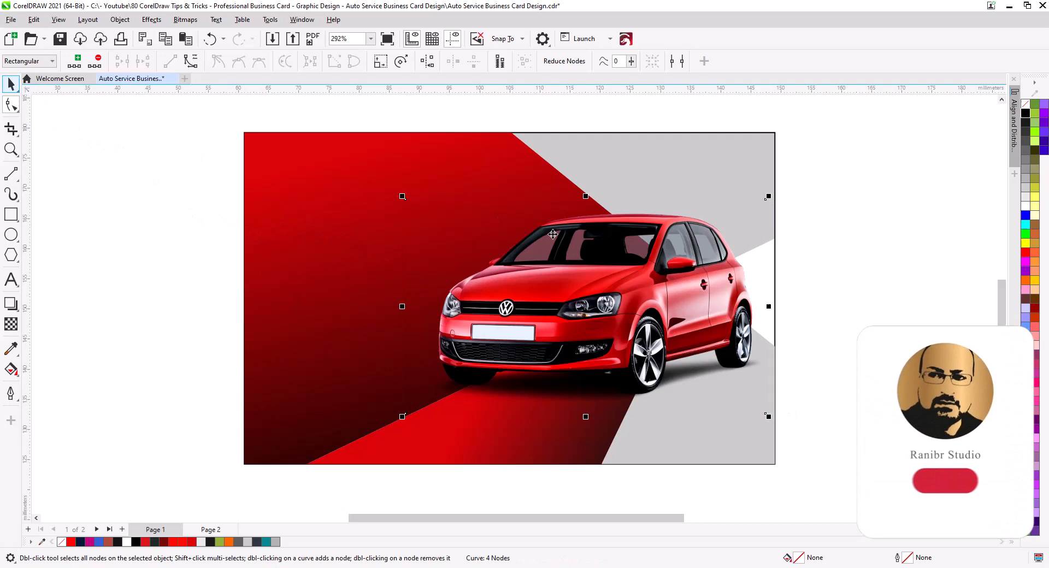
Step: Align the car image to the right edge of the card rectangle
key(space)
shift+click(775, 282)
key(r)
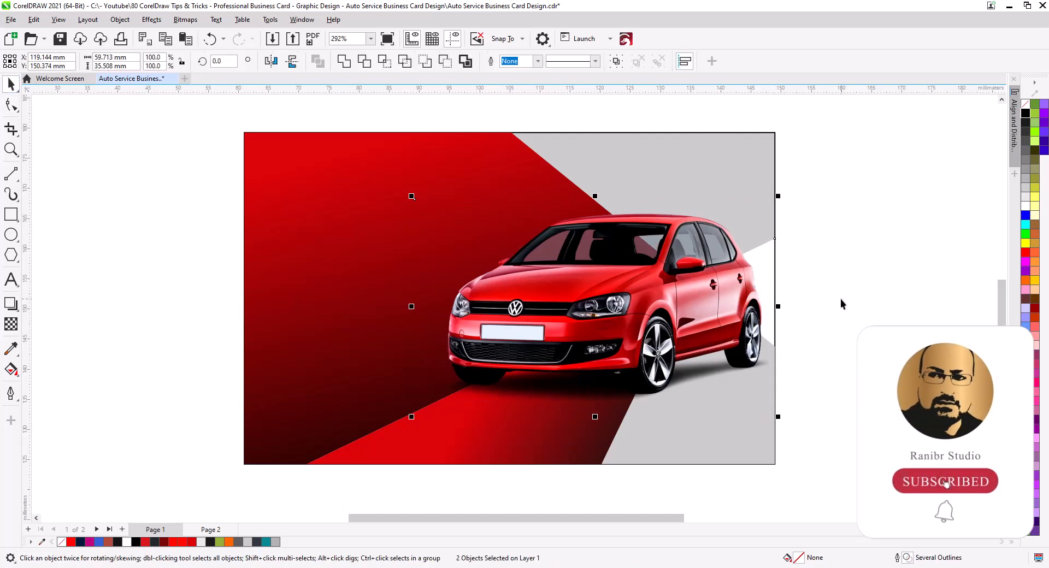
click(842, 304)
Step: Copy the name, job title and contact lines with their icons from beside the page onto the card's left area
scroll(425, 279, down, 2)
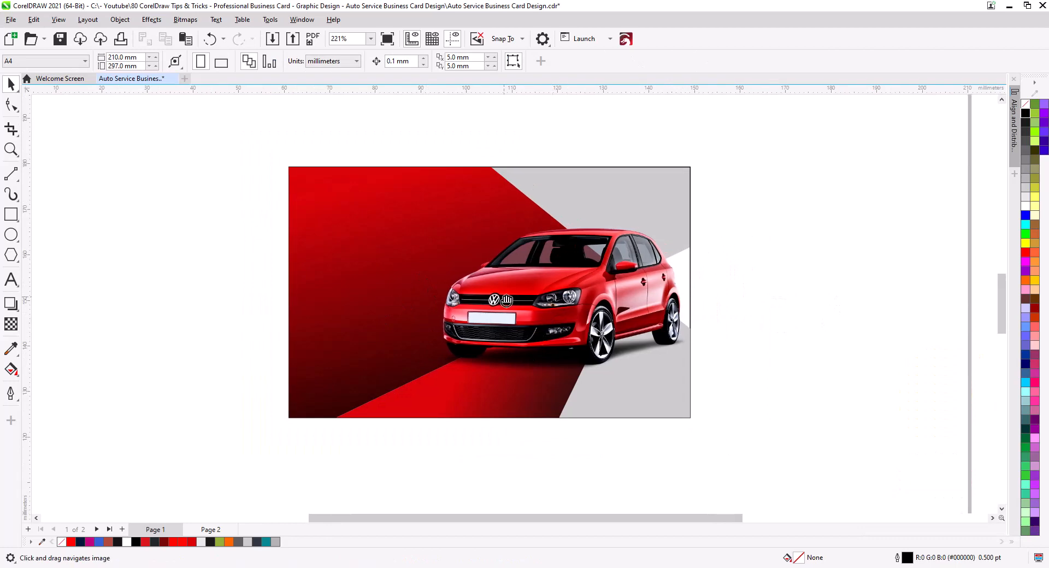
drag(506, 300, 525, 314)
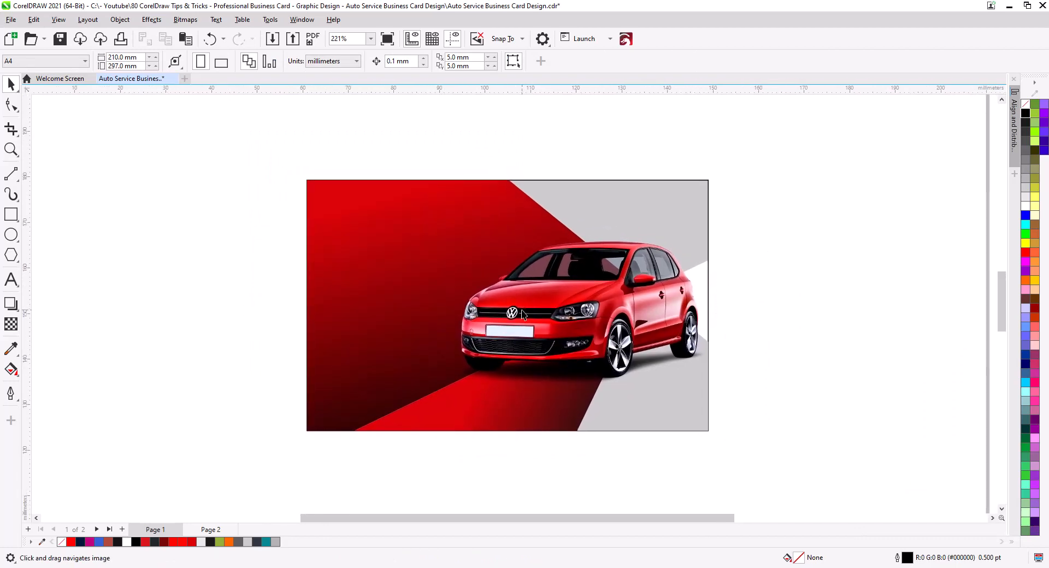
drag(269, 255, 335, 283)
scroll(293, 306, down, 3)
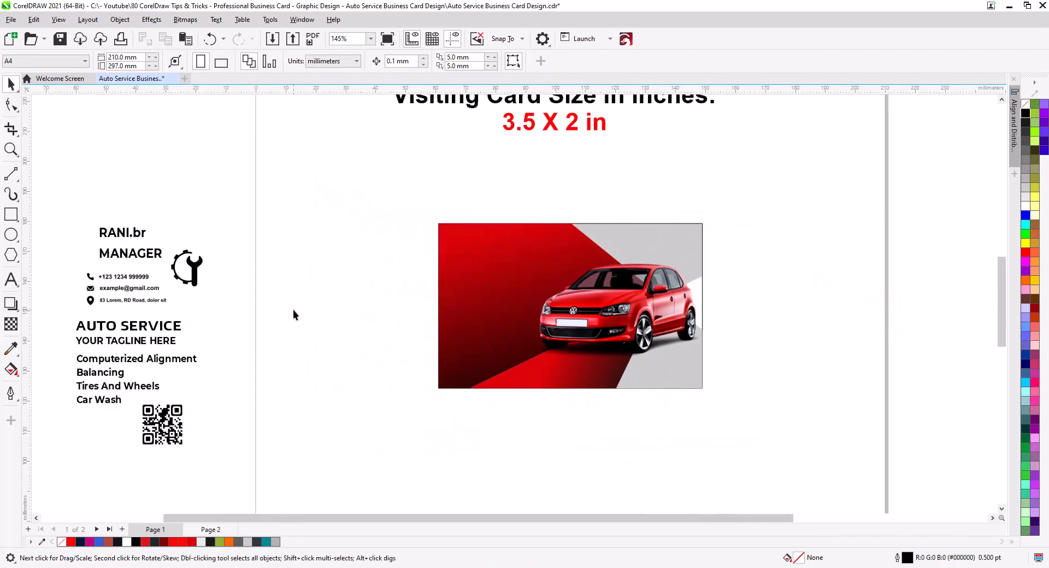
drag(293, 312, 344, 278)
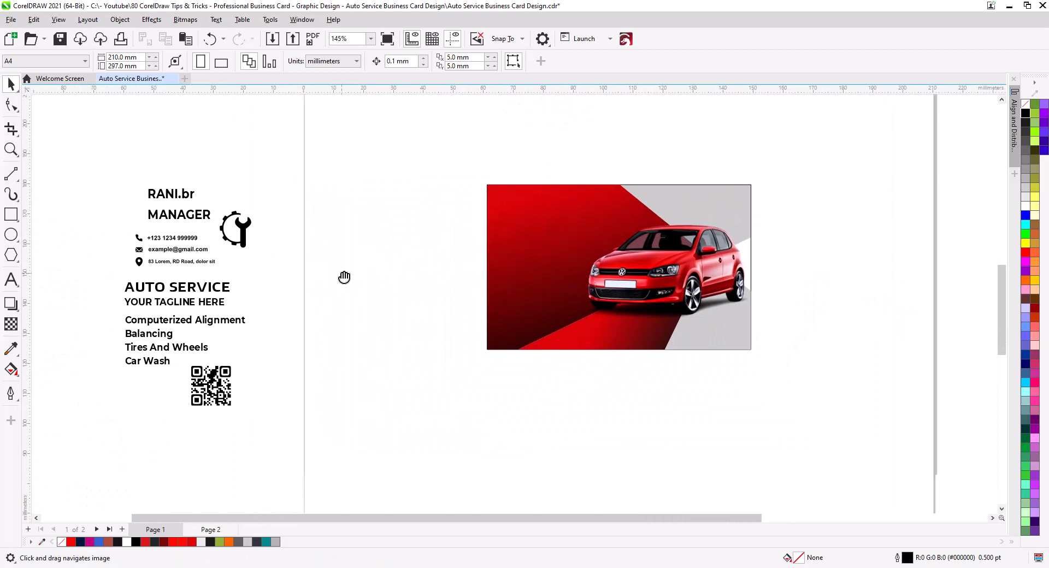
click(167, 198)
shift+click(175, 220)
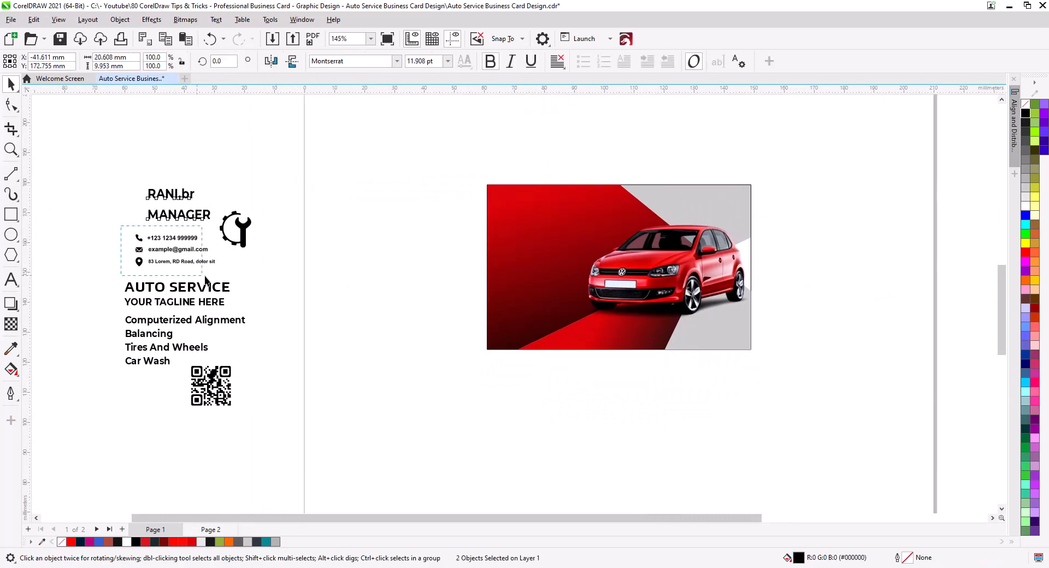
drag(205, 275, 222, 273)
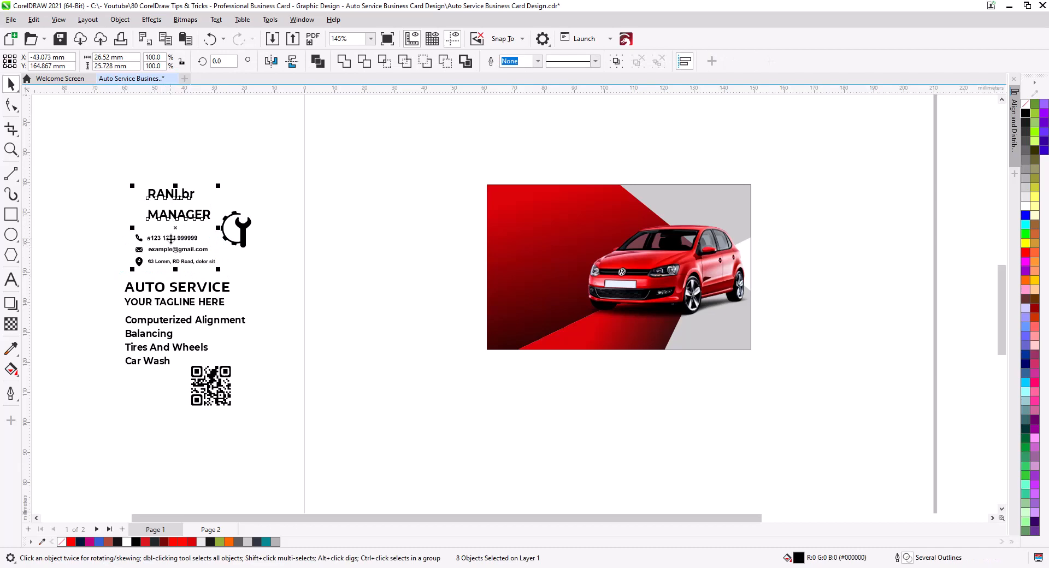
drag(171, 238, 536, 270)
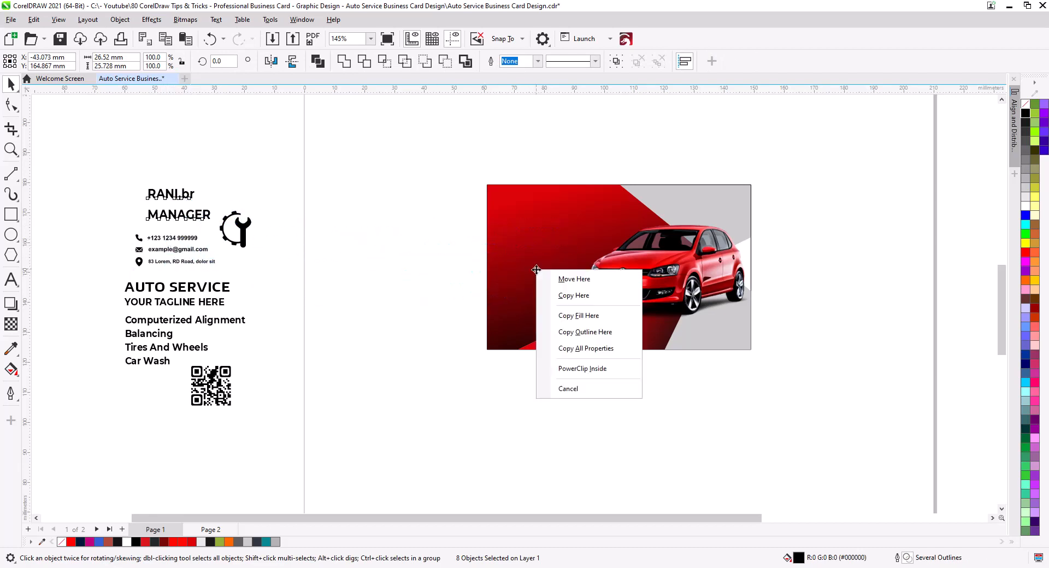
click(573, 295)
Step: Move the name below the address line and fill it white, and place the MANAGER title directly beneath it
scroll(482, 322, up, 4)
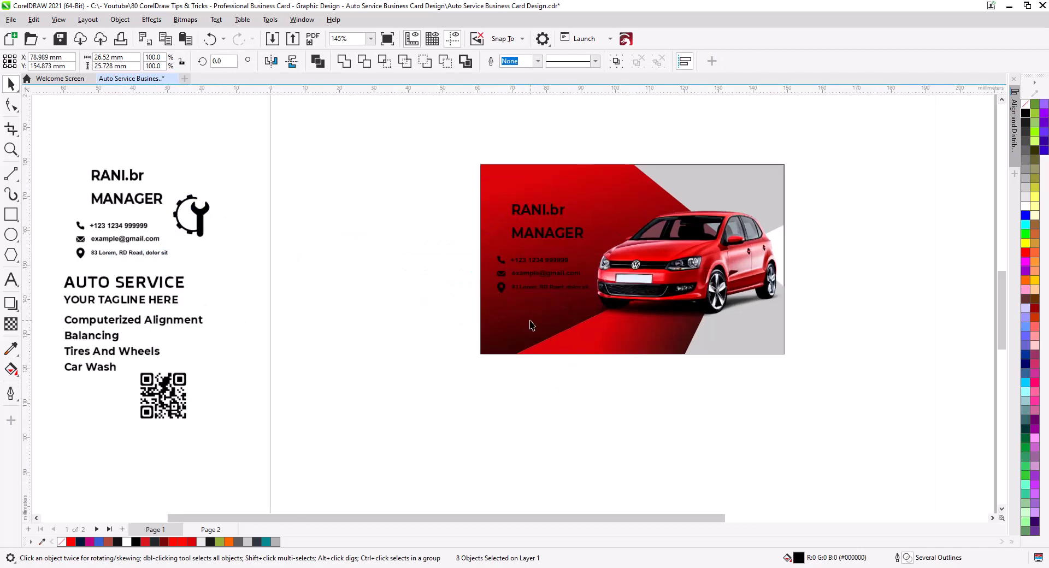
scroll(451, 389, up, 1)
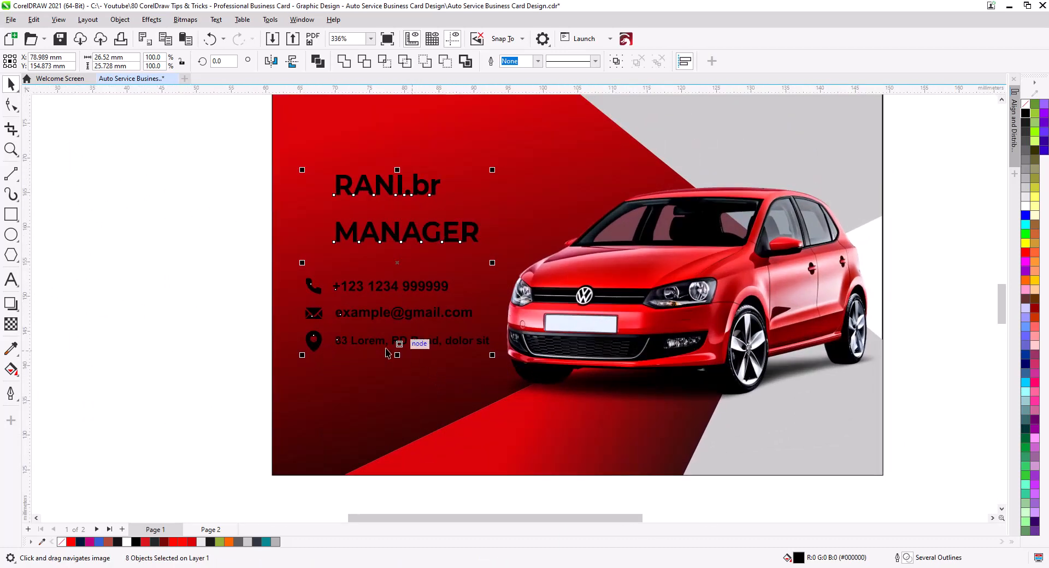
click(392, 212)
drag(389, 192, 389, 385)
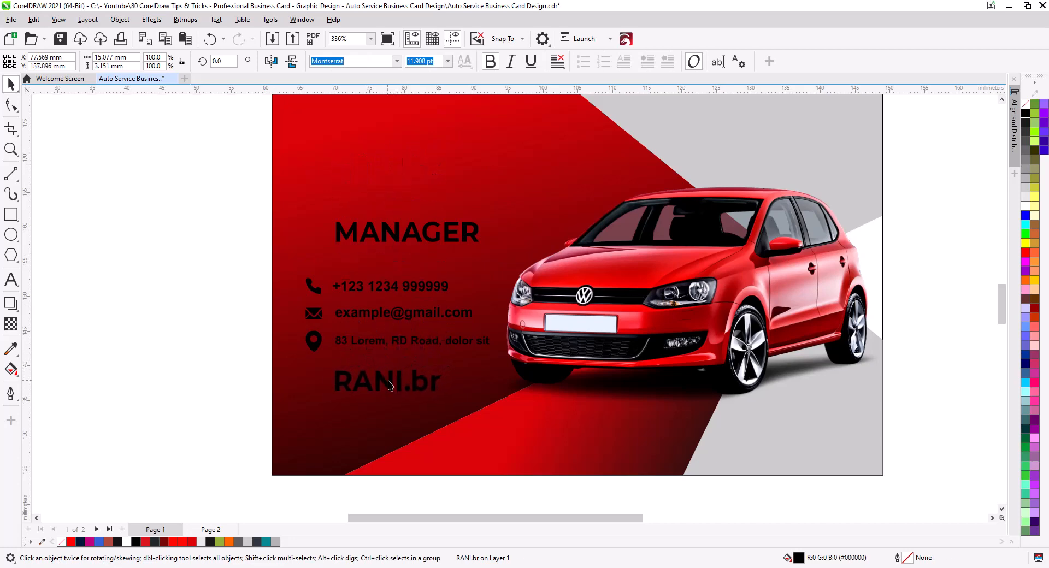
click(1027, 207)
drag(440, 247, 421, 418)
drag(403, 351, 410, 328)
Step: Move the three contact lines and their icons up together, leaving a gap above the name
drag(256, 215, 528, 331)
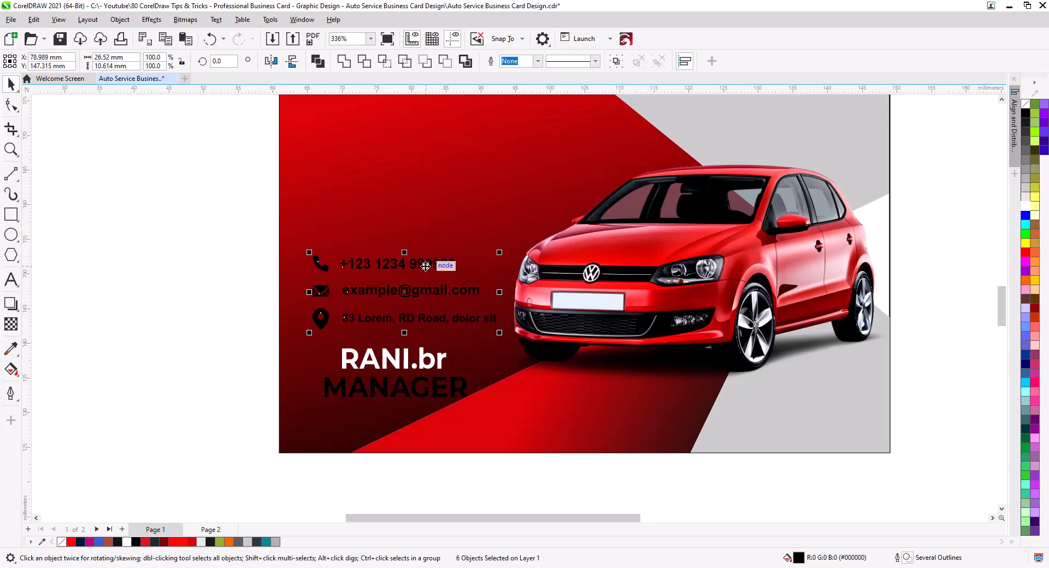
drag(429, 264, 427, 199)
drag(426, 195, 429, 193)
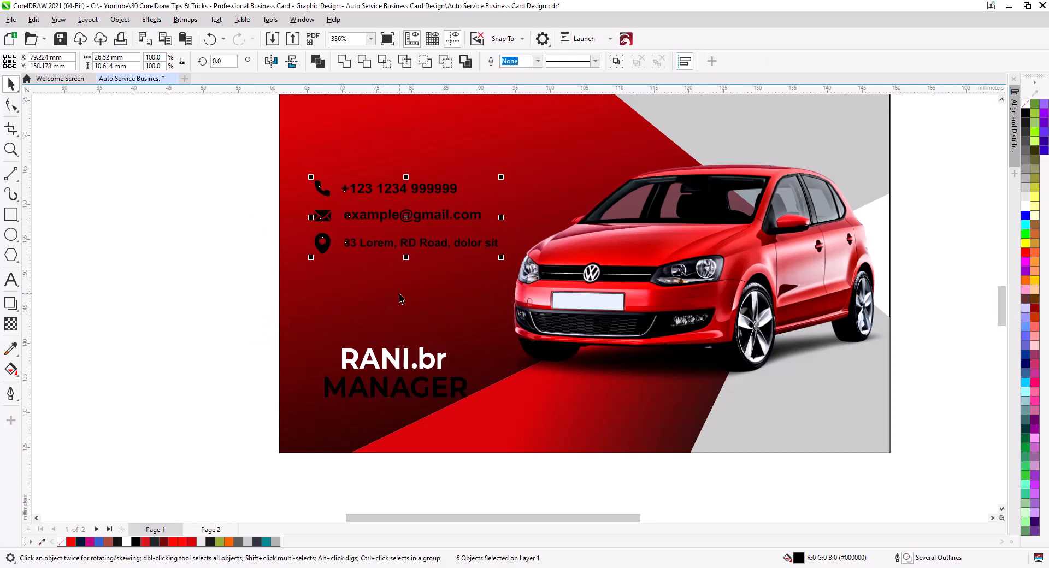
Step: Remove bold from the name and stretch it slightly wider about its centre
scroll(401, 398, up, 4)
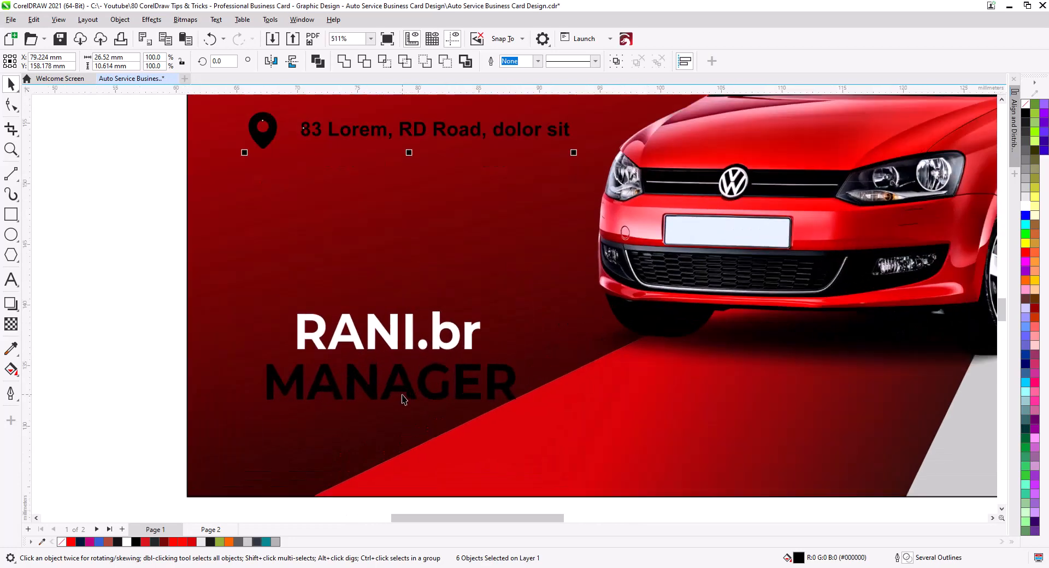
click(458, 334)
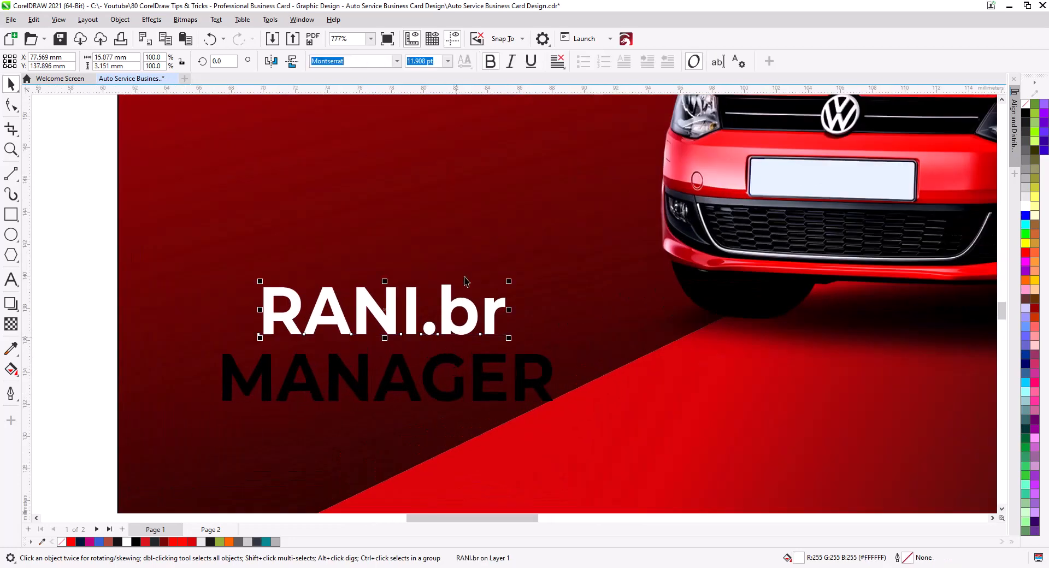
click(491, 62)
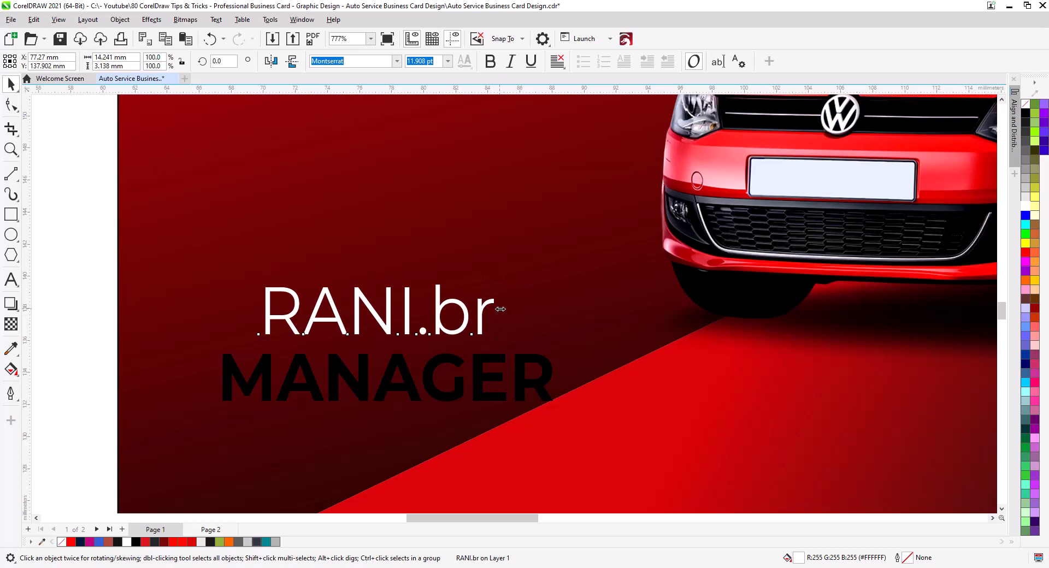
drag(501, 309, 506, 309)
Step: Scale the MANAGER title down to about 6.6 pt beneath the name and set the name back to bold
click(478, 369)
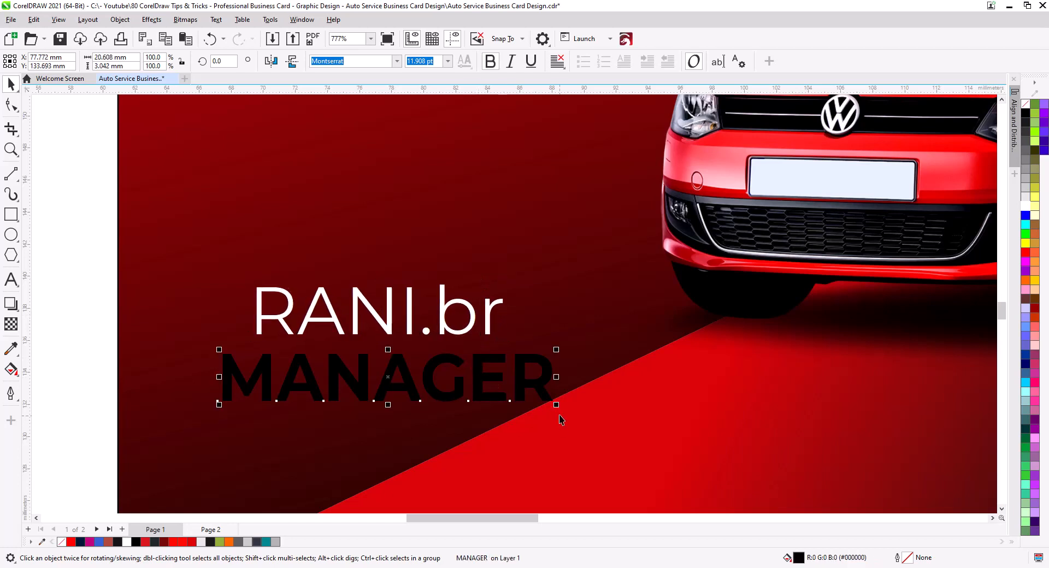
drag(561, 415, 454, 373)
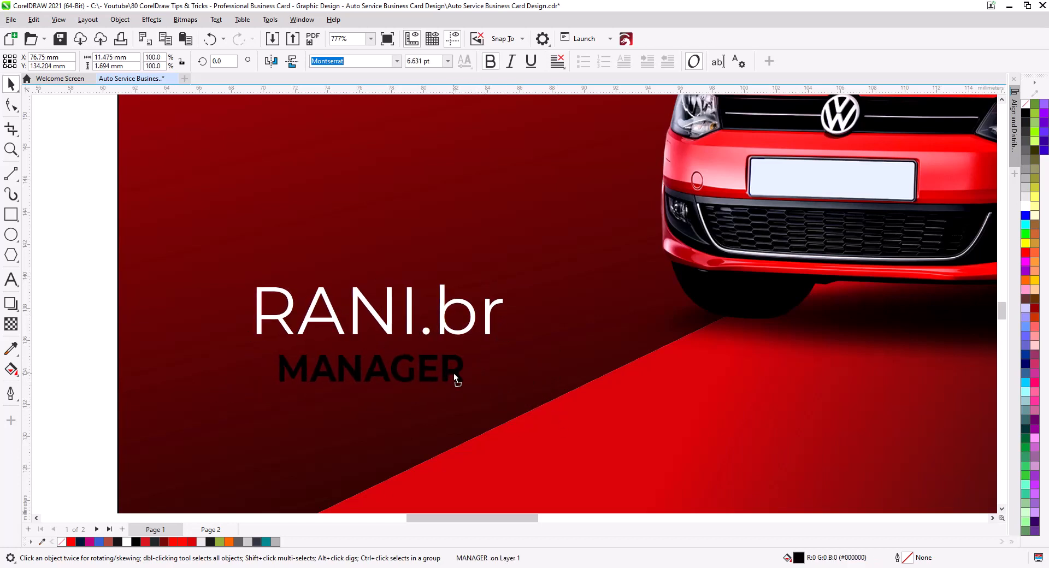
click(465, 327)
key(ctrl+b)
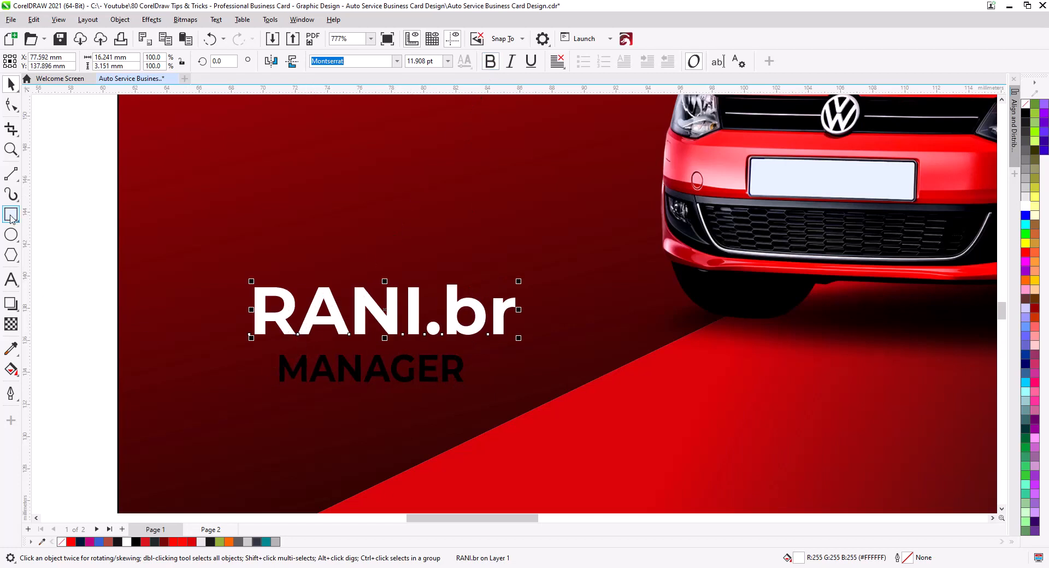
Step: Draw a rectangle about 13.3 × 2.9 mm around the MANAGER title and centre the title inside it
click(11, 216)
drag(267, 348, 486, 399)
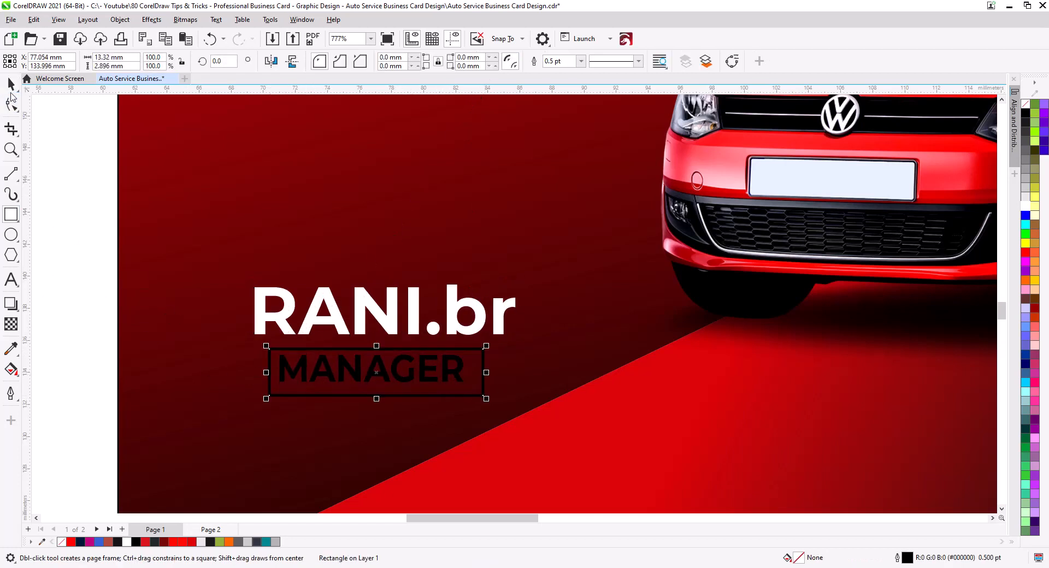
click(11, 87)
click(357, 384)
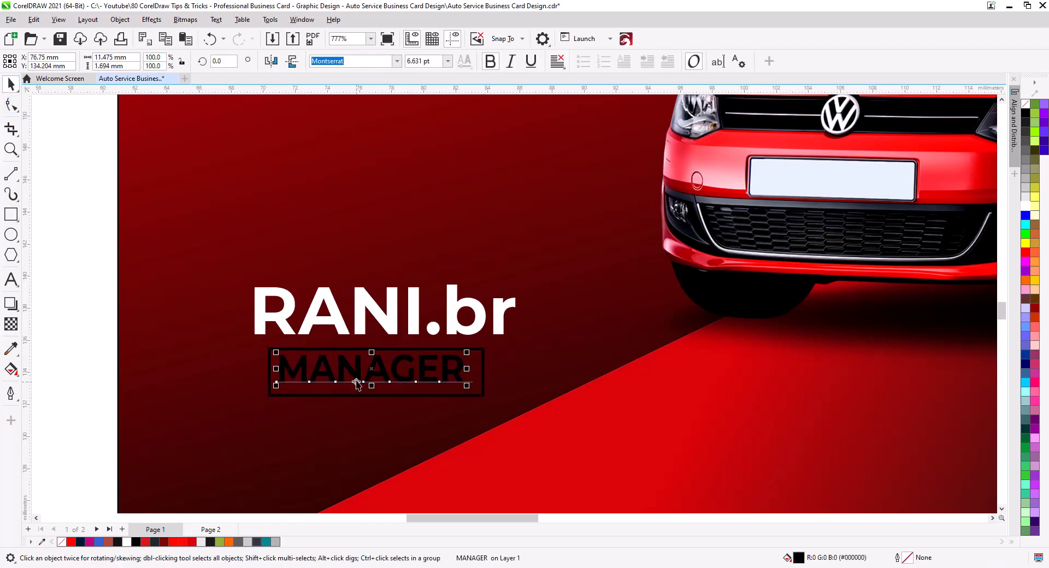
shift+click(397, 396)
shift+click(397, 334)
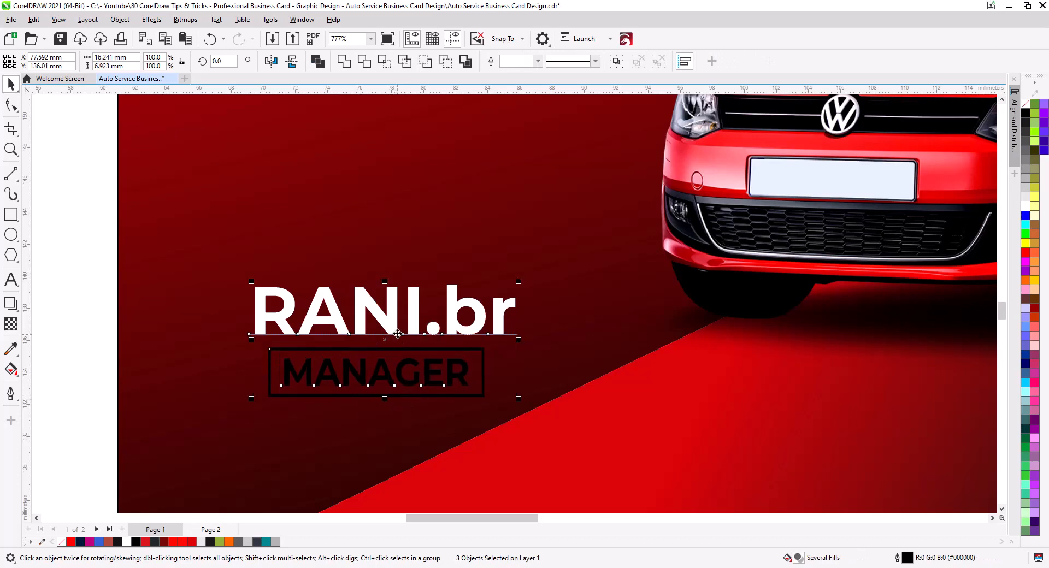
click(238, 389)
Step: Skew the rectangle around MANAGER into a slanted parallelogram and centre it horizontally under the name
click(384, 396)
click(384, 397)
drag(376, 345, 364, 345)
shift+click(395, 330)
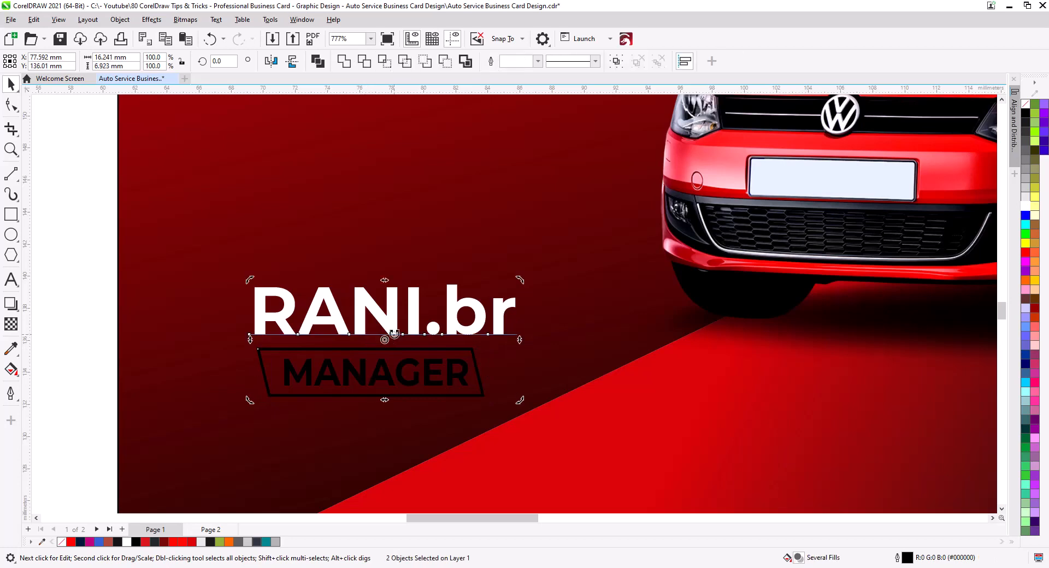
key(c)
click(163, 348)
Step: Fill the slanted plate white without an outline and scale the MANAGER text to about 6 pt inside it
click(481, 397)
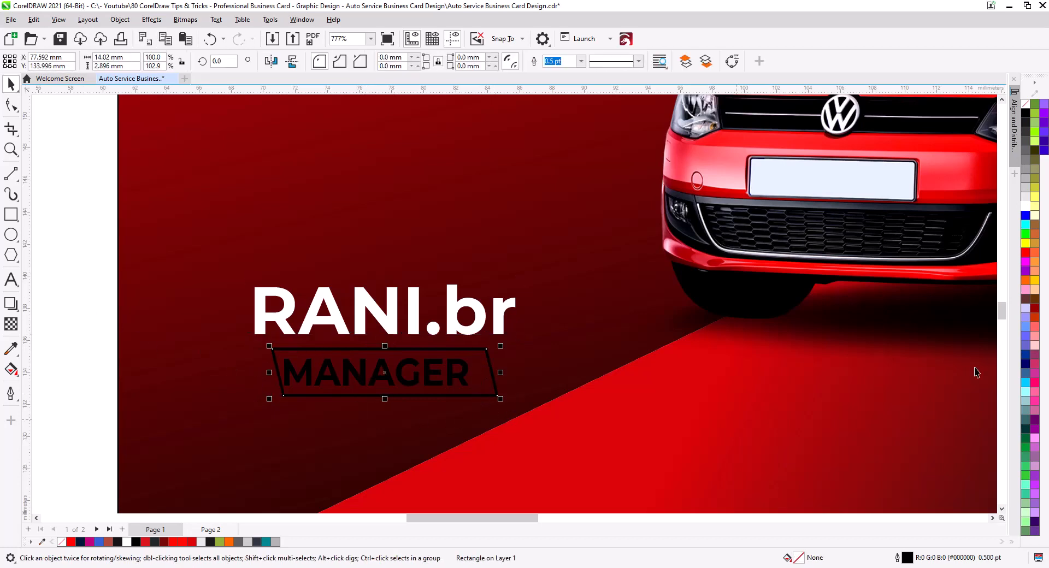
click(1026, 207)
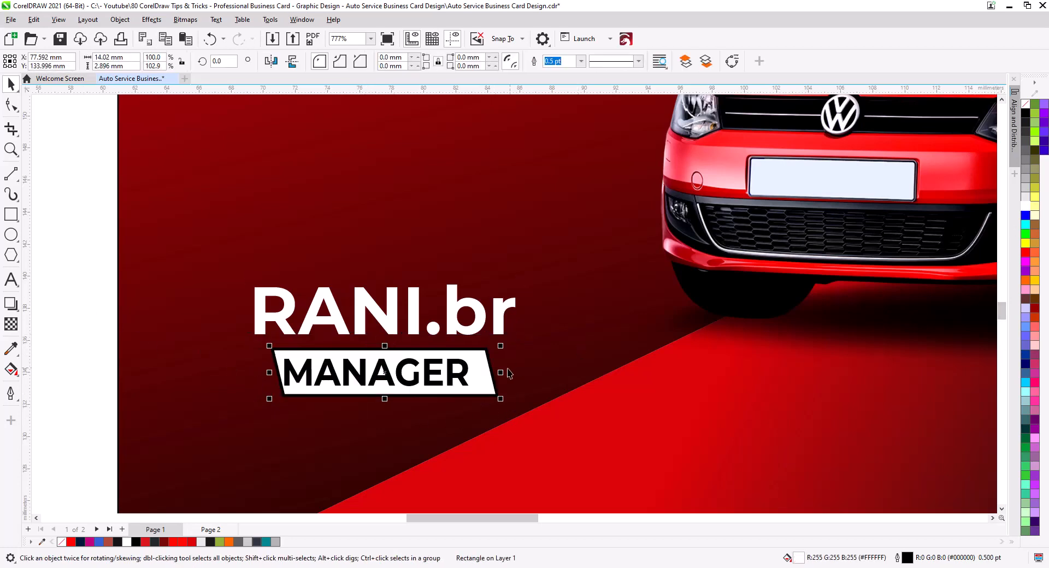
click(461, 383)
drag(480, 390, 476, 391)
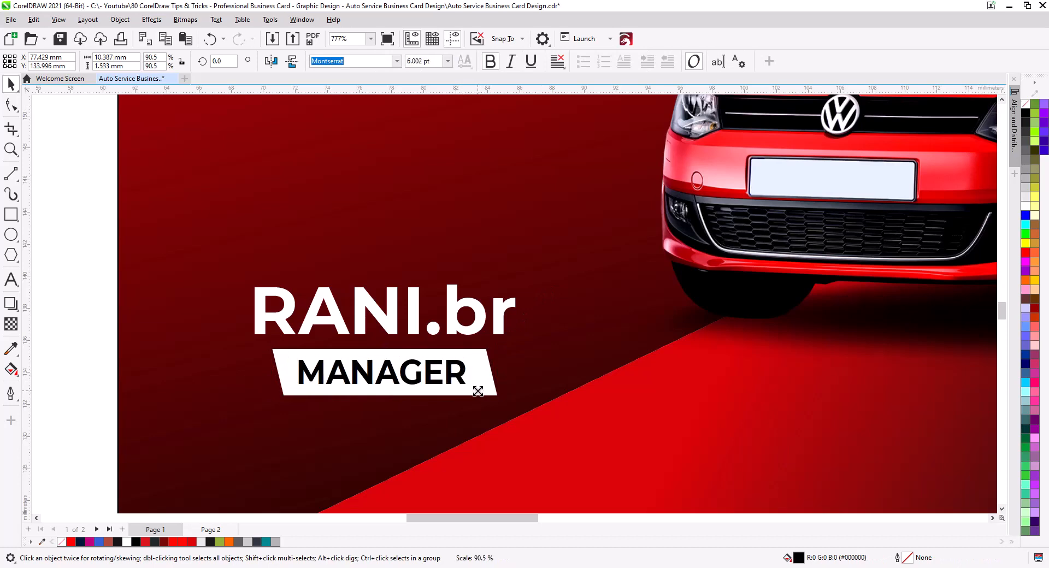
key(Escape)
Step: Move the name and its MANAGER plate together slightly up and to the left on the card
scroll(347, 358, down, 2)
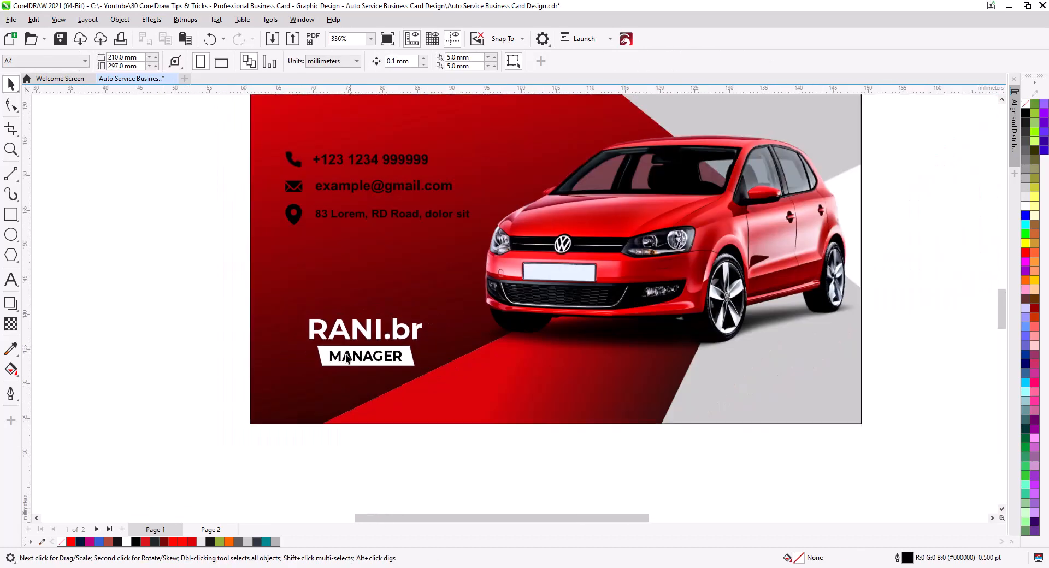
drag(385, 355, 377, 332)
key(Escape)
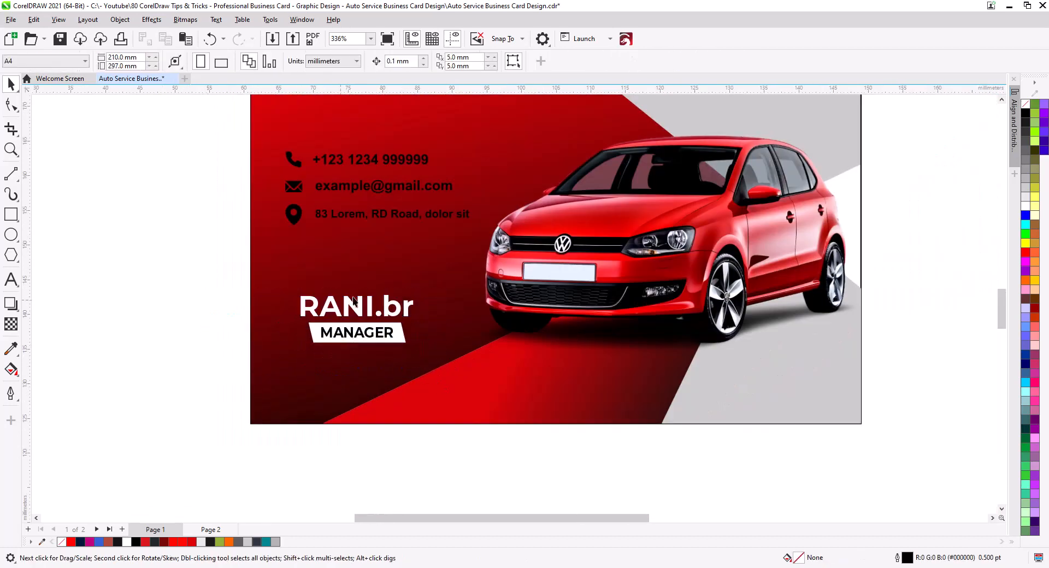
Step: Spread the contact lines apart by moving the phone line up and the address line down with their icons
drag(381, 286, 398, 402)
scroll(360, 339, up, 2)
drag(226, 236, 530, 343)
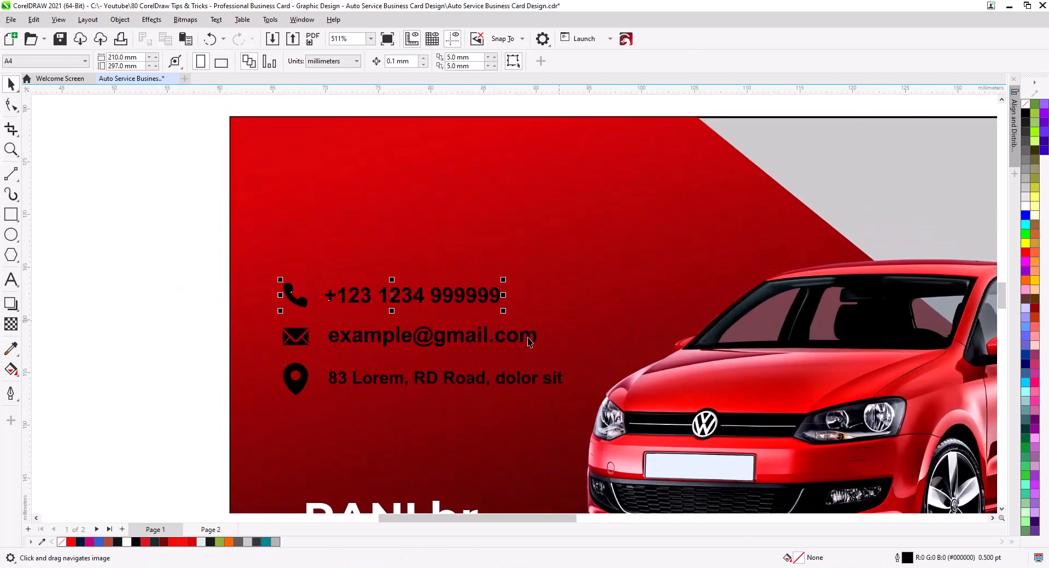
drag(448, 295, 447, 275)
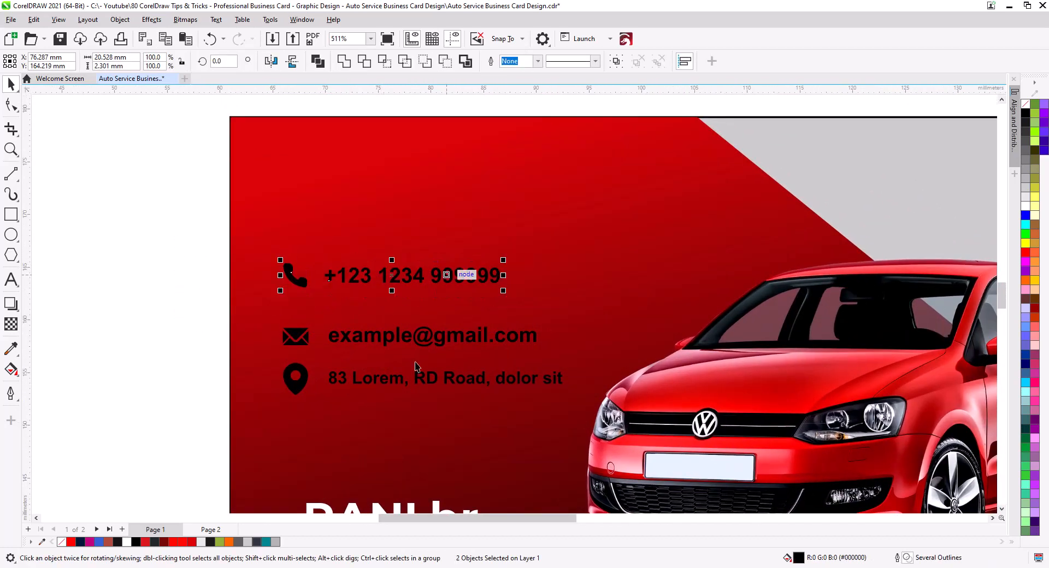
drag(191, 349, 483, 427)
drag(484, 384, 484, 409)
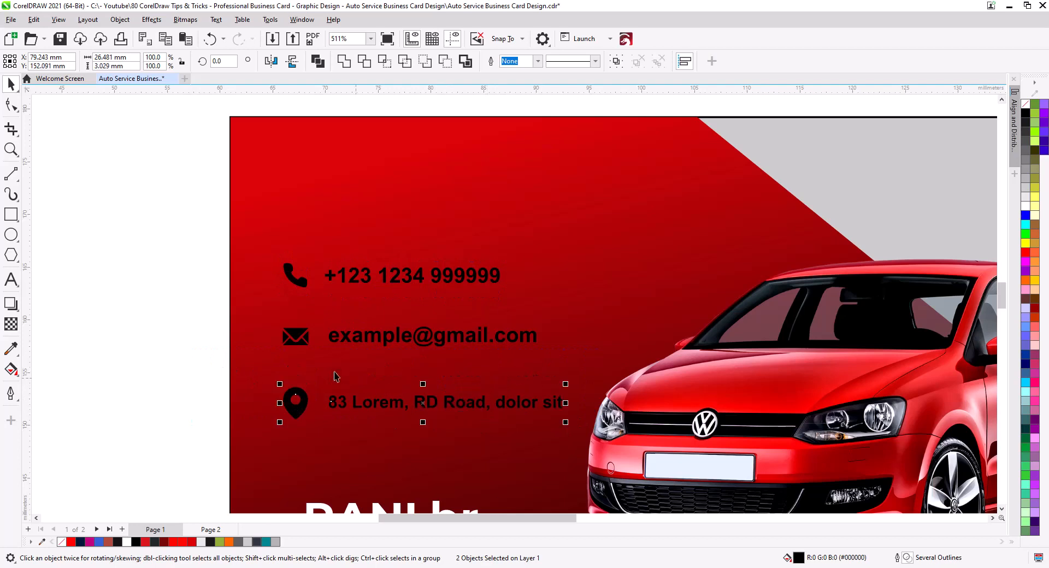
key(Escape)
Step: Draw a circle about 4.5 mm wide around the phone icon and duplicate it twice downward at equal spacing
click(11, 235)
drag(270, 250, 323, 303)
key(space)
drag(297, 271, 293, 331)
click(319, 355)
key(ctrl+r)
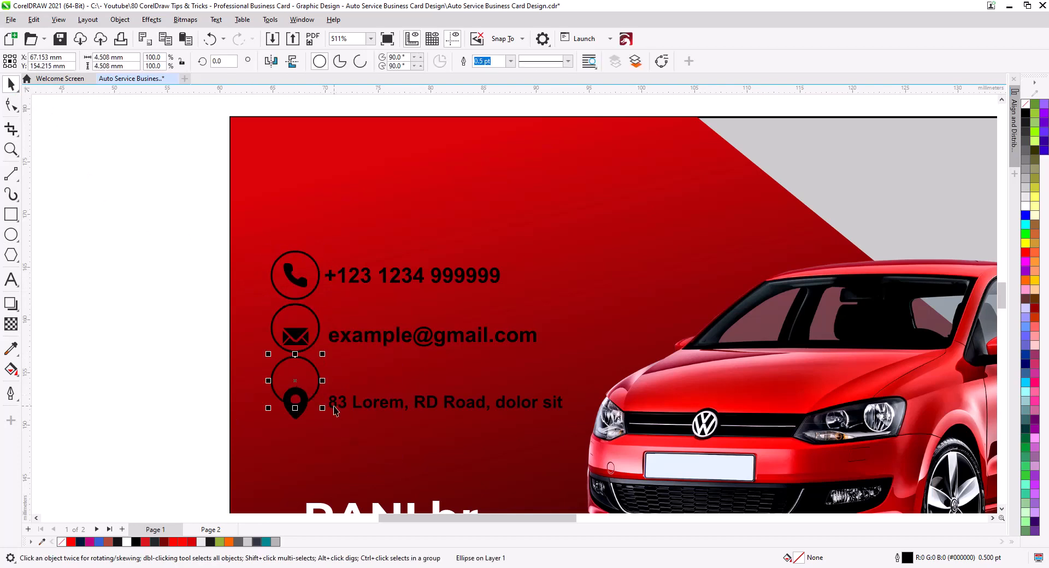
Step: Centre the circles vertically on the location, envelope and phone icons
shift+click(335, 409)
key(e)
drag(200, 363, 369, 426)
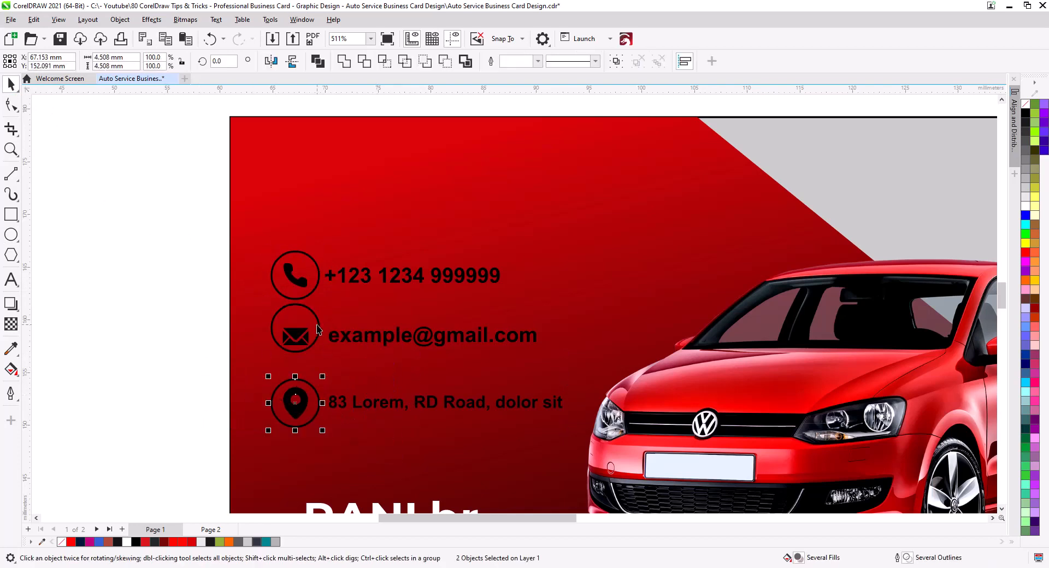
click(319, 331)
shift+click(334, 342)
key(e)
click(220, 335)
click(317, 281)
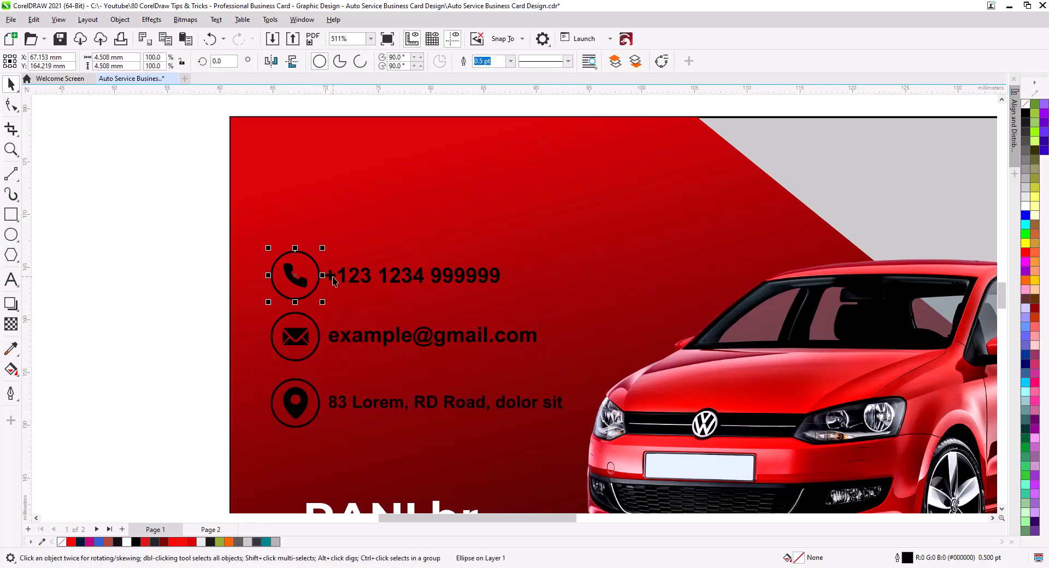
shift+click(331, 277)
click(201, 214)
Step: Move the phone row and the e-mail row up with their circles to space the three contact rows evenly
drag(200, 214, 497, 313)
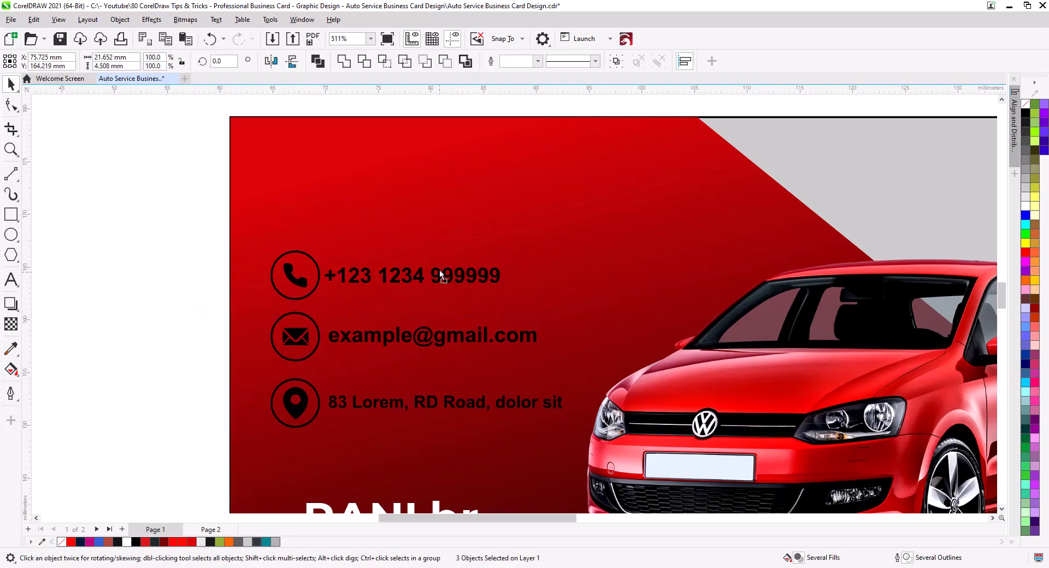
drag(440, 270, 435, 246)
drag(207, 293, 545, 380)
drag(440, 337, 446, 327)
click(195, 383)
Step: Fill the phone, e-mail and address texts white
click(368, 327)
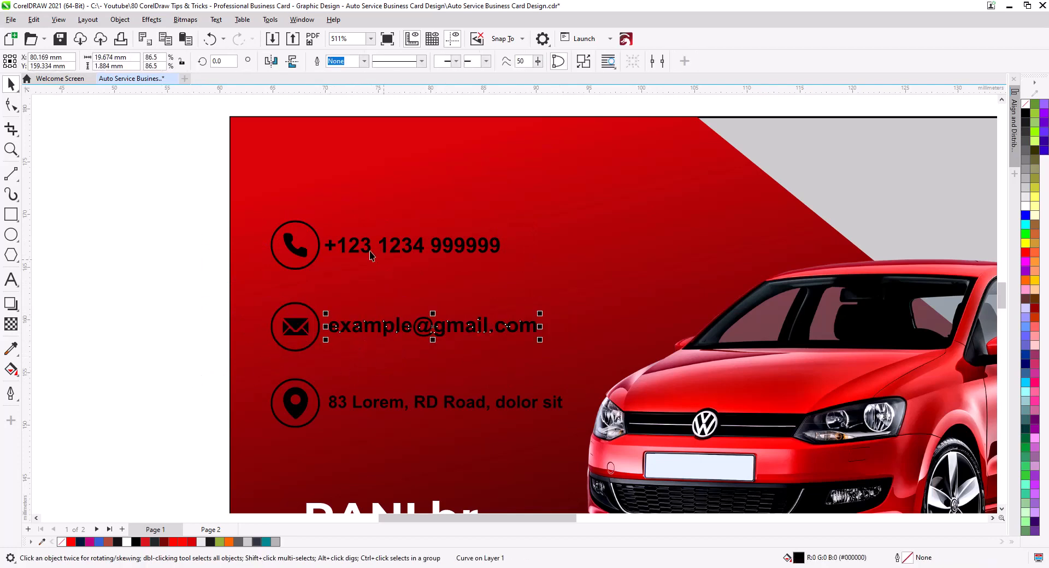
shift+click(385, 249)
shift+click(383, 405)
click(1026, 206)
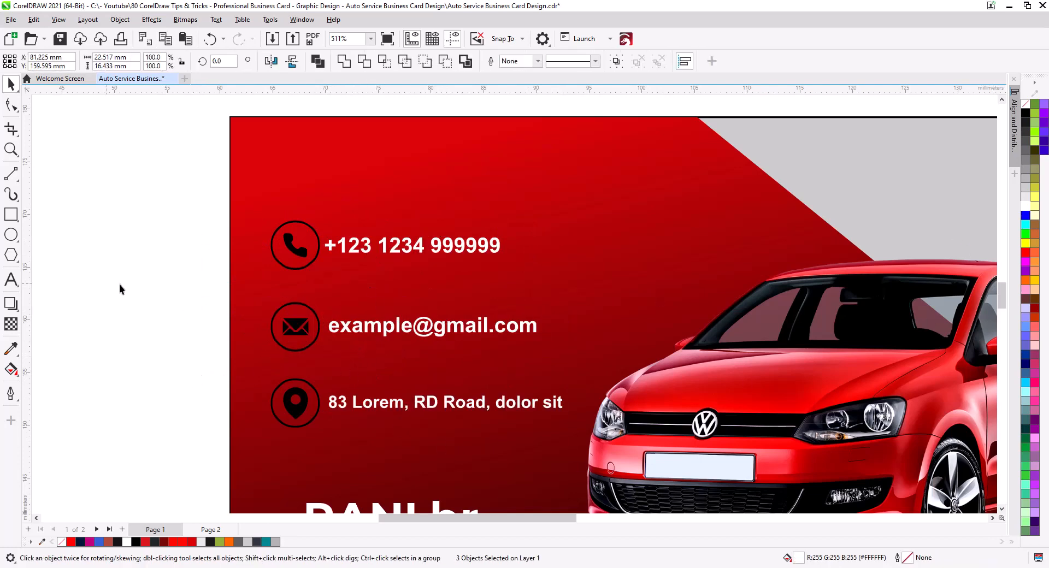
Step: Fill the three icon circles white and bring the phone, envelope and location icons to the front
click(273, 258)
shift+click(277, 332)
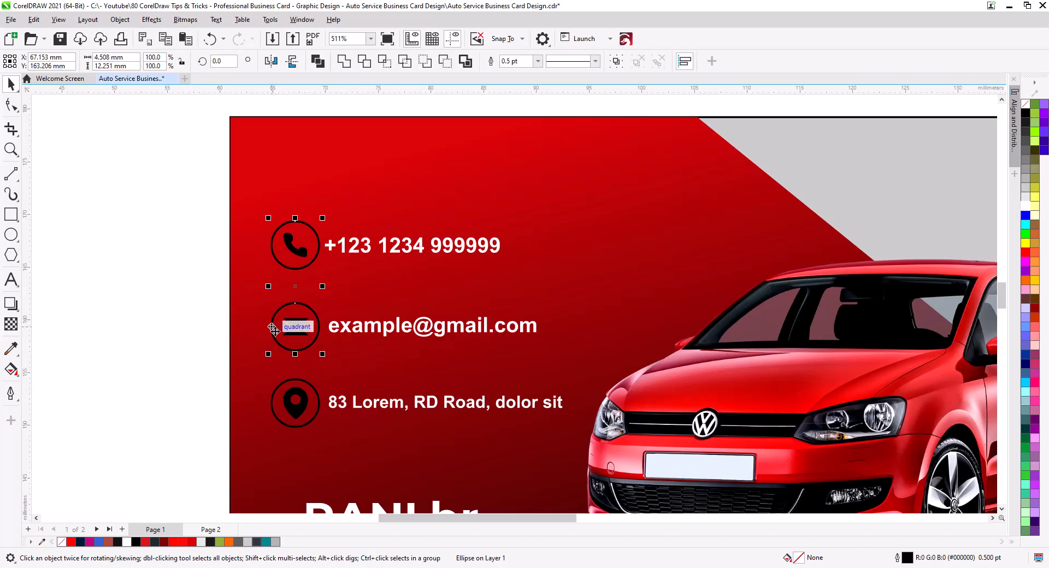
click(1026, 206)
drag(163, 171, 313, 452)
key(shift+Page_Up)
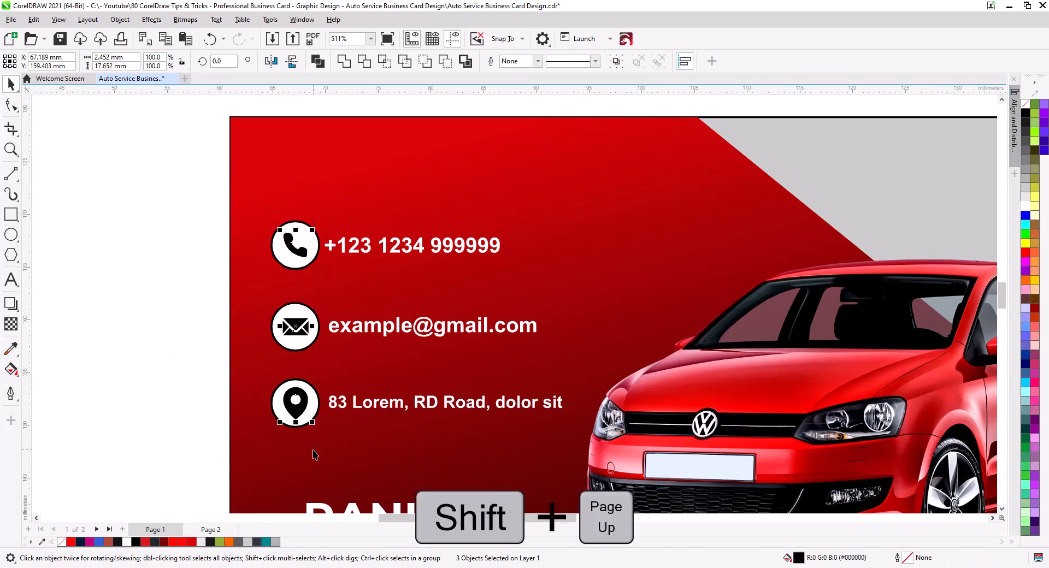
click(151, 303)
Step: Draw a narrow bar about 0.35 × 4.2 mm linking the phone and envelope circles, and centre it horizontally on them
scroll(255, 288, up, 1)
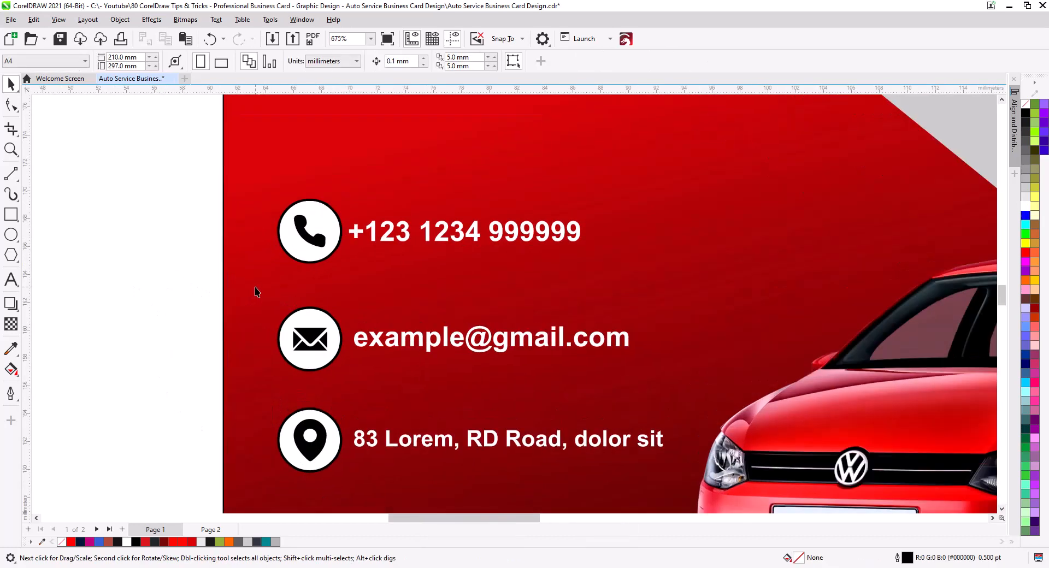
click(12, 216)
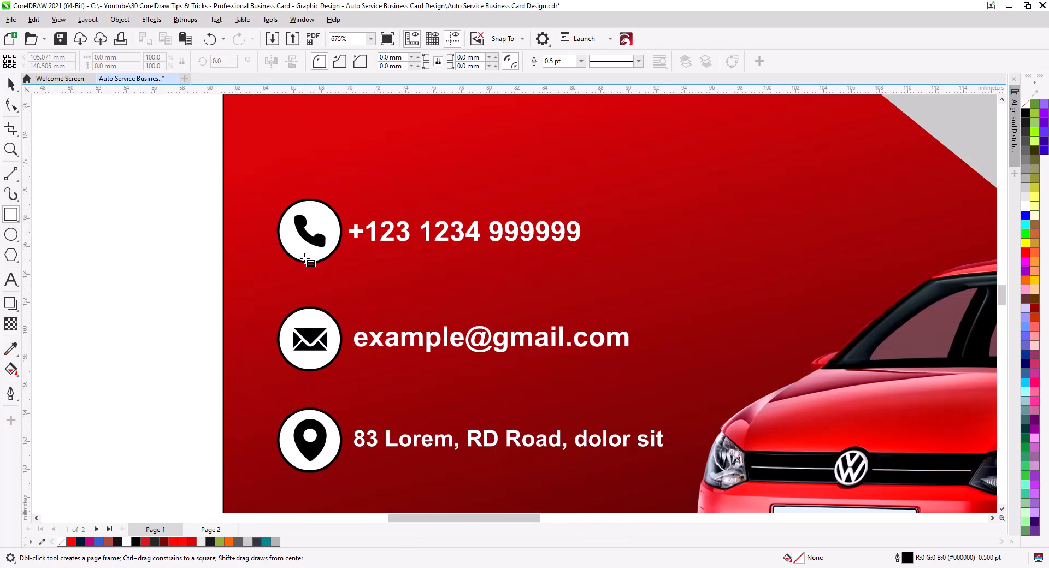
drag(306, 257, 310, 319)
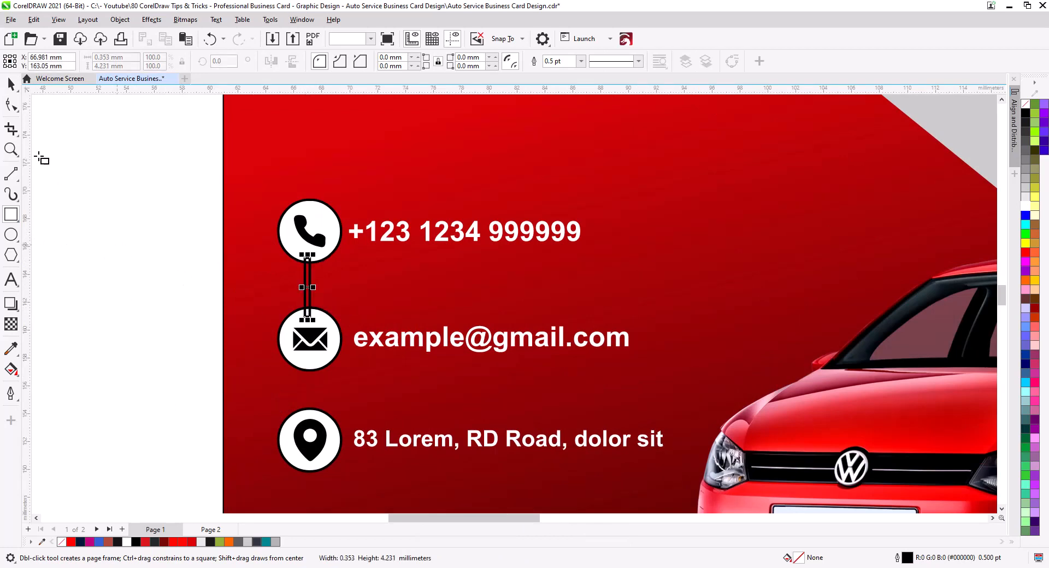
click(12, 85)
shift+click(276, 242)
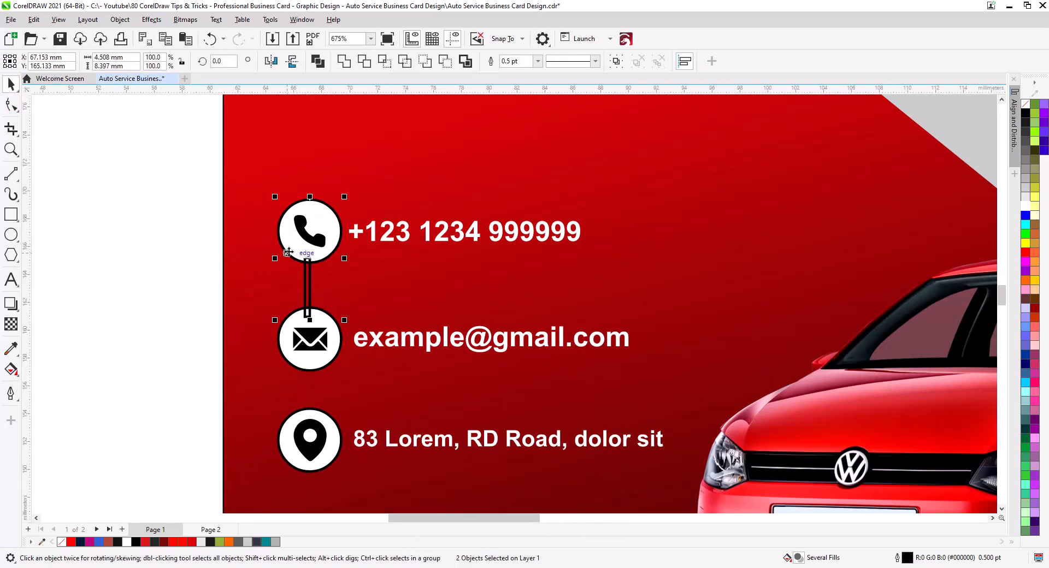
key(c)
click(199, 276)
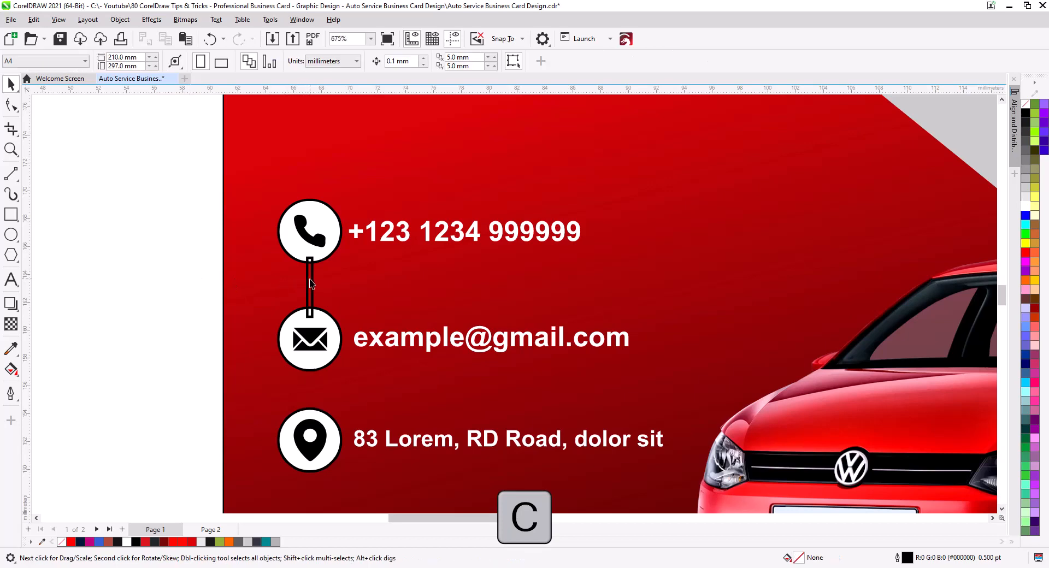
Step: Duplicate the connecting bar downward to link the envelope and location circles
drag(309, 283, 313, 410)
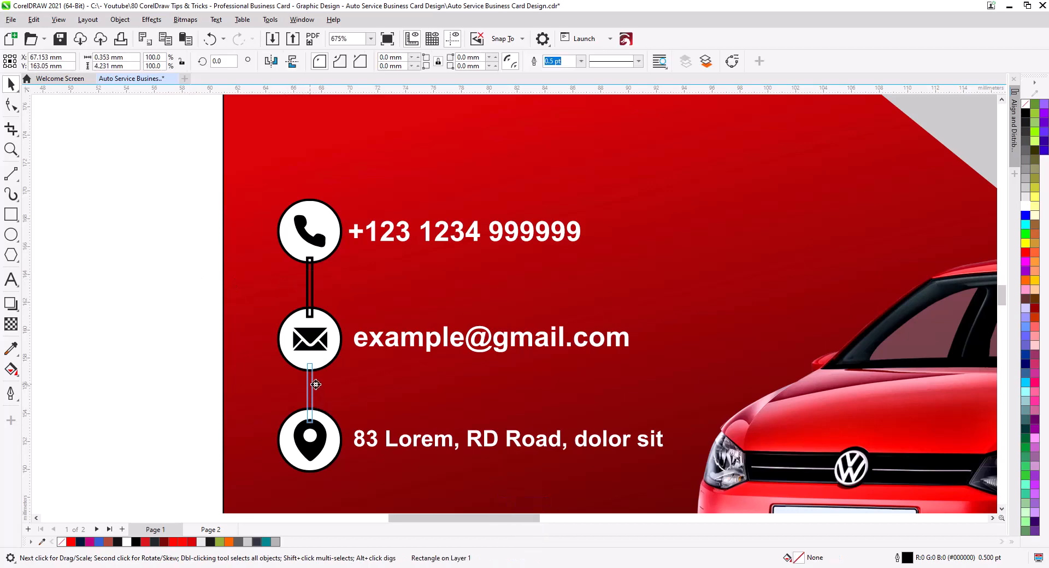
click(341, 406)
click(132, 358)
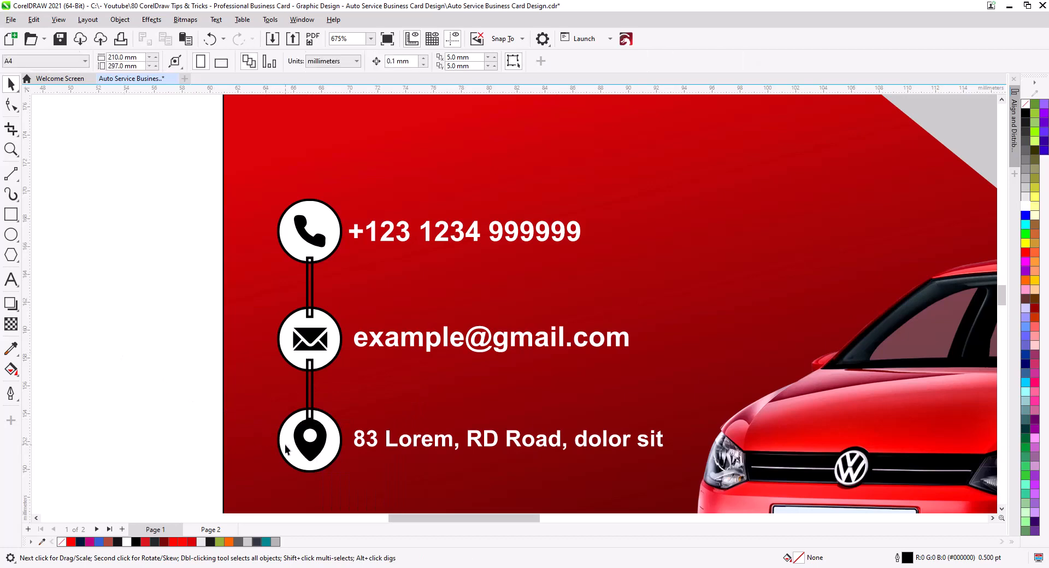
Step: Weld the three white icon circles and the two connecting bars into a single shape
click(284, 445)
shift+click(313, 393)
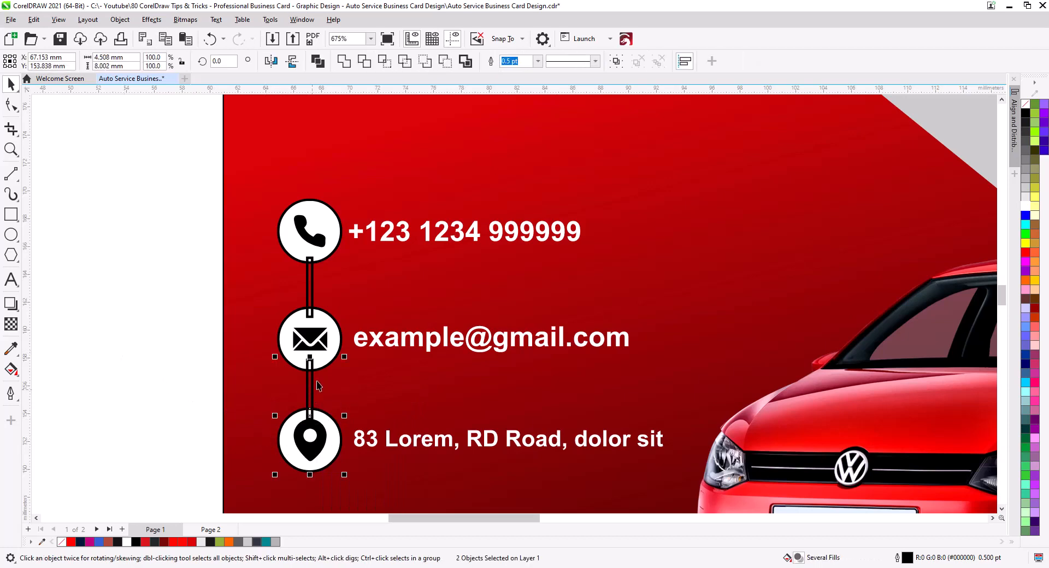
shift+click(321, 310)
shift+click(310, 291)
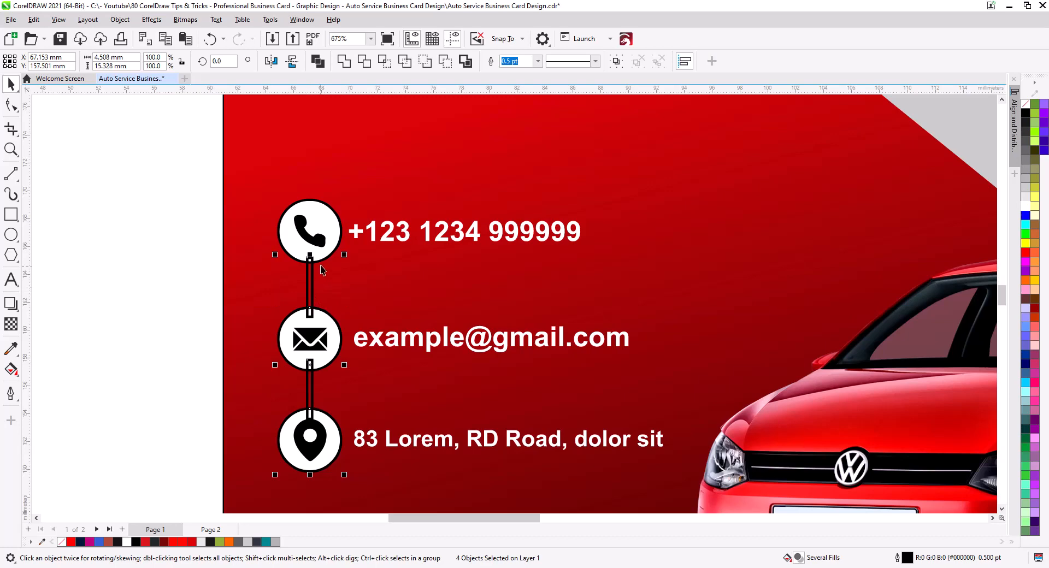
shift+click(323, 260)
click(345, 62)
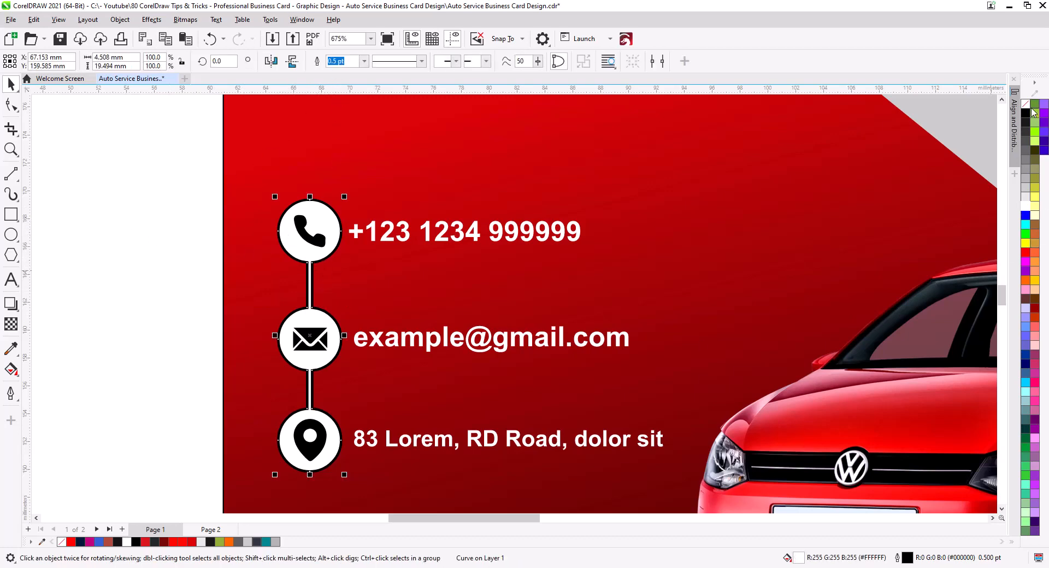
Step: Remove the fill of the linked-circles shape and give it a black hairline outline
right_click(1026, 104)
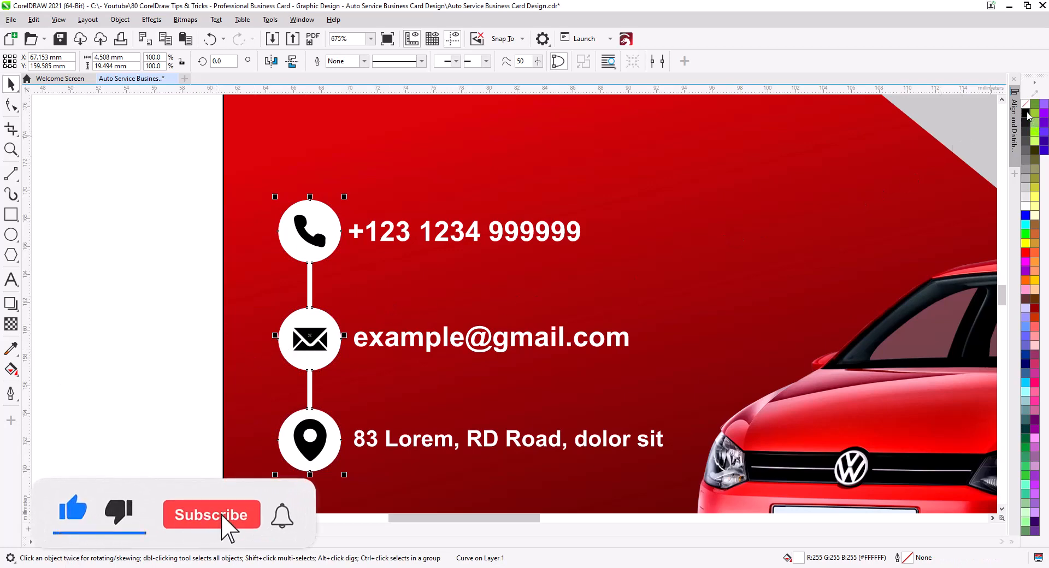
right_click(1026, 113)
click(1026, 104)
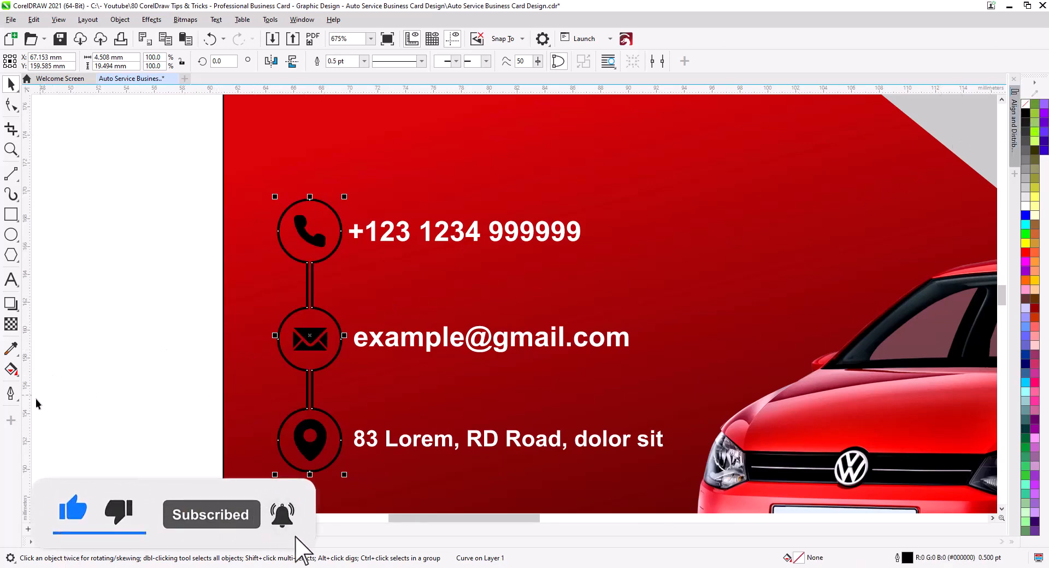
click(362, 62)
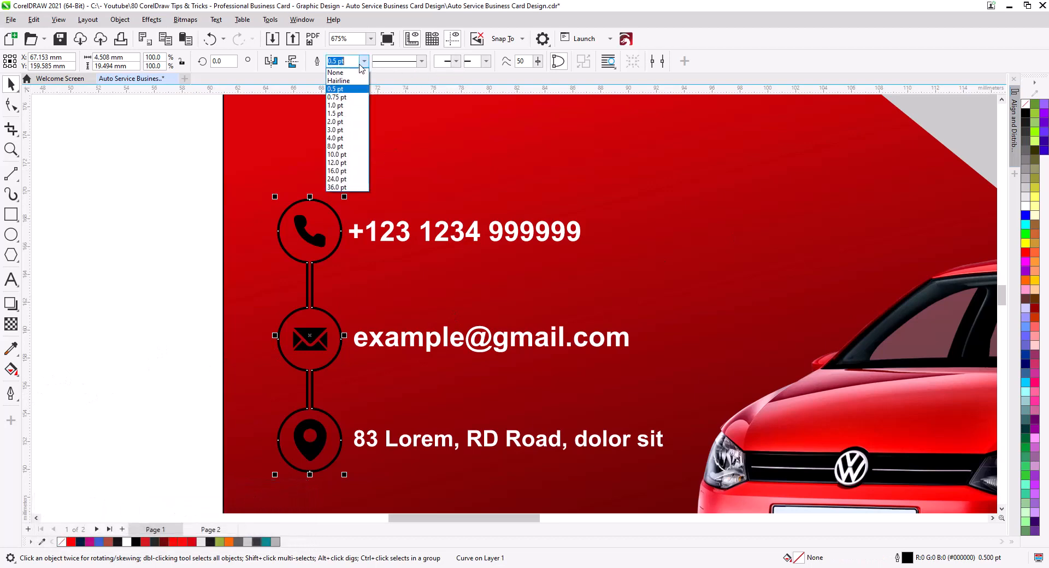
click(338, 81)
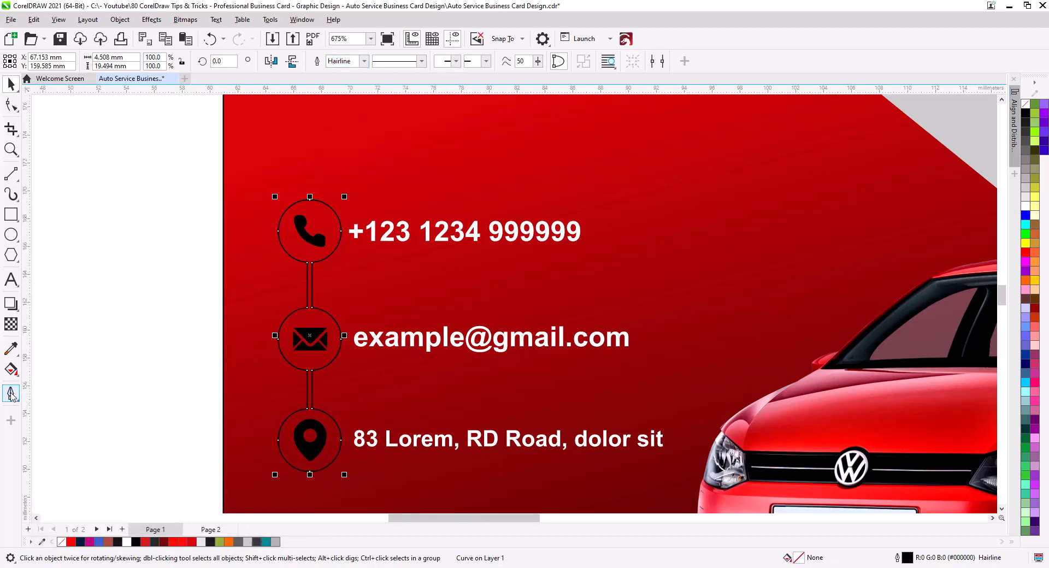
Step: Add an inward contour offset by about 0.12 mm to the linked-circles shape and break the contour apart
click(12, 324)
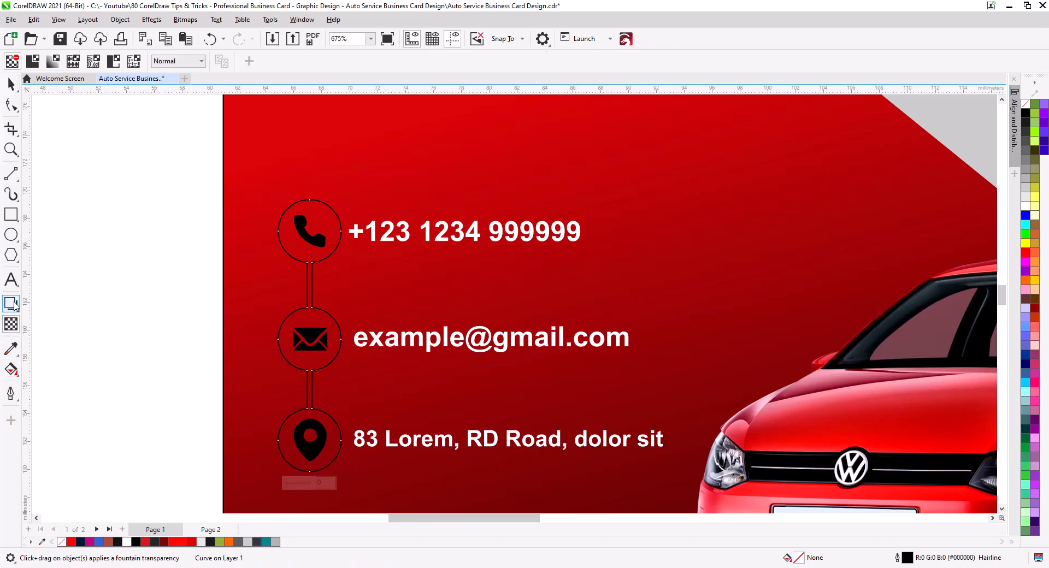
click(15, 305)
click(55, 320)
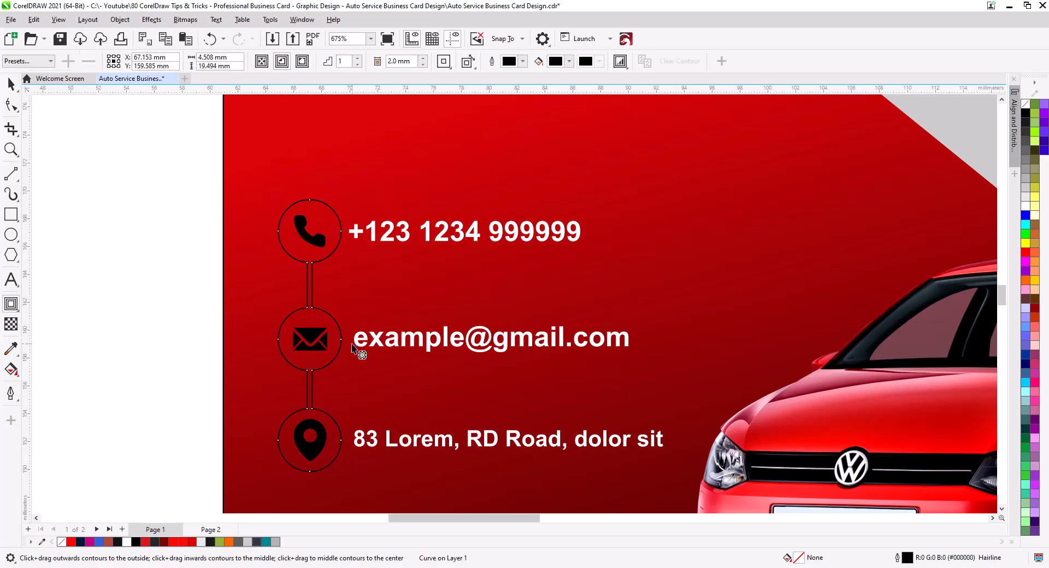
drag(339, 350, 337, 354)
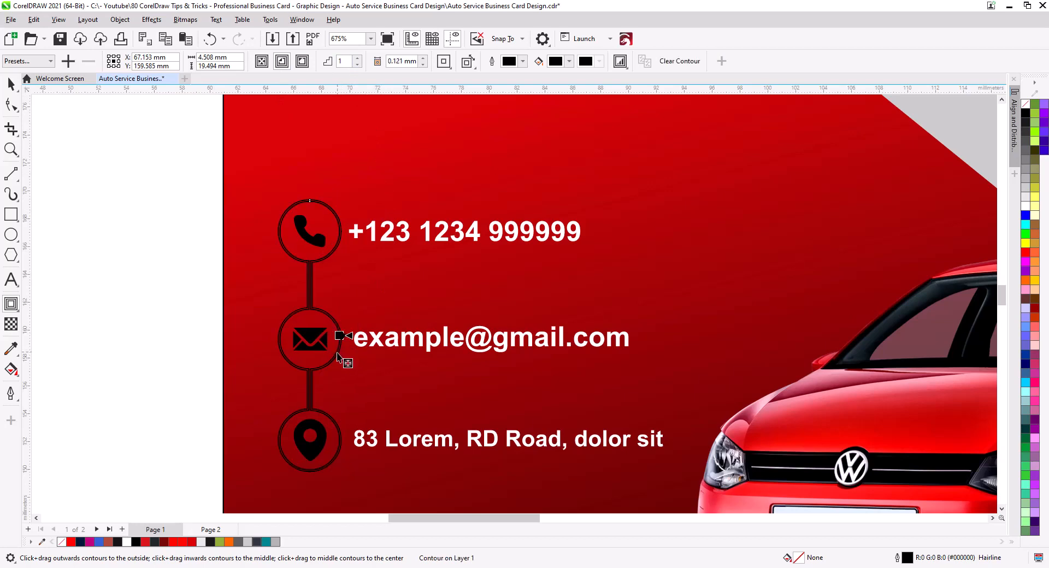
right_click(306, 372)
click(339, 174)
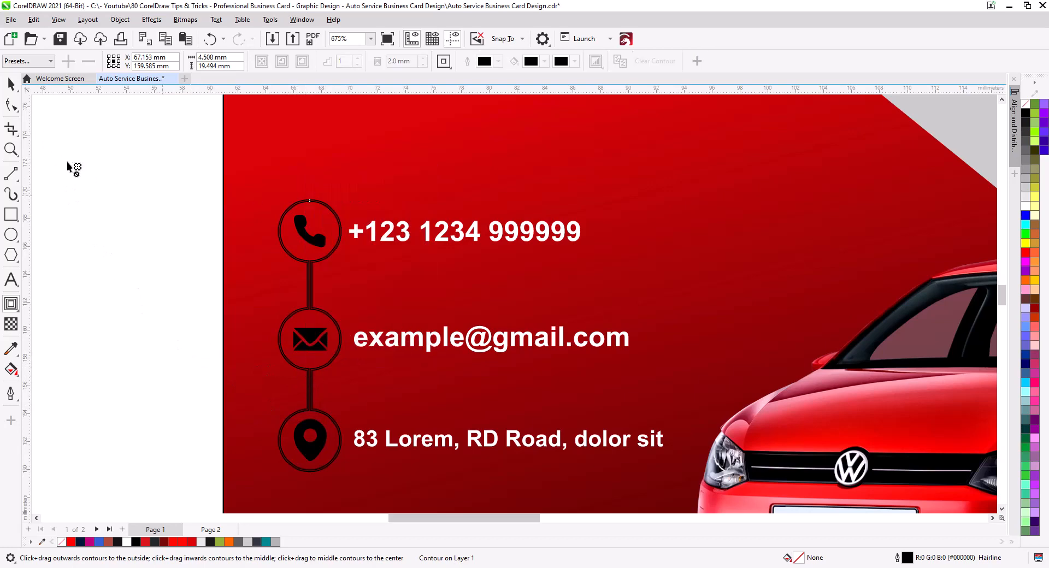
click(93, 194)
Step: Delete the outer linked-circles outline, keeping only the inner contour shape
scroll(327, 263, up, 4)
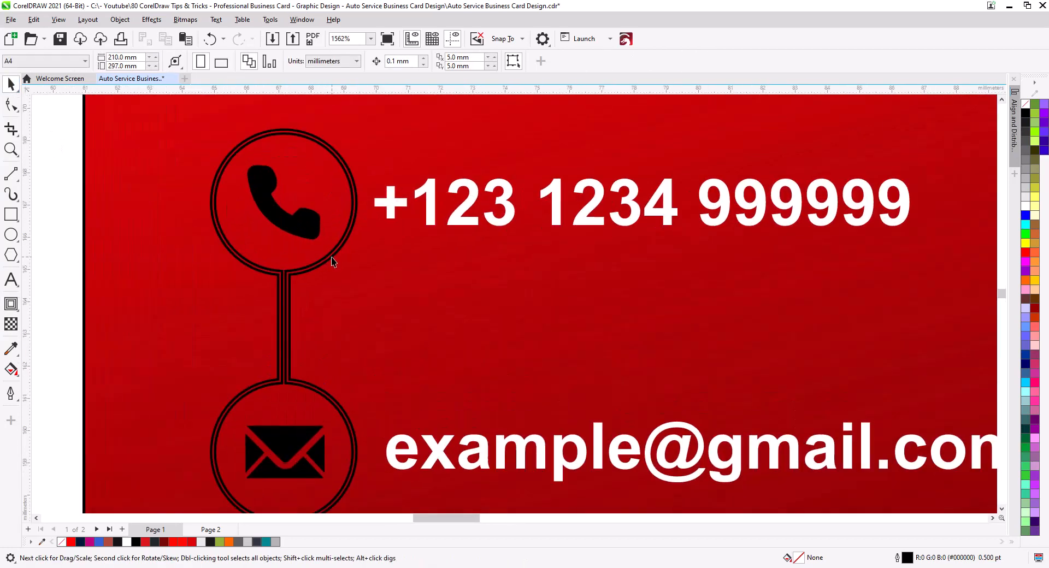
click(331, 264)
key(Delete)
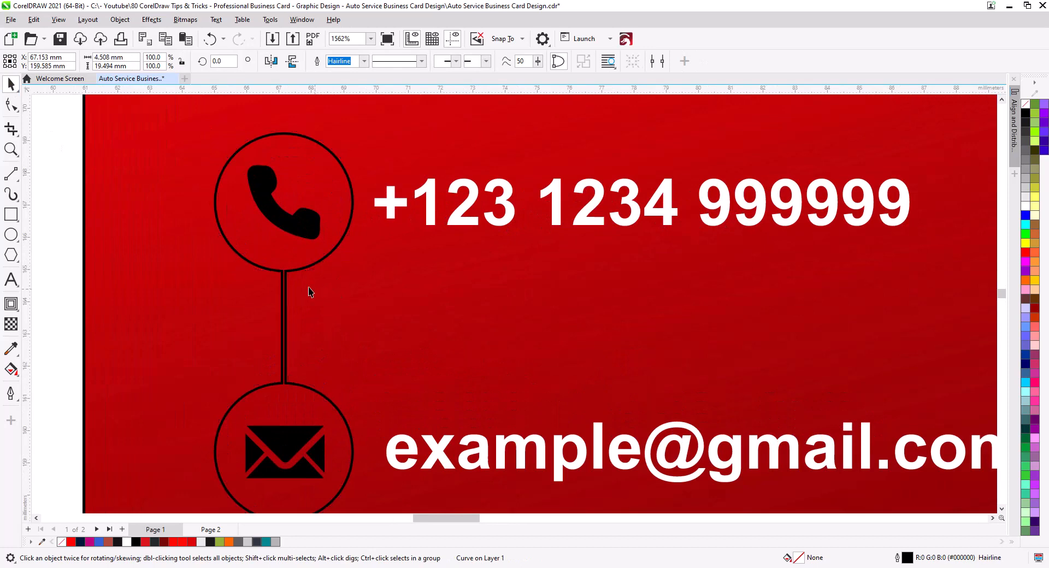
Step: Fill the remaining linked-circles shape white and remove its outline
click(285, 280)
scroll(428, 328, down, 4)
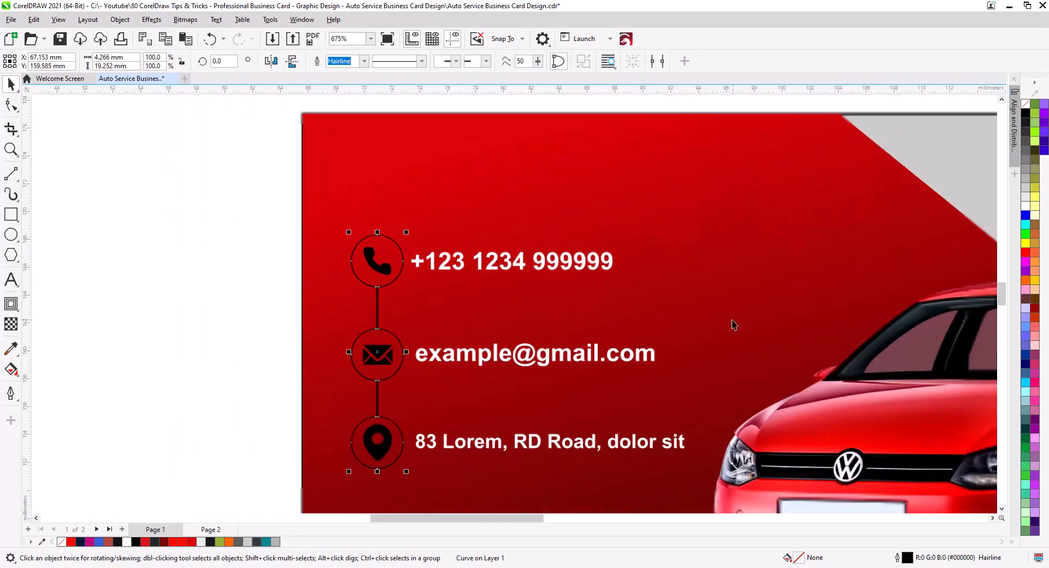
drag(647, 340, 589, 297)
click(1025, 211)
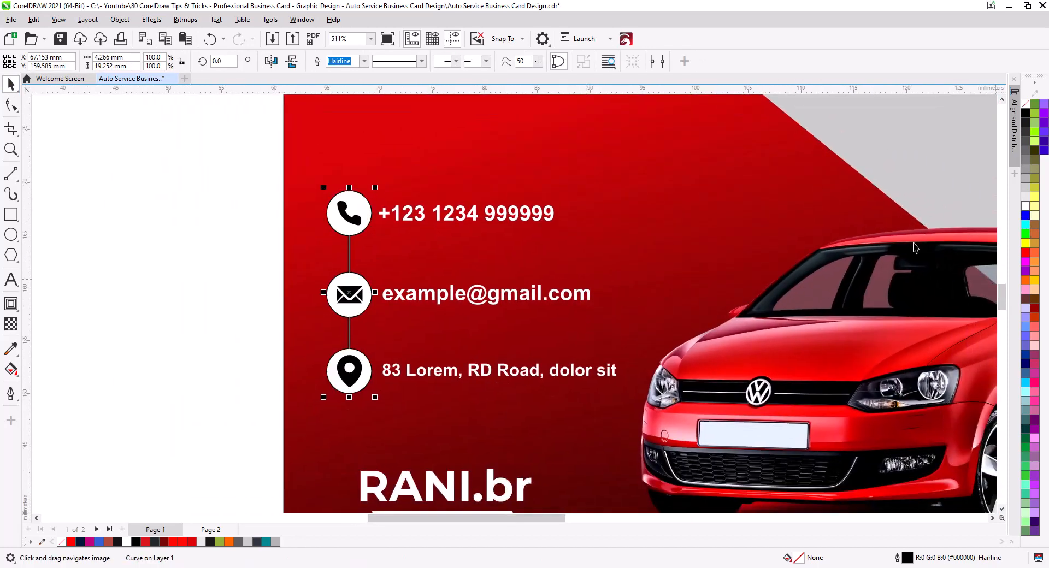
key(Escape)
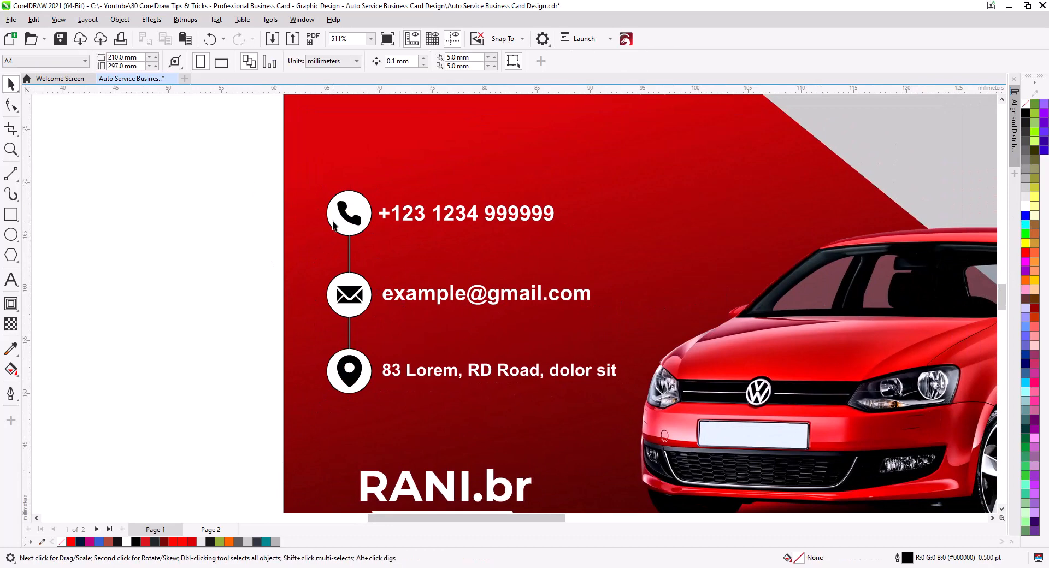
click(333, 225)
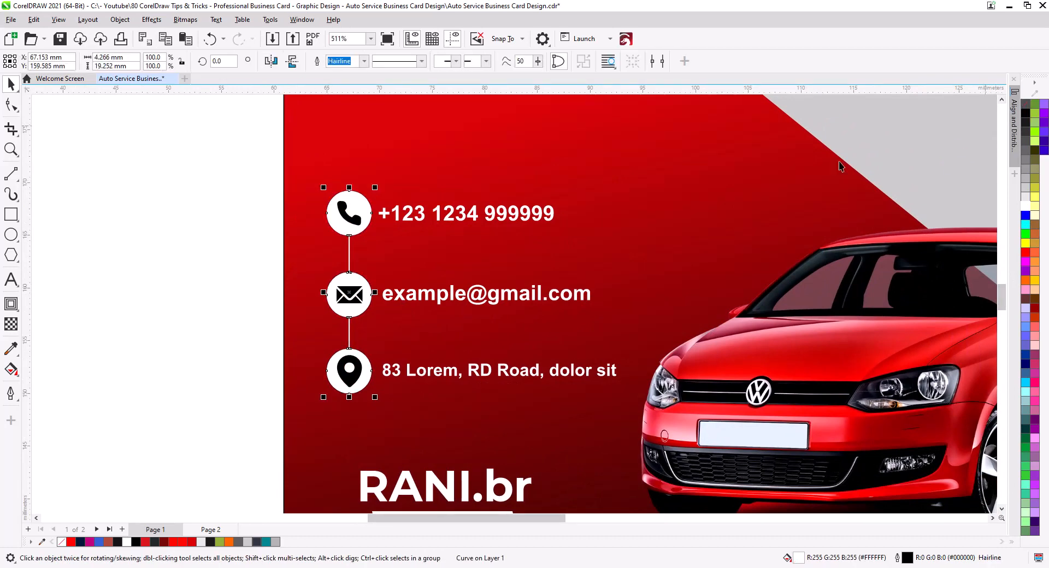
right_click(1026, 104)
click(205, 242)
scroll(359, 264, down, 5)
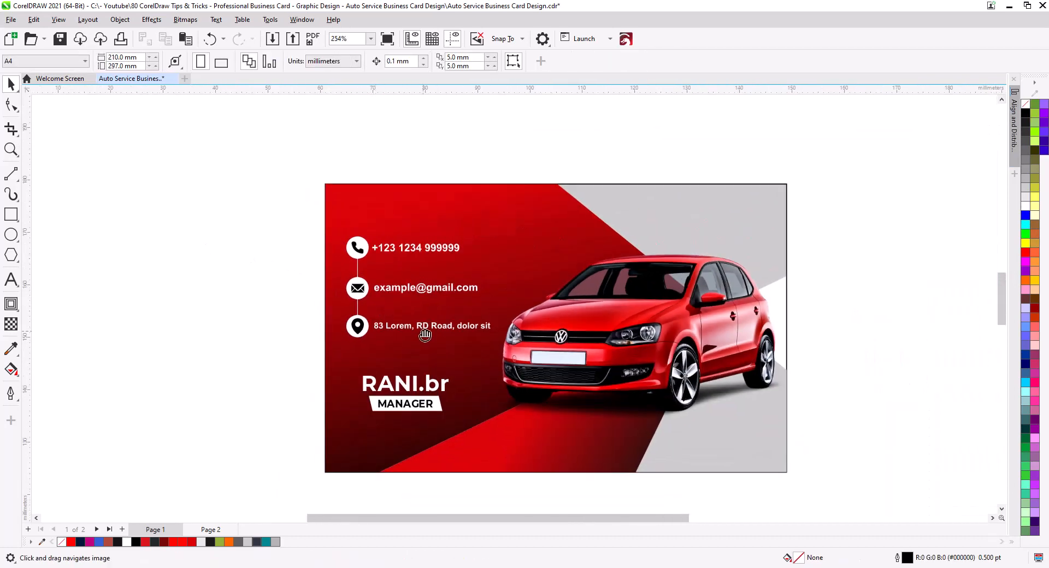
Step: Move the name and the MANAGER title plate together slightly downward on the card
drag(425, 335, 313, 296)
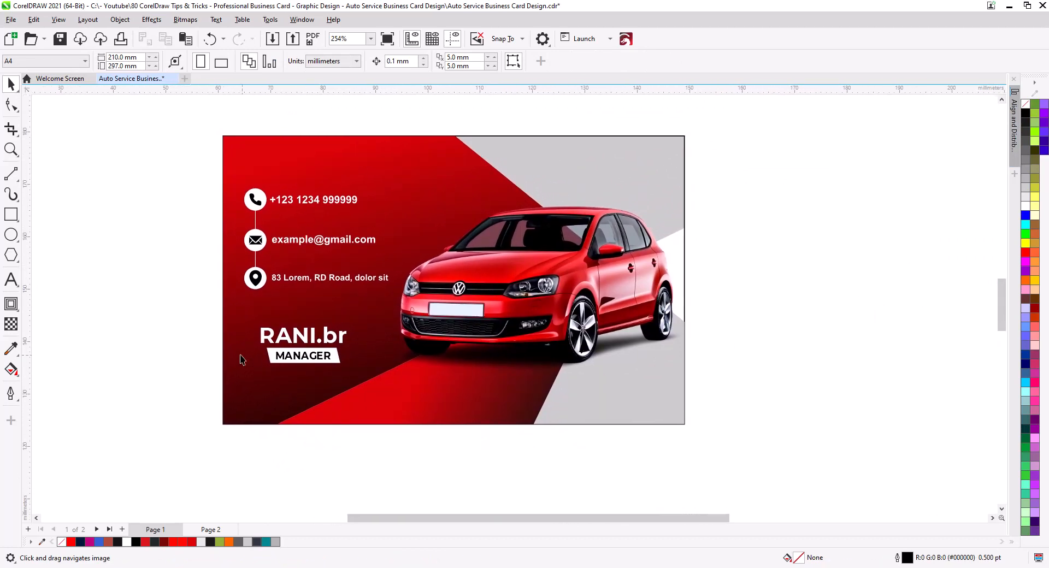
drag(259, 325, 332, 368)
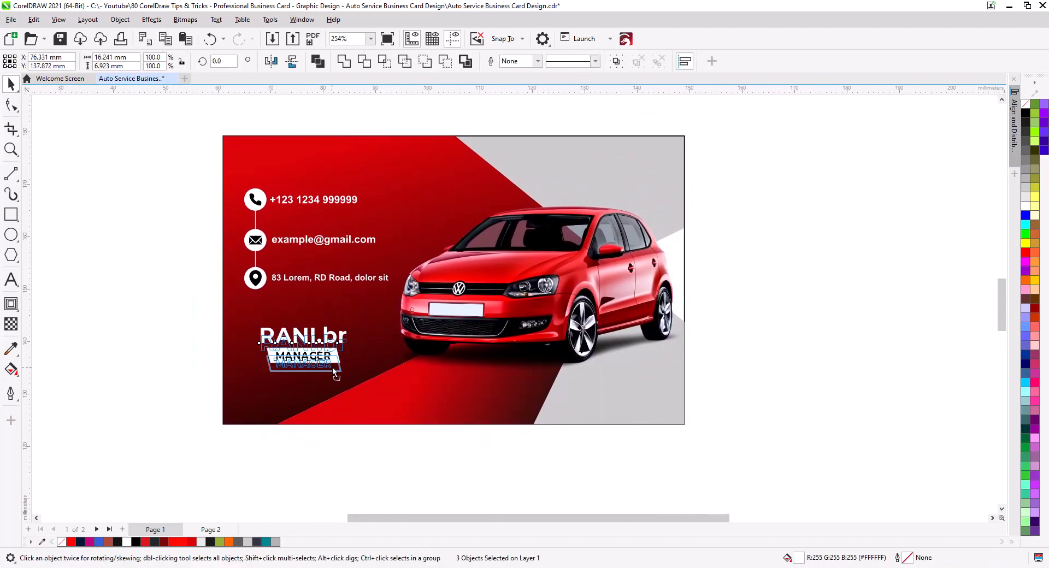
click(152, 350)
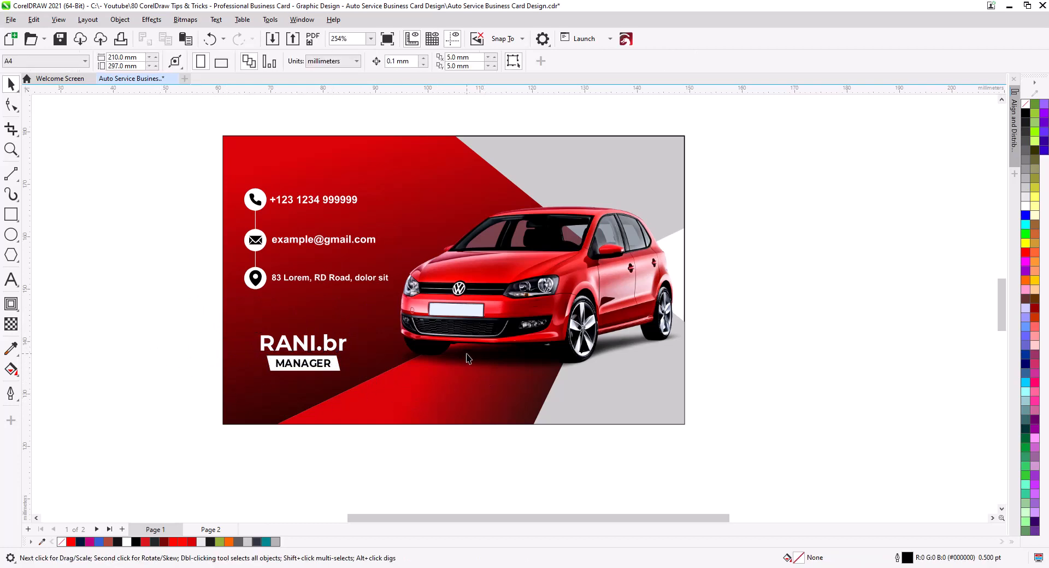
Step: Place a copy of the gear-and-wrench logo, about 7 × 8.2 mm, in the card's upper-right grey area
scroll(467, 355, down, 1)
drag(404, 364, 585, 341)
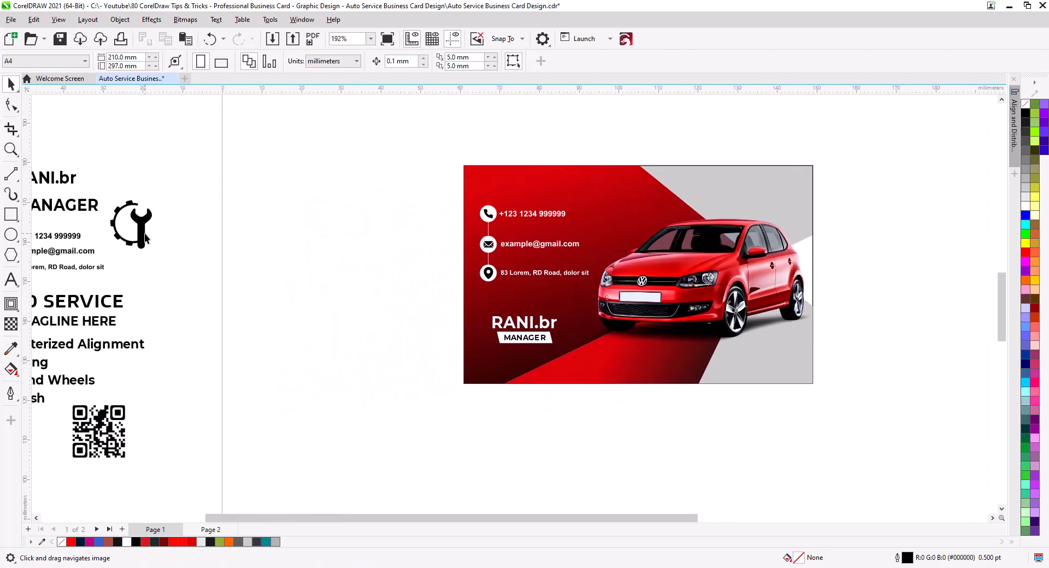
drag(145, 238, 793, 216)
click(807, 228)
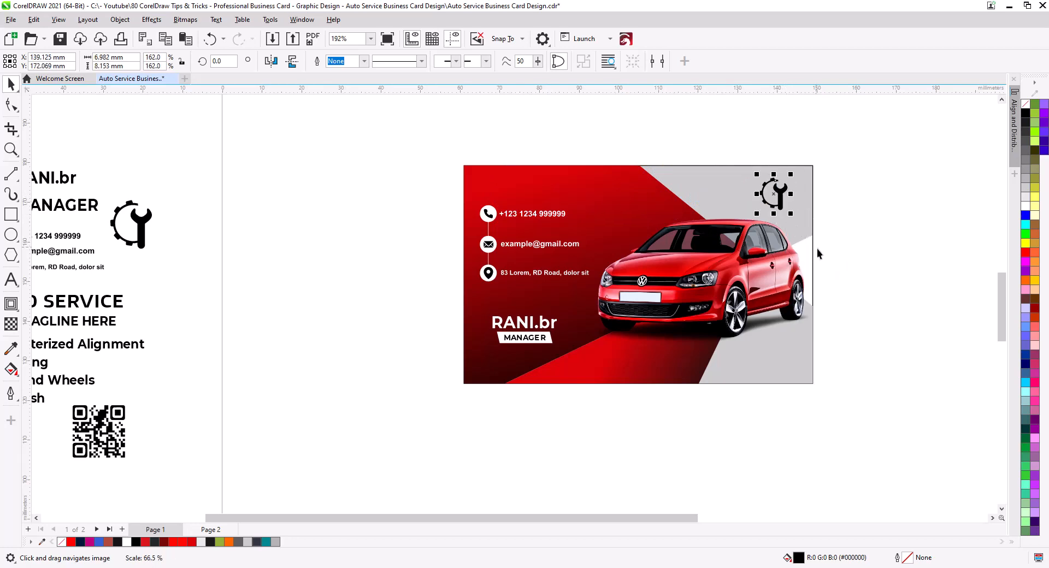
click(818, 246)
click(781, 206)
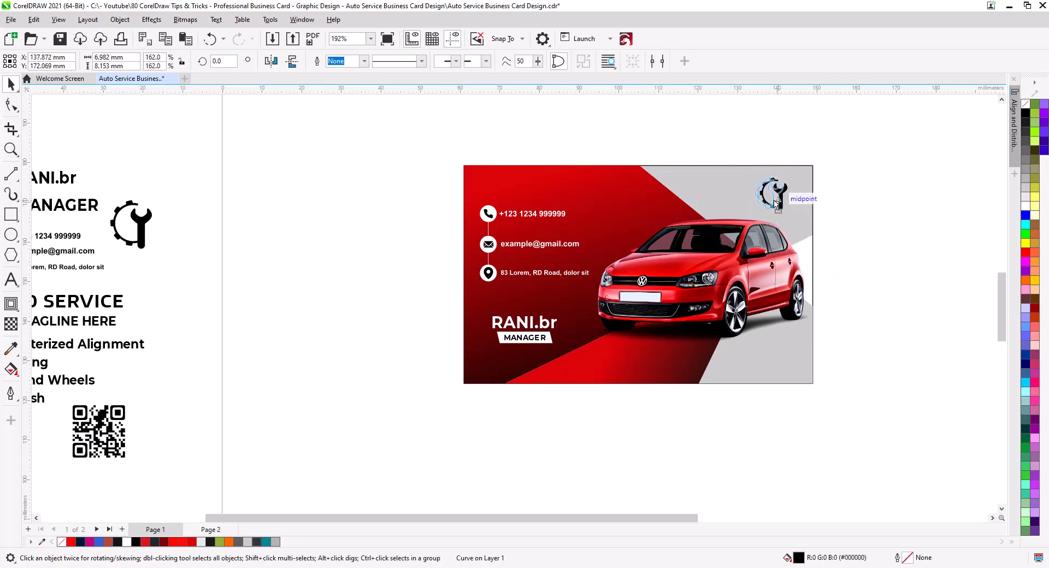
Step: Move the car image slightly downward on the card
click(274, 245)
drag(274, 246, 372, 262)
click(843, 305)
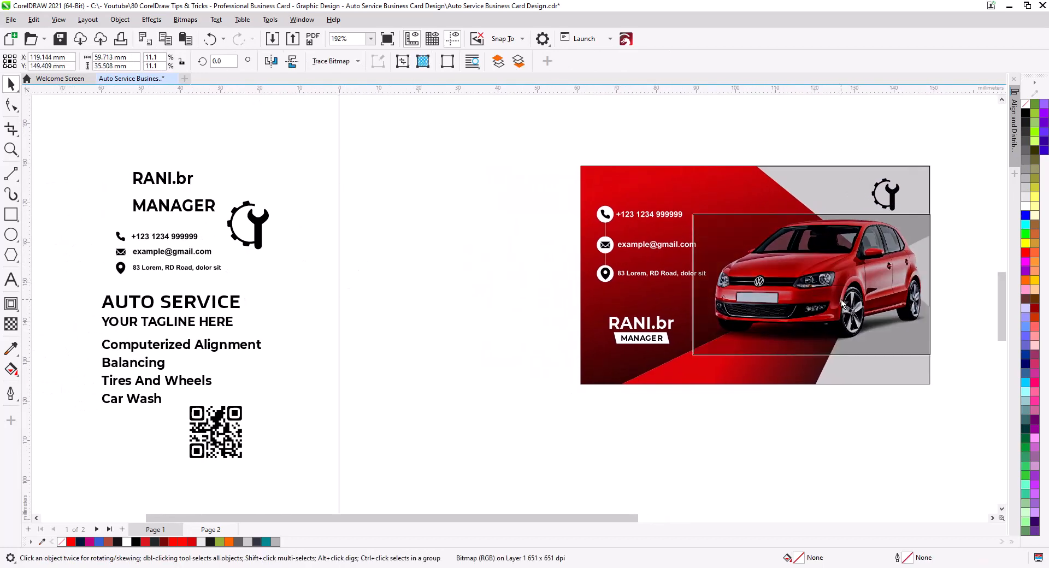
drag(843, 304, 821, 371)
click(745, 453)
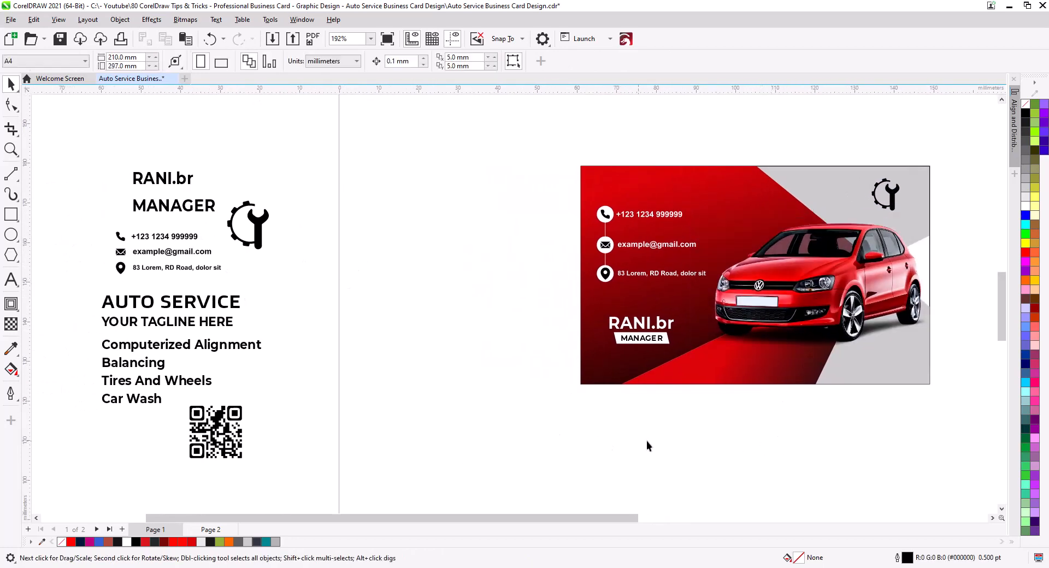
Step: Move the QR code into the card's lower-right grey area and scale it down to about 8.5 mm square
drag(707, 440, 631, 426)
scroll(514, 411, down, 2)
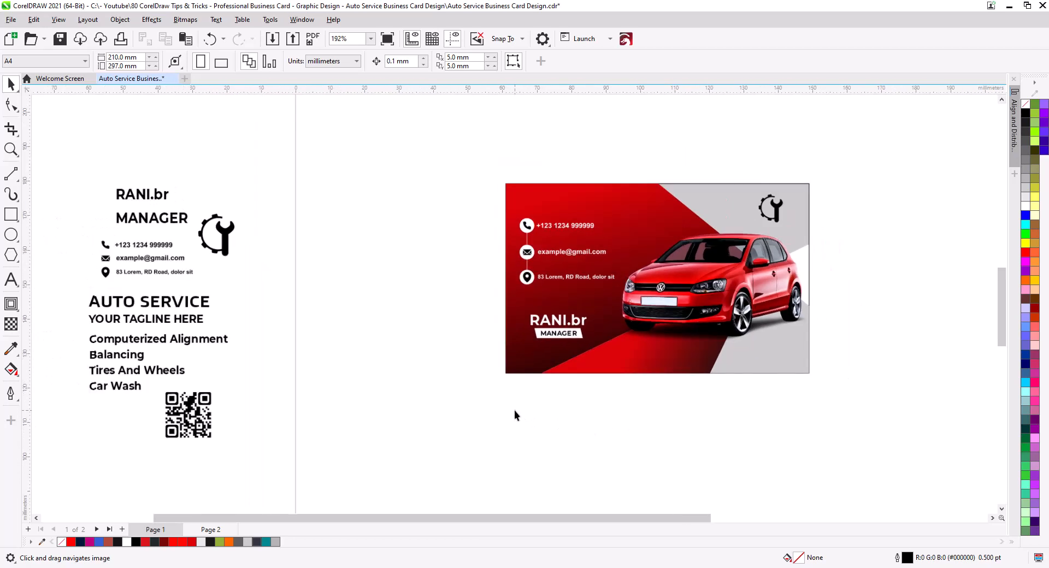
drag(231, 418, 758, 382)
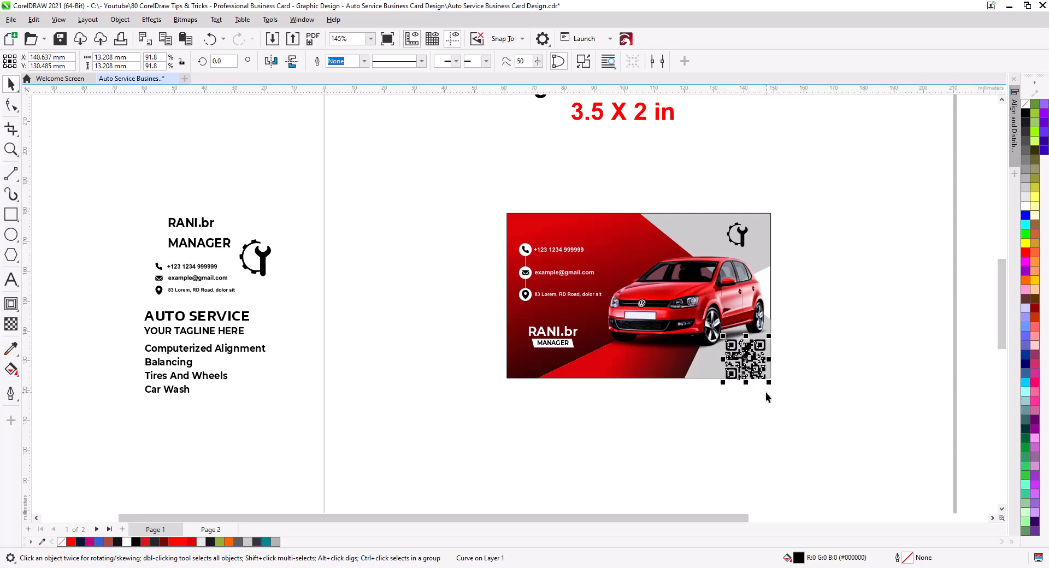
scroll(767, 393, up, 4)
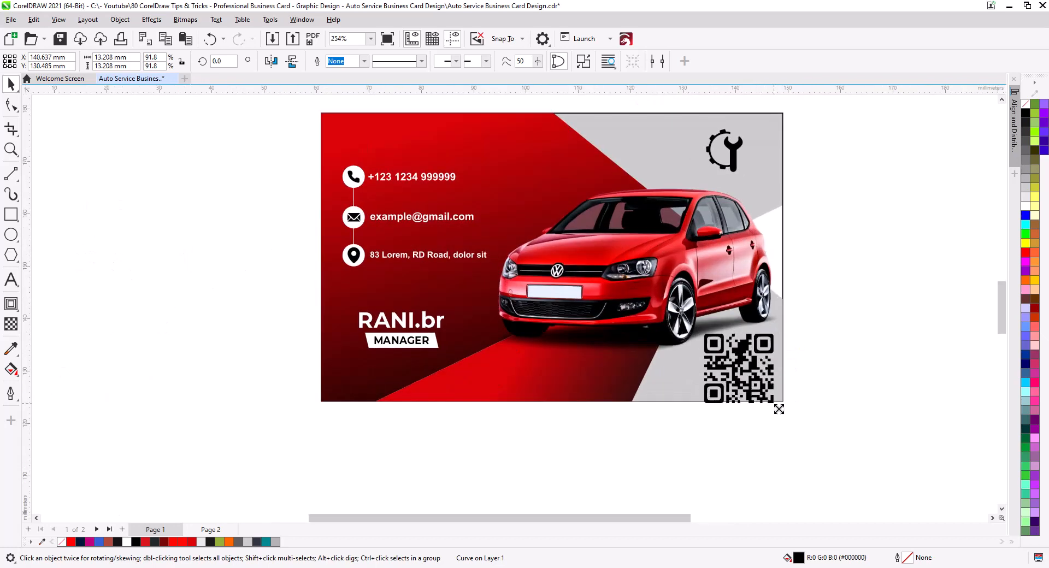
drag(775, 405, 757, 383)
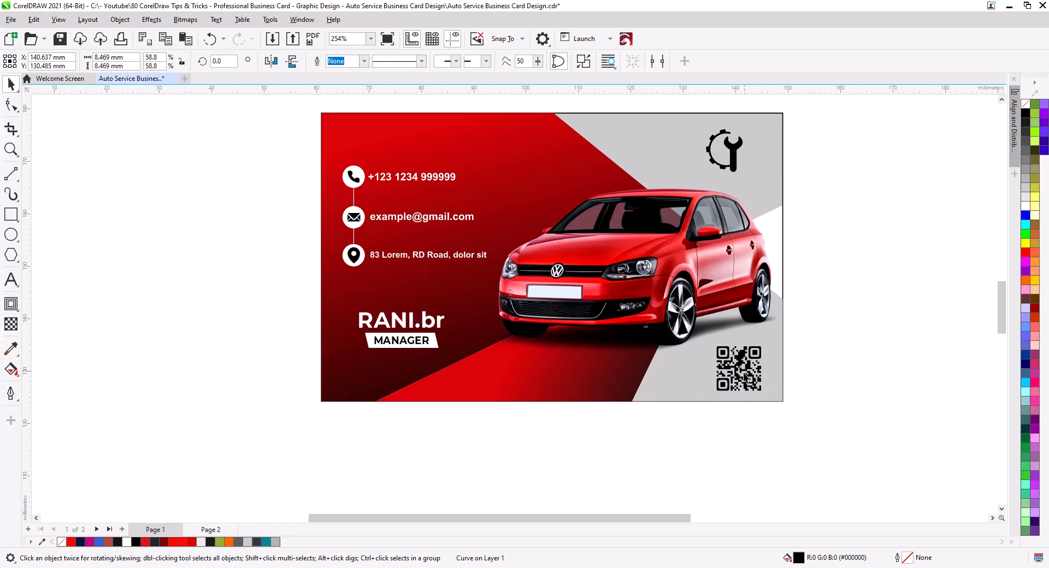
click(828, 378)
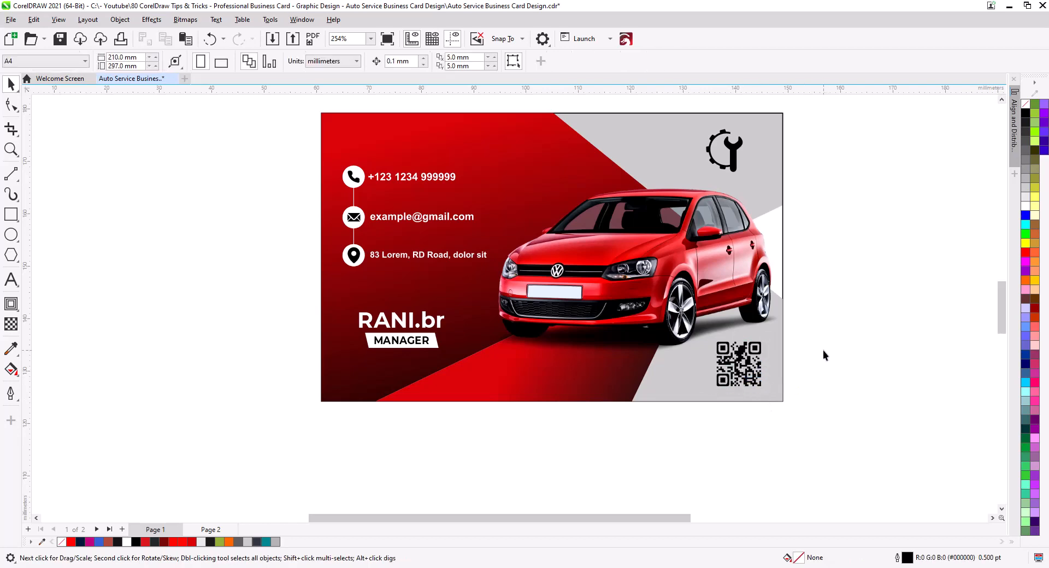
Step: Delete the gear-and-wrench logo copy from the card
scroll(823, 350, down, 2)
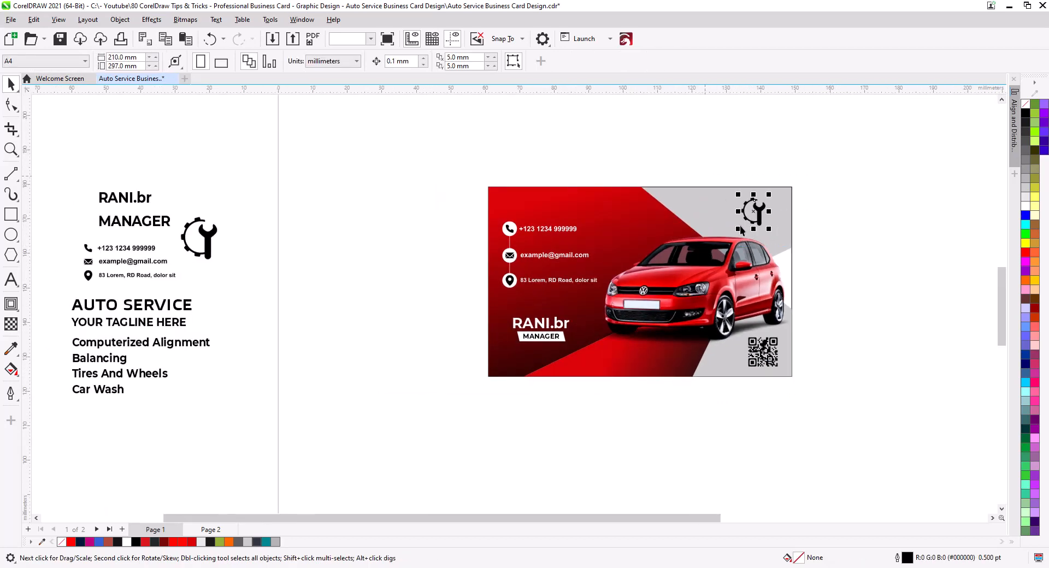
key(Delete)
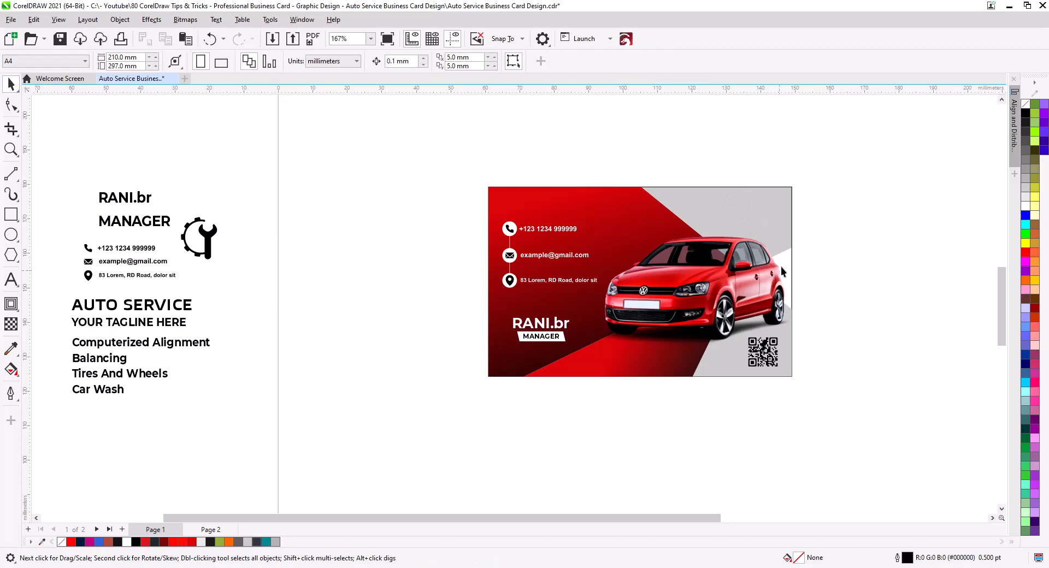
Step: Move the car image slightly upward, away from the QR code
click(736, 282)
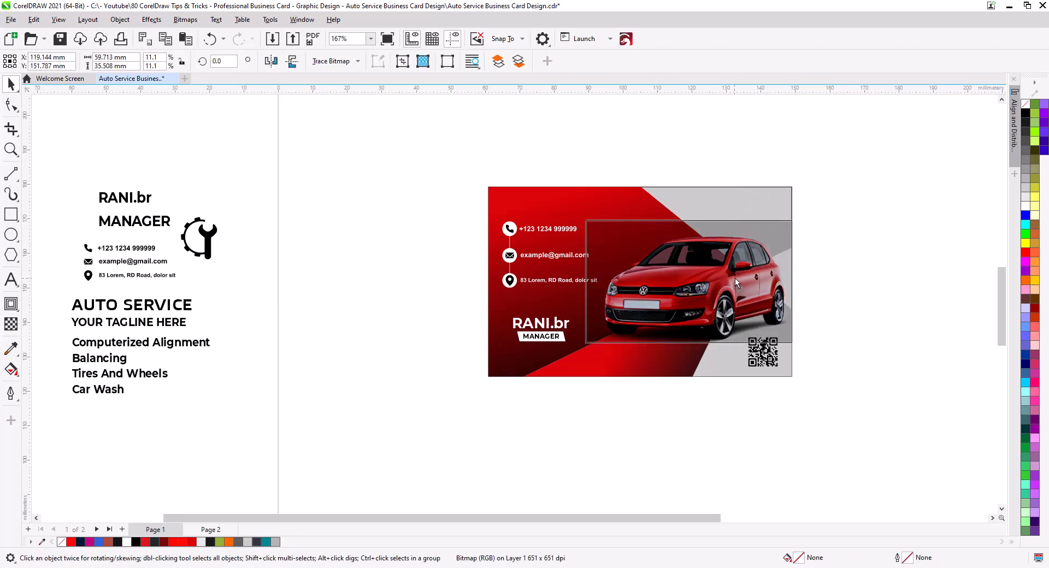
drag(735, 281, 734, 273)
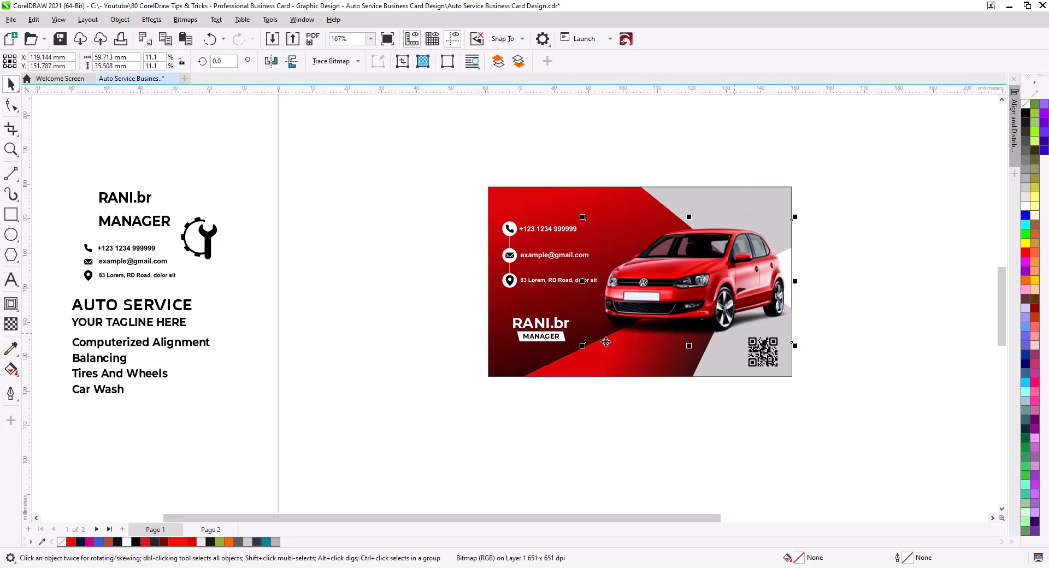
Step: Enlarge the car image slightly, extending it toward the card's lower left
click(686, 301)
click(637, 312)
drag(584, 349, 578, 353)
Step: Move the contact details and the name-and-title block slightly upward on the card's red area
click(435, 198)
drag(436, 198, 640, 299)
drag(552, 259, 552, 246)
click(411, 272)
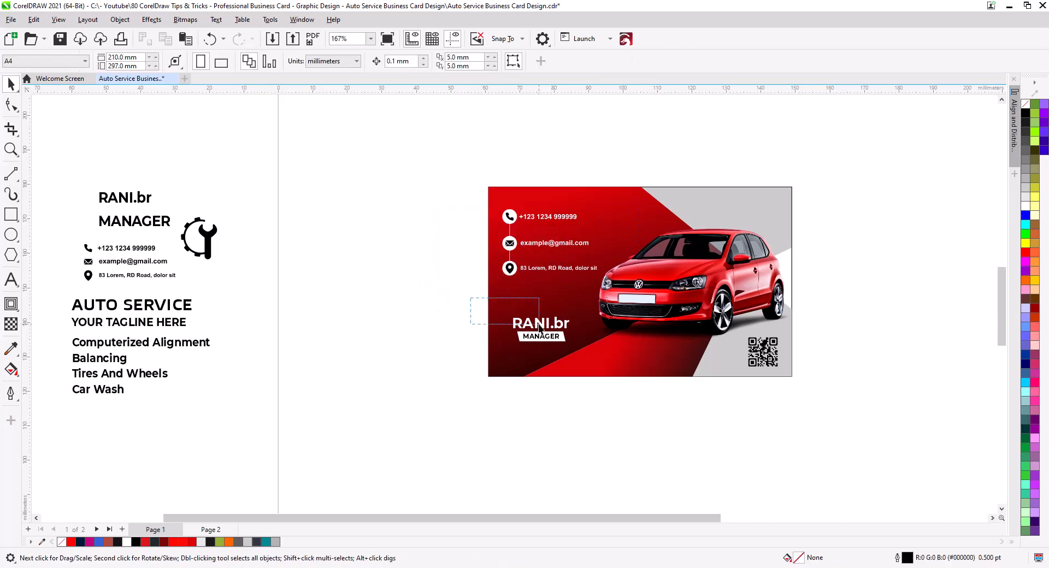
mouse_move(539, 325)
mouse_down()
mouse_move(595, 359)
mouse_move(549, 323)
mouse_up()
click(414, 301)
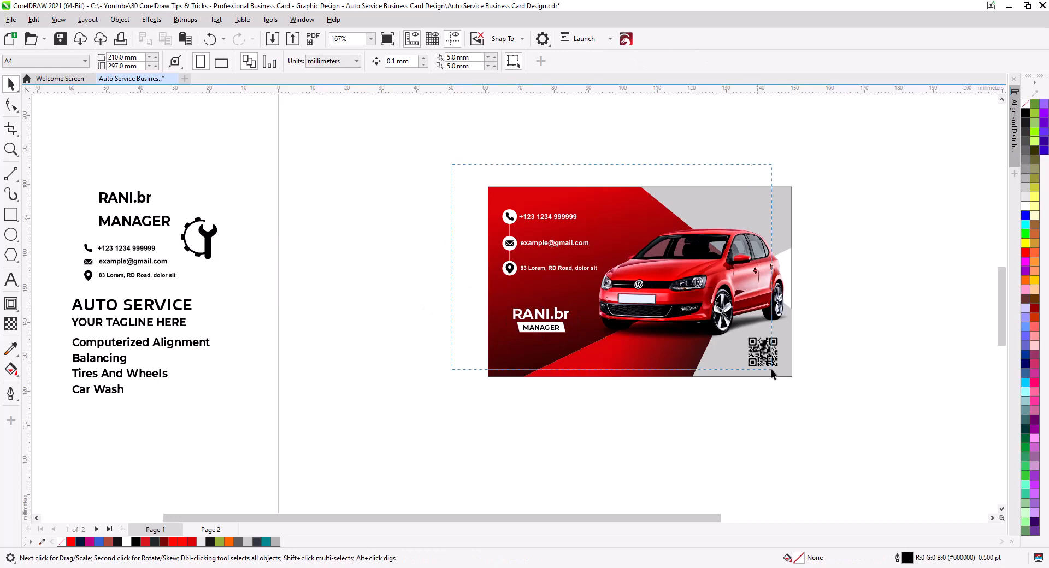
Step: Place a copy of the entire business card directly below the original on the page
drag(771, 369, 701, 306)
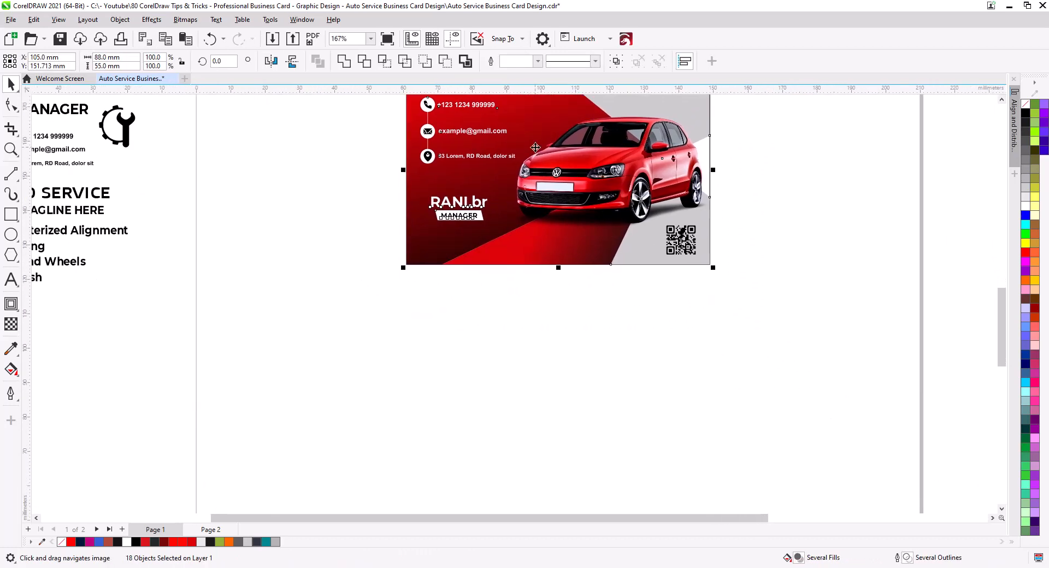
drag(536, 147, 524, 361)
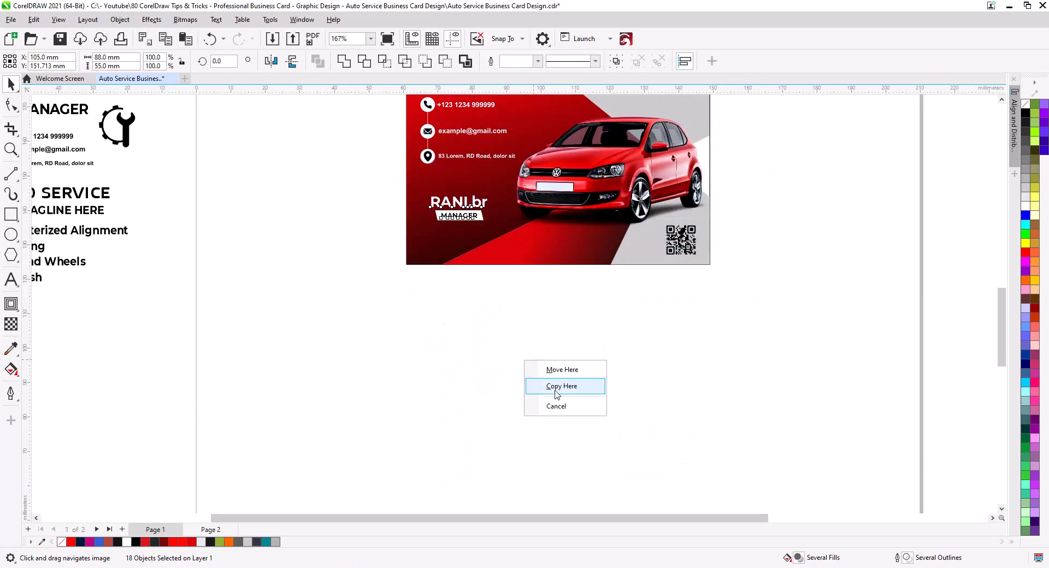
click(556, 386)
click(773, 401)
Step: Delete the contact details, the name-and-title block and the QR code from the lower card
drag(373, 366, 373, 334)
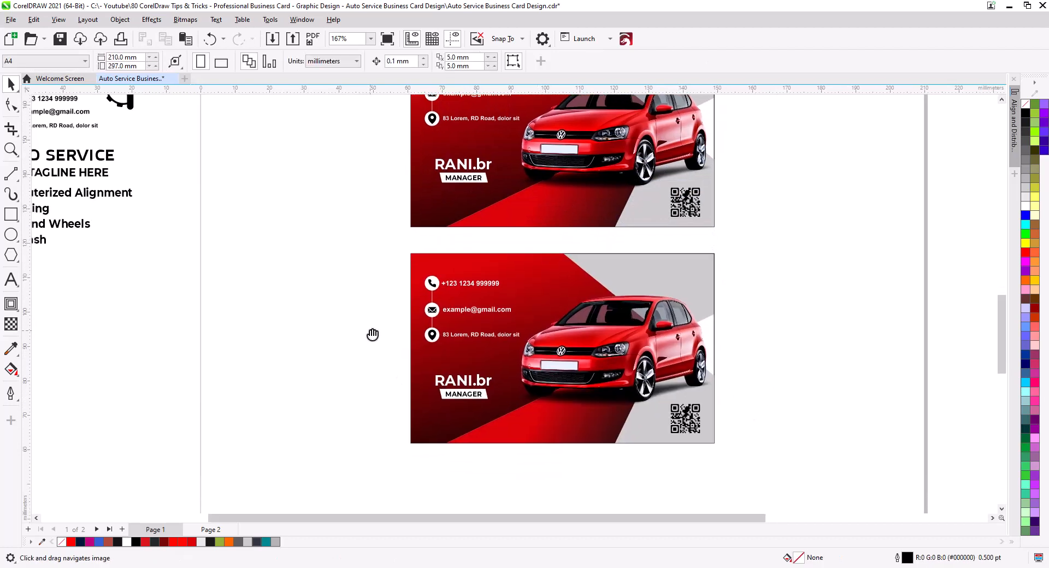
drag(384, 268, 541, 358)
key(Delete)
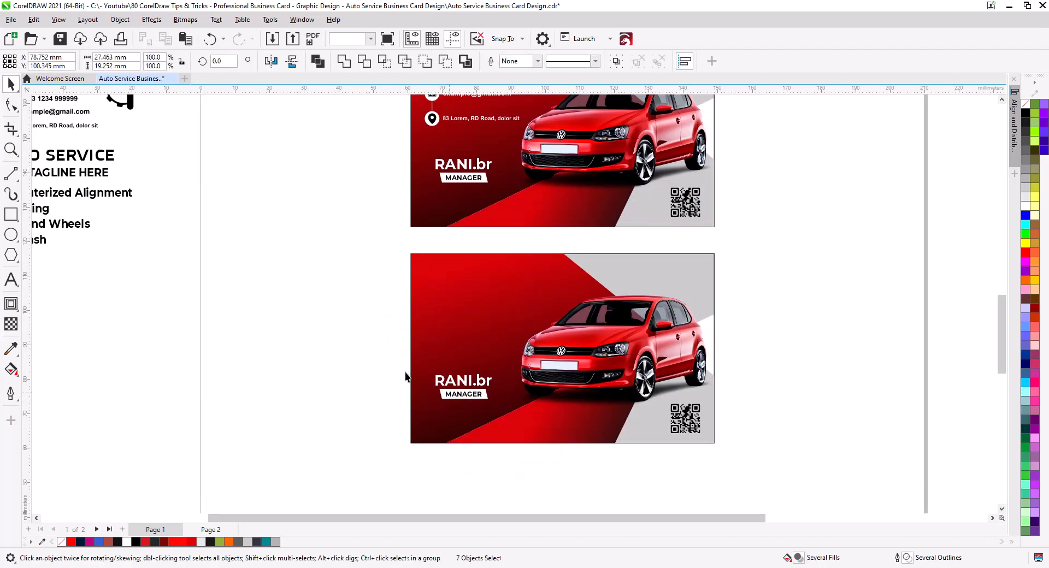
mouse_move(411, 355)
mouse_down()
mouse_move(494, 428)
mouse_move(500, 421)
mouse_up()
drag(384, 345, 509, 416)
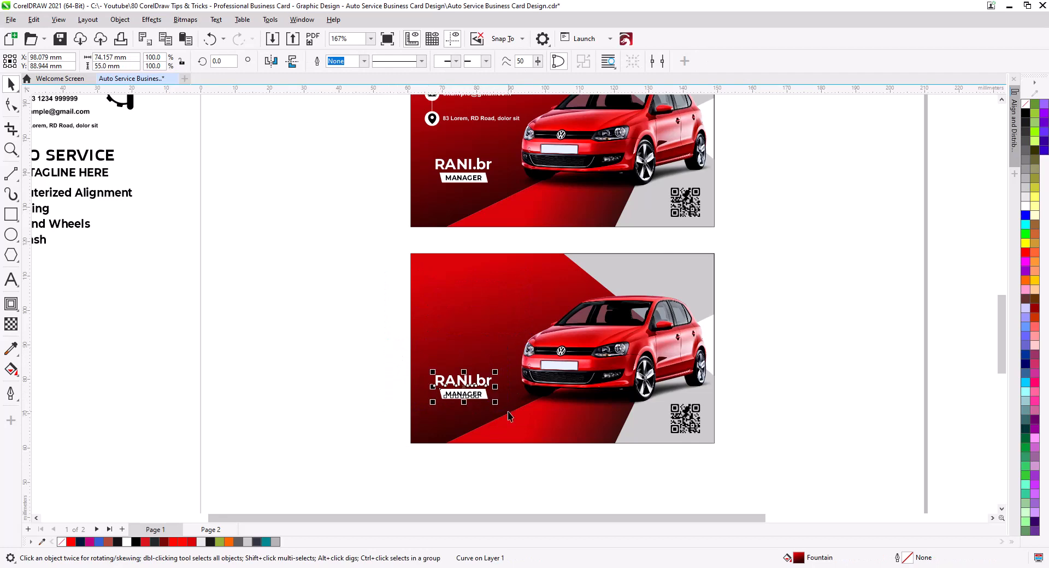
key(Delete)
click(682, 421)
key(Delete)
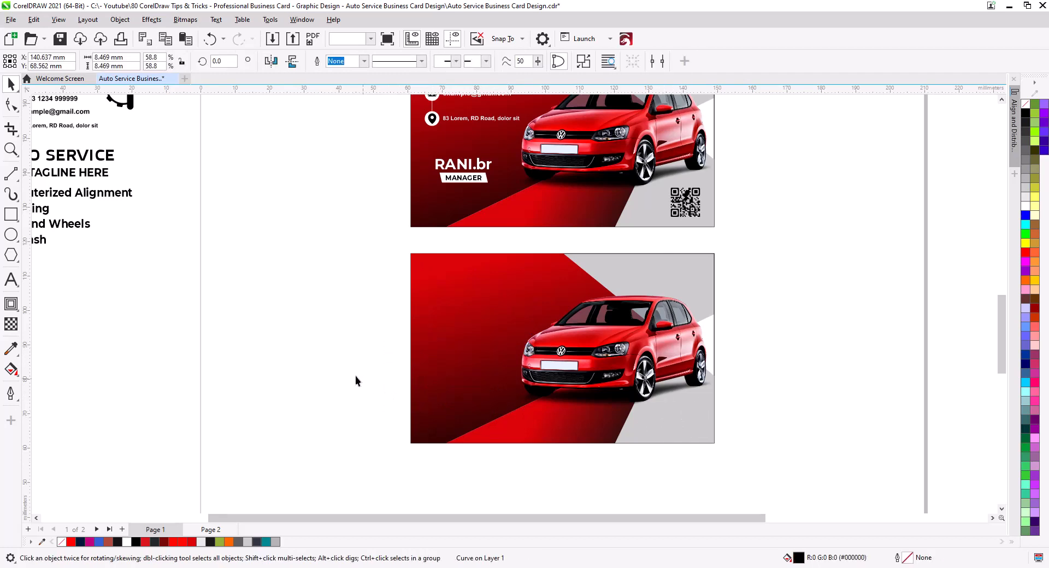
Step: Move the AUTO SERVICE, tagline and services texts close to the cards, and the gear-and-wrench logo into the lower card's upper-left corner
drag(225, 296, 340, 362)
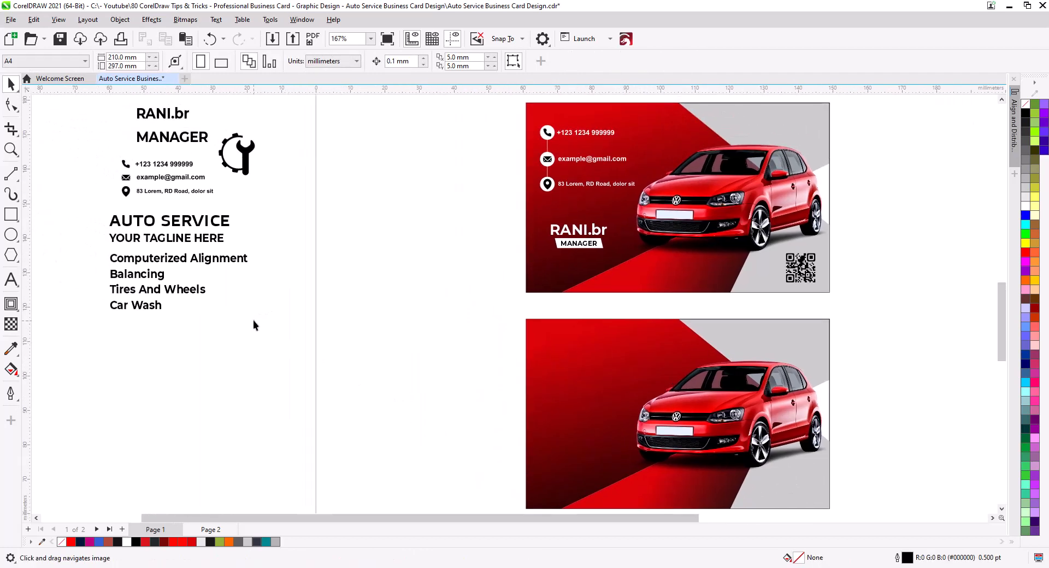
drag(103, 200, 274, 319)
drag(207, 224, 460, 304)
drag(253, 164, 566, 343)
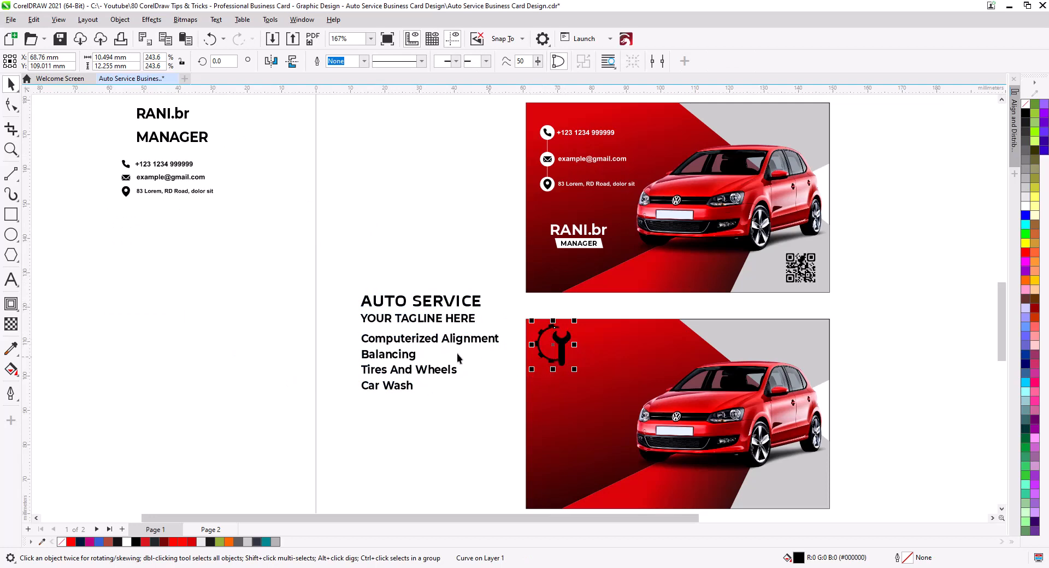
Step: Move the AUTO SERVICE heading, tagline and services list down about 13 mm, beside the lower card
drag(323, 264, 506, 414)
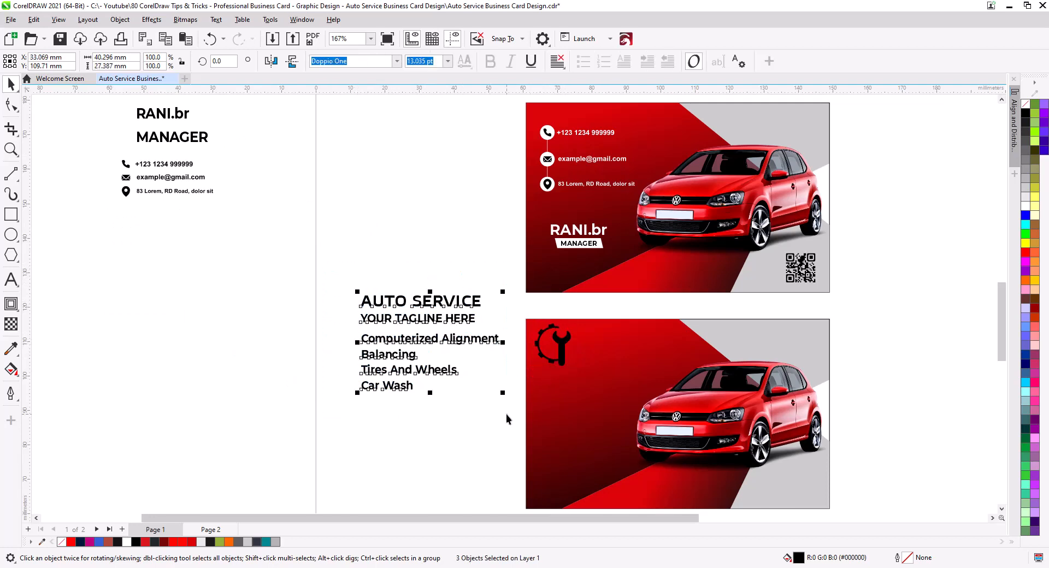
scroll(578, 386, up, 1)
drag(597, 412, 481, 281)
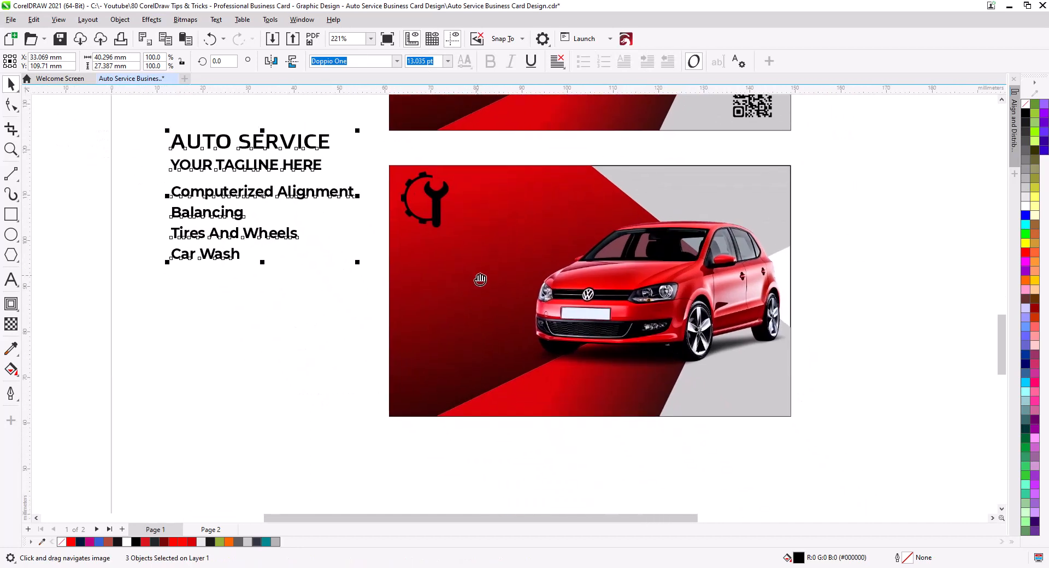
click(171, 122)
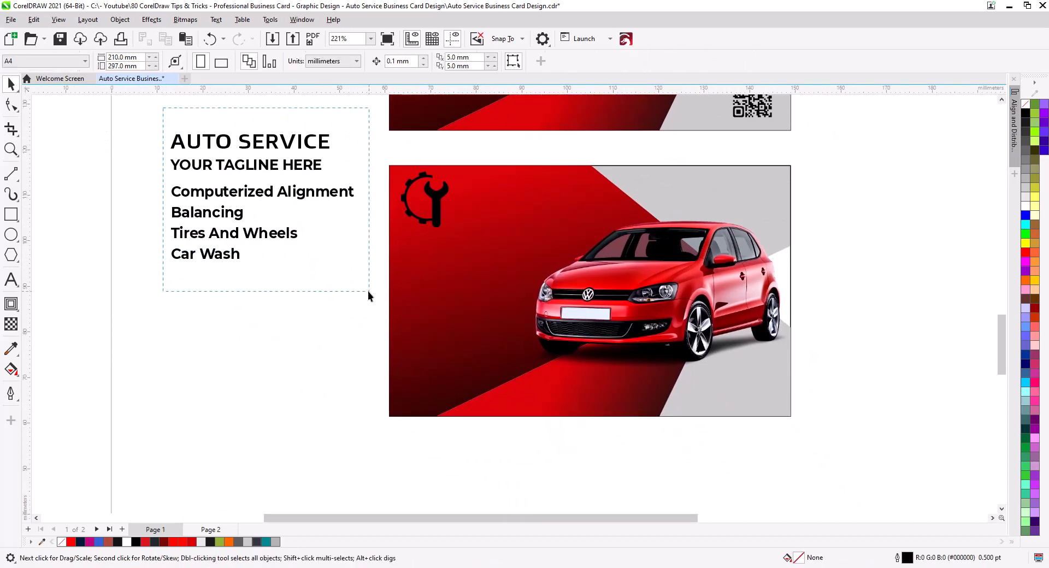
drag(368, 290, 369, 291)
drag(268, 194, 274, 253)
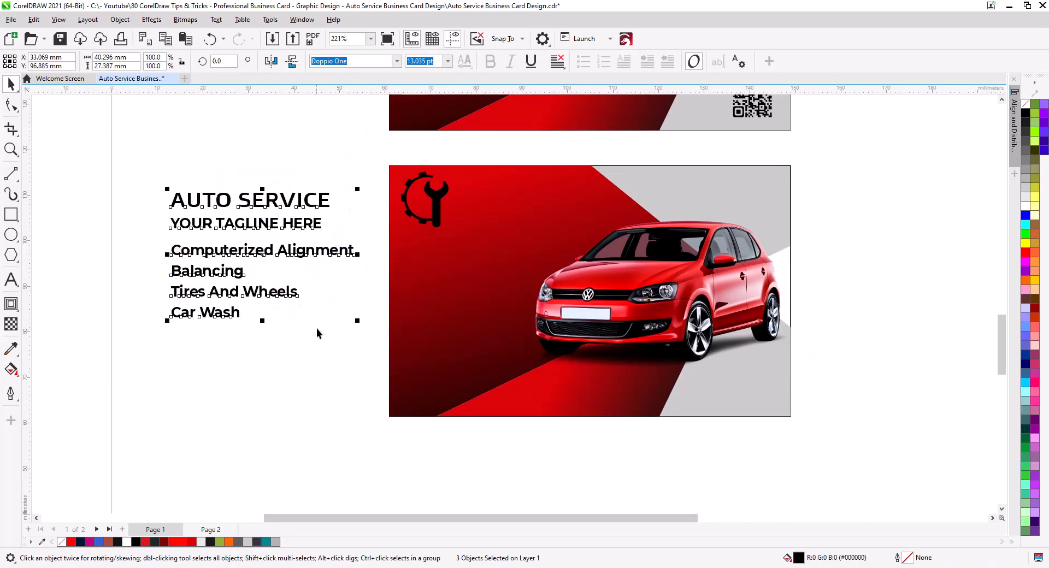
Step: Scale the gear-and-wrench logo on the lower card down to about 6.4 by 7.5 mm
scroll(436, 217, up, 2)
click(436, 221)
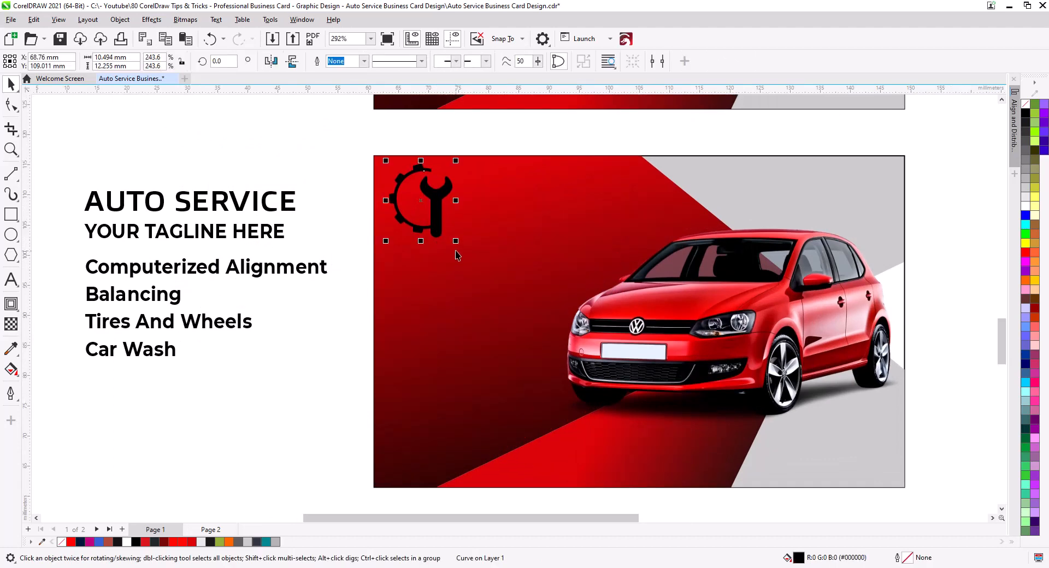
drag(456, 241, 440, 212)
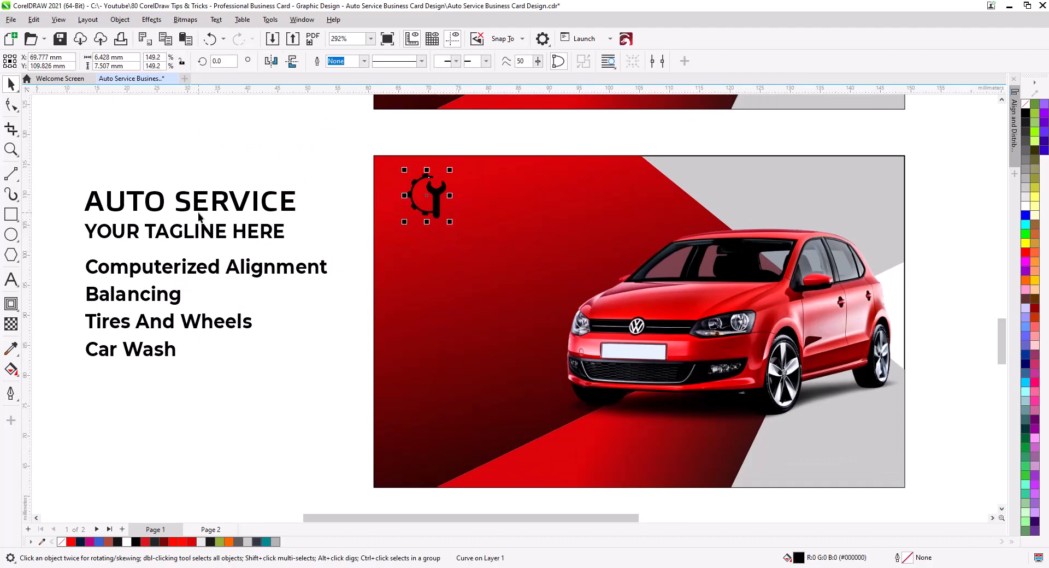
Step: Draw a rectangle about 9.8 by 11.9 mm around the logo, starting at the lower card's top edge
click(11, 216)
drag(392, 156, 452, 228)
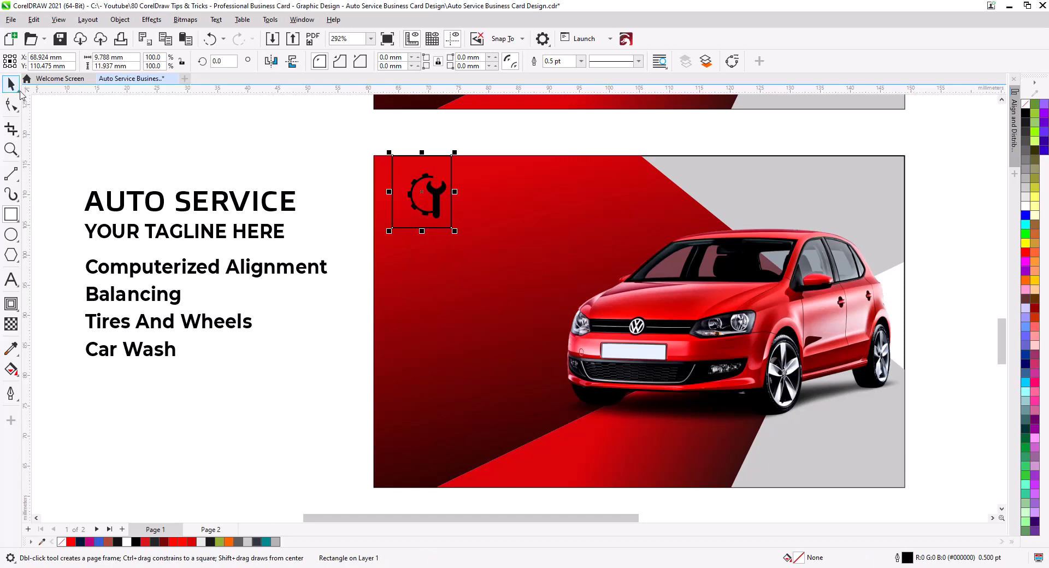
click(11, 85)
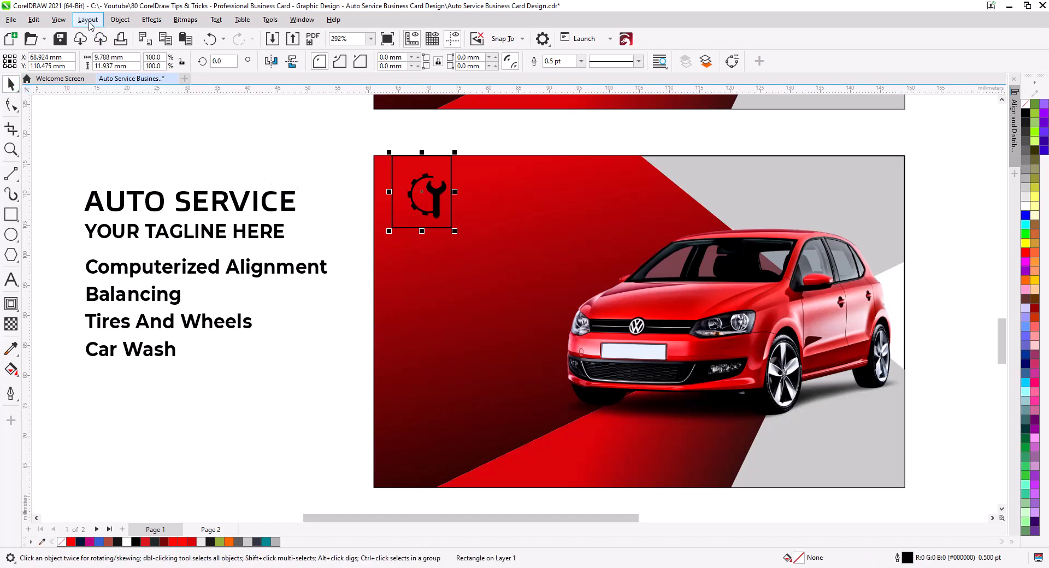
Step: Convert the rectangle around the logo to an editable curve with a node midway along its bottom edge
click(120, 19)
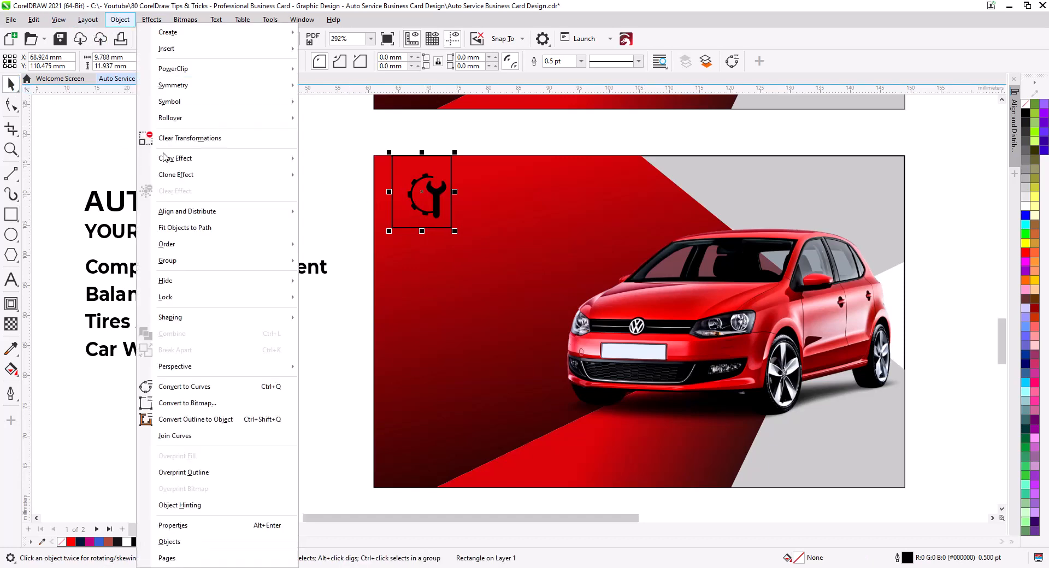
mouse_move(213, 322)
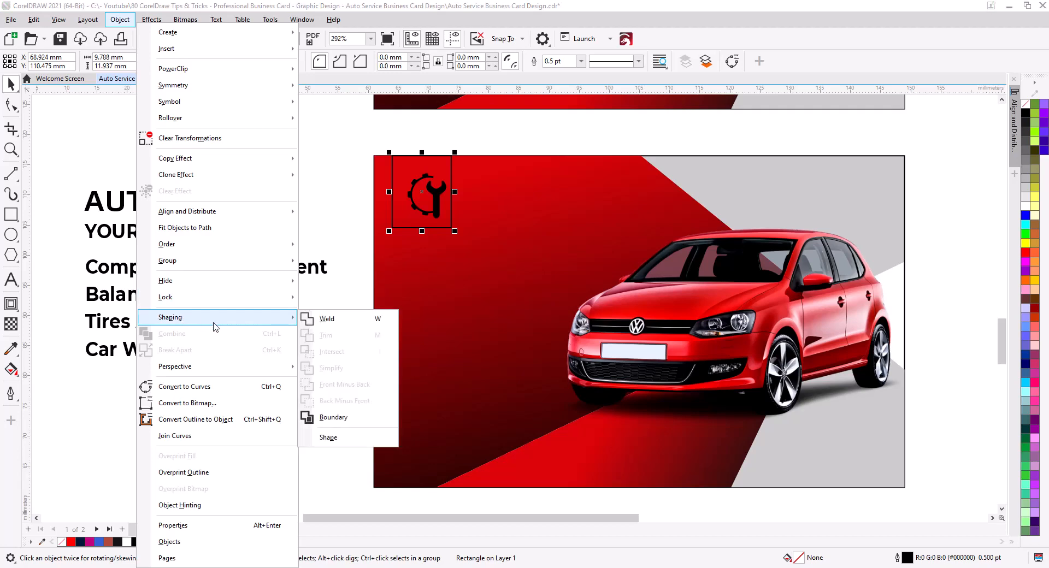
click(336, 321)
key(ctrl+q)
key(F10)
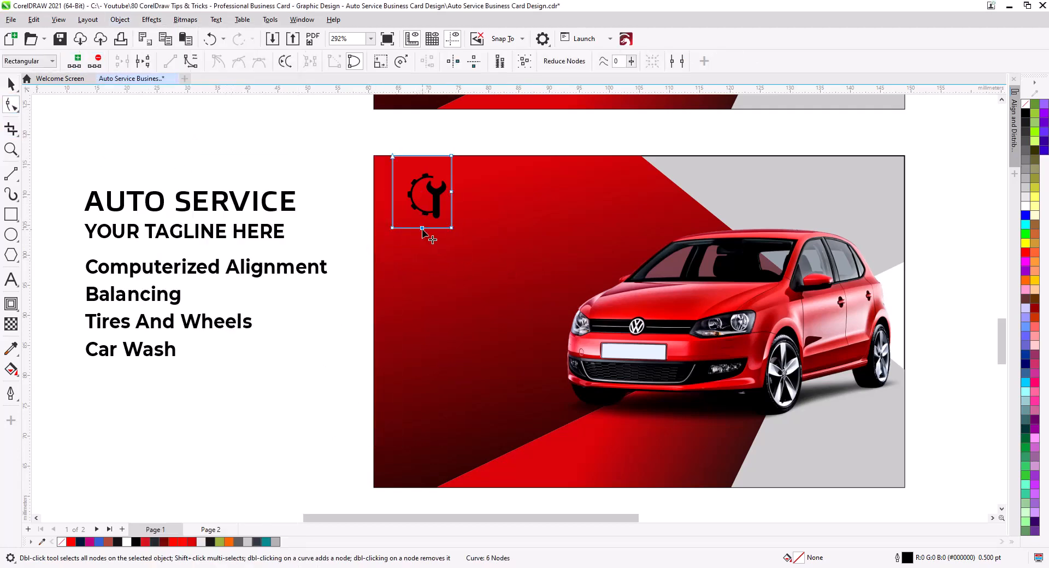
Step: Shape the rectangle into a notched banner: raise its bottom middle node, lower the bottom nodes about 1.9 mm and remove the extra right-edge node
drag(422, 228, 423, 202)
drag(474, 250, 386, 198)
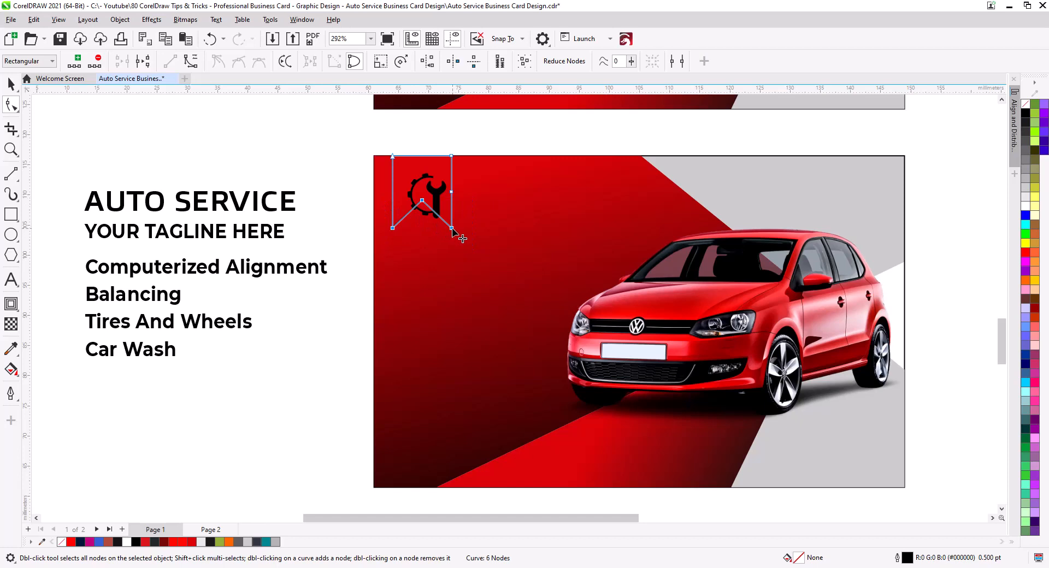
drag(452, 229, 452, 241)
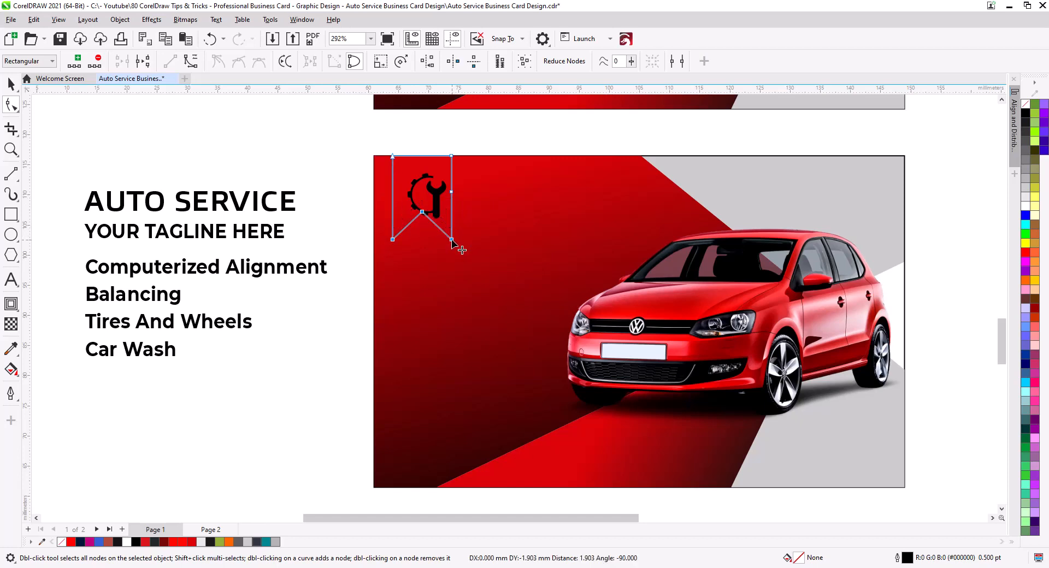
double_click(452, 192)
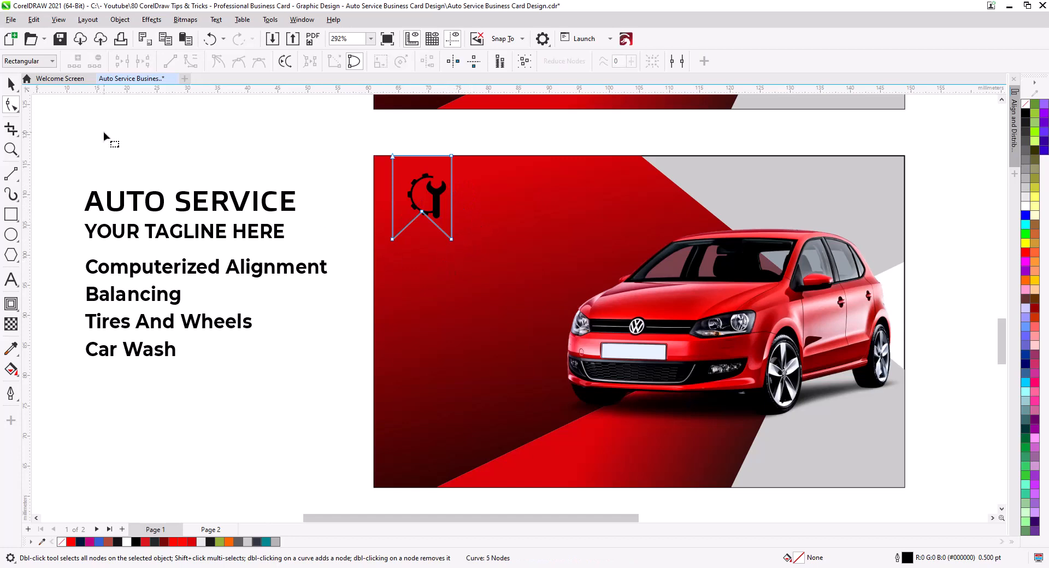
click(11, 83)
key(Escape)
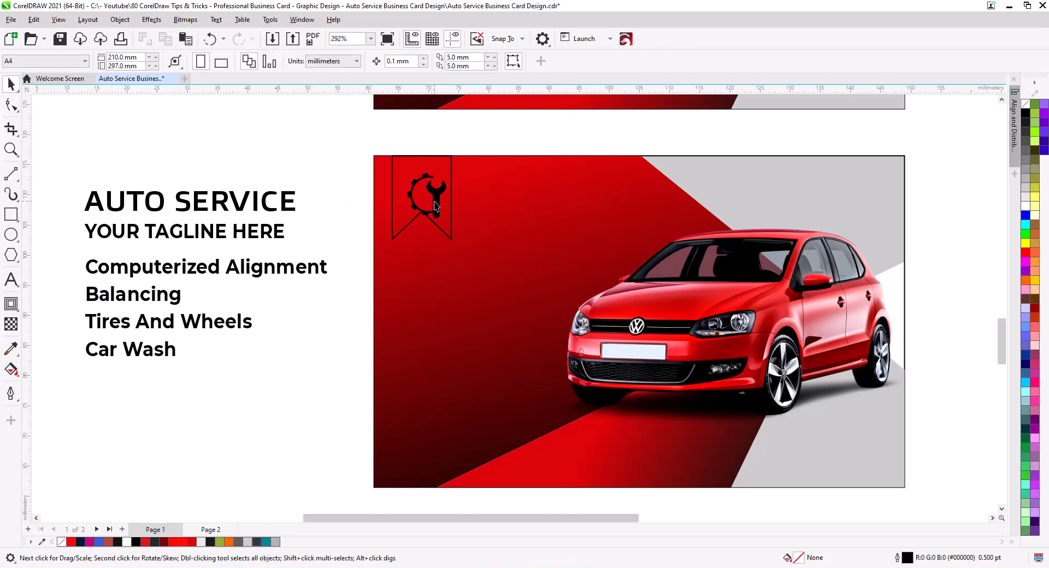
Step: Move the gear-and-wrench logo slightly up and left inside the banner
click(435, 206)
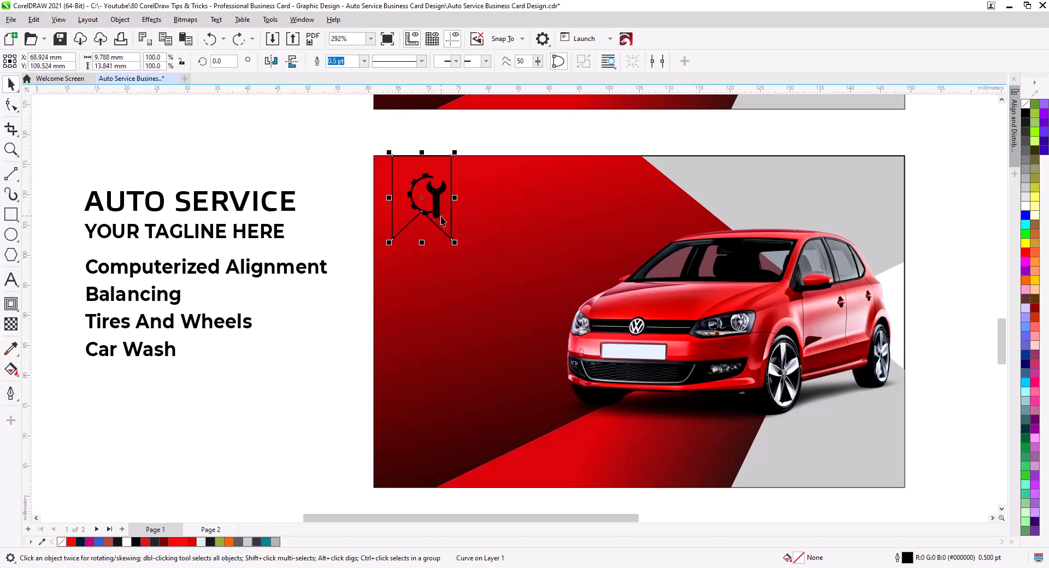
click(437, 218)
drag(435, 217, 436, 201)
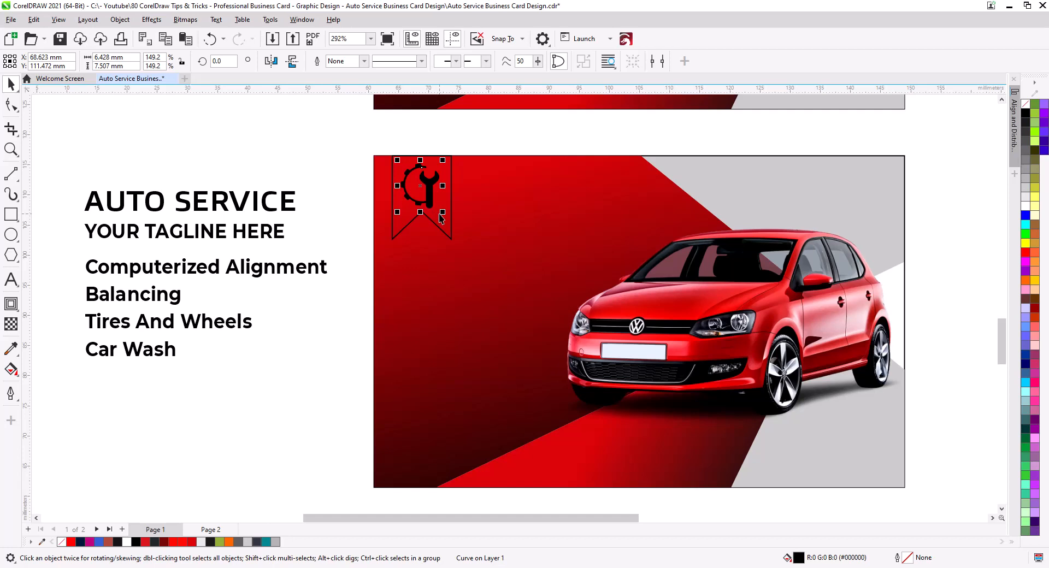
Step: Fill the banner white with no outline, and shift it together with the logo about 1.2 mm to the right
click(441, 232)
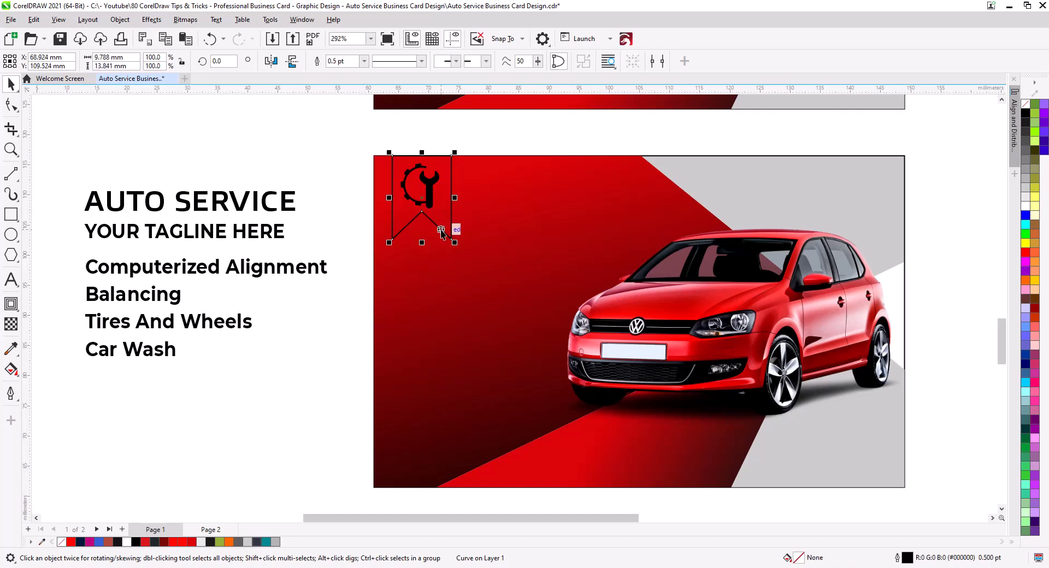
click(1026, 206)
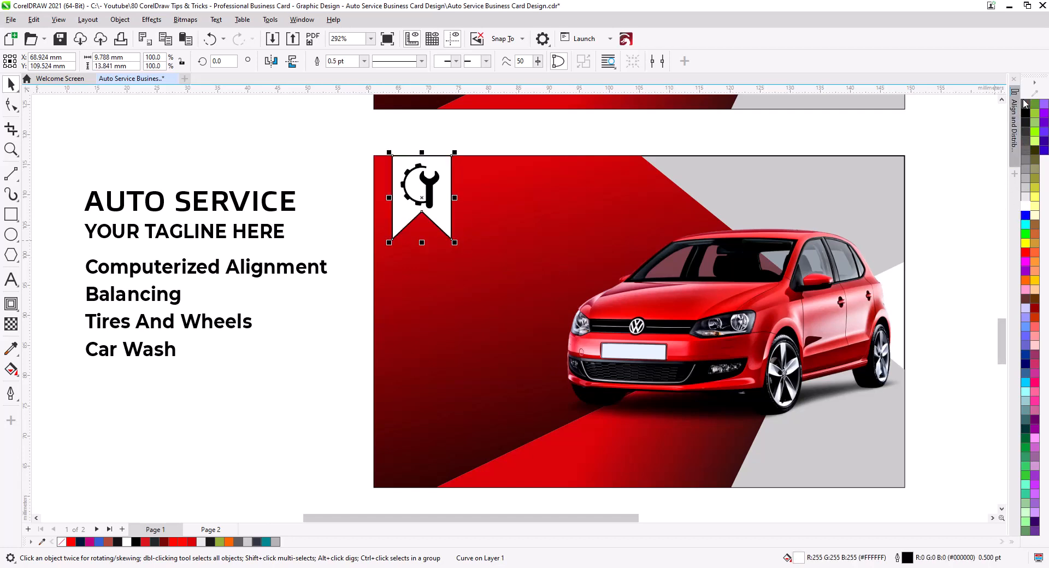
click(383, 143)
drag(395, 153, 455, 223)
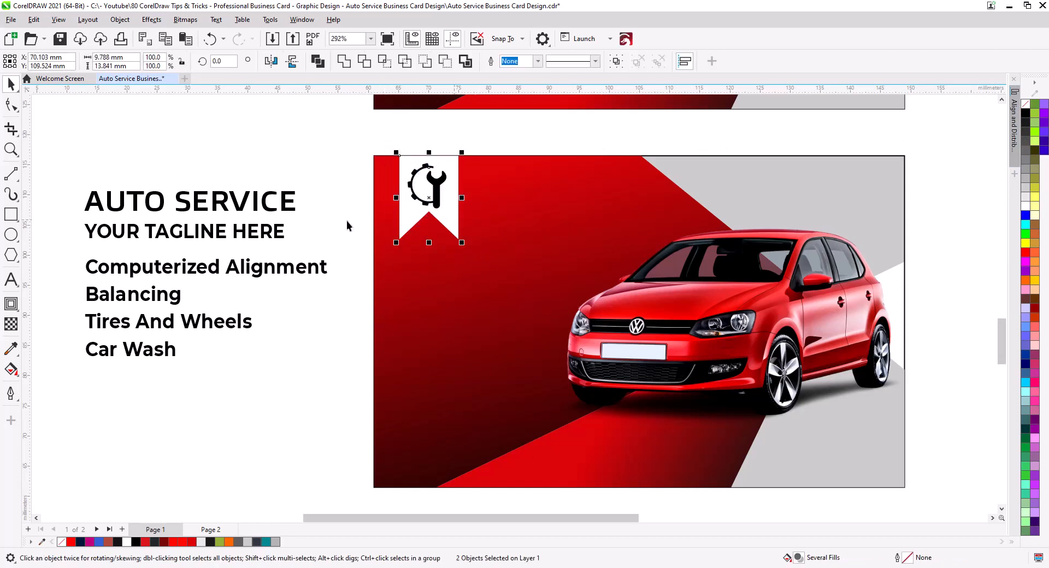
click(298, 170)
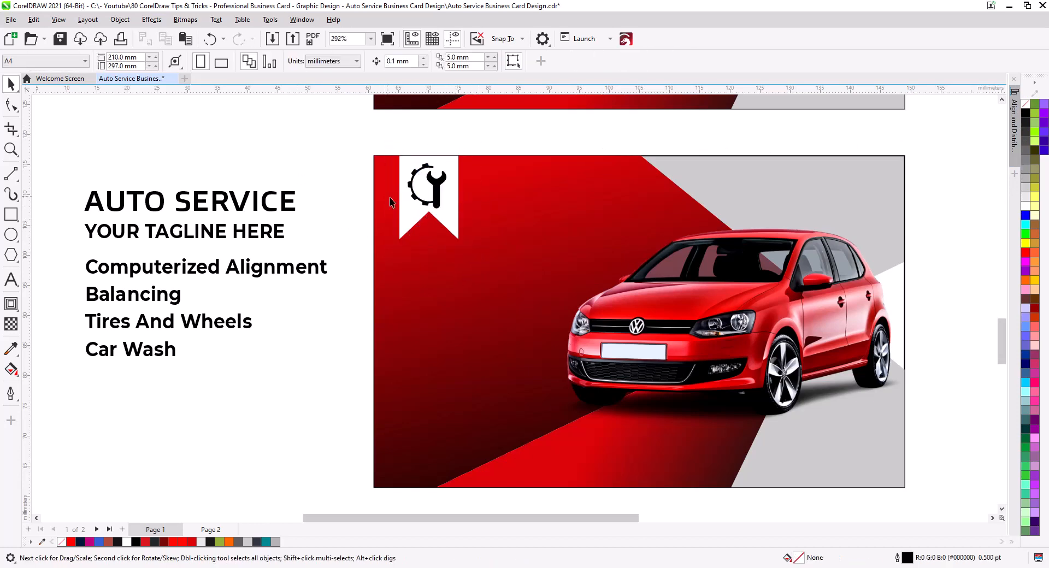
Step: Widen the banner to about 11 mm and lower its notch point about 1.3 mm to make the notch shallower
click(451, 219)
drag(462, 198, 433, 219)
click(12, 105)
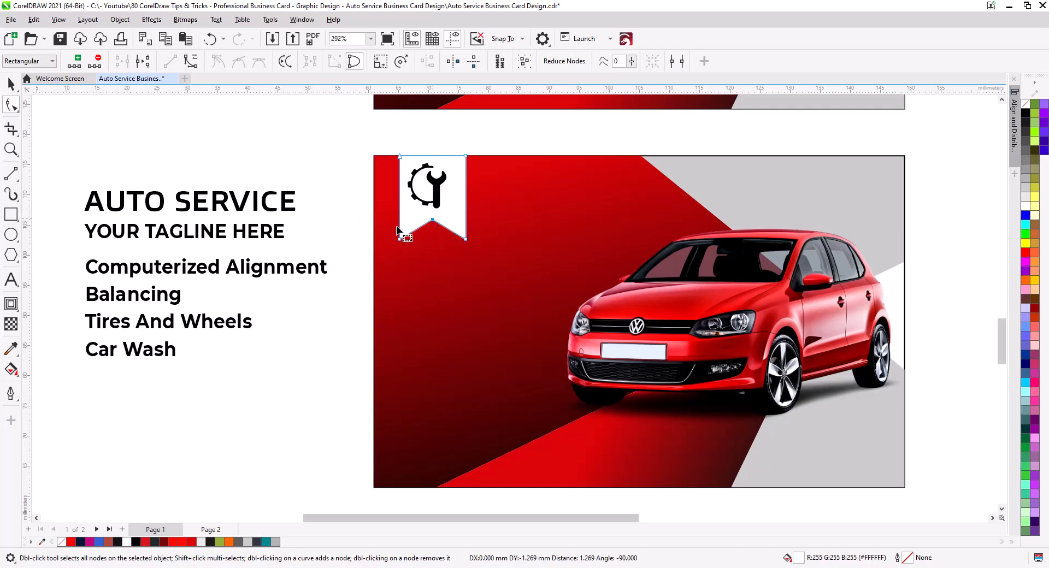
click(12, 85)
Step: Enlarge the logo to about 7.5 by 8.7 mm and centre it horizontally on the white banner
click(438, 187)
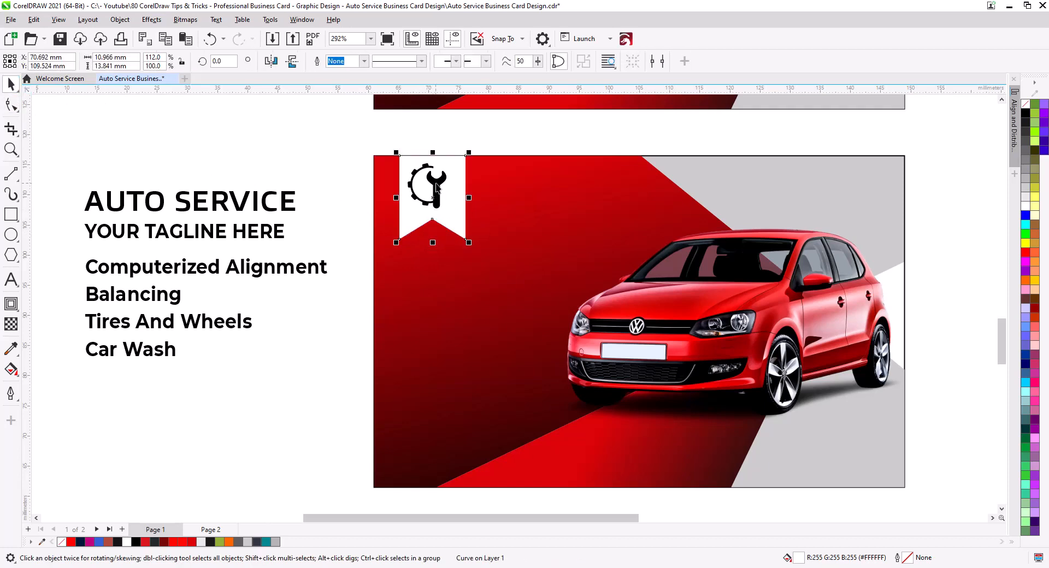
drag(453, 215, 460, 222)
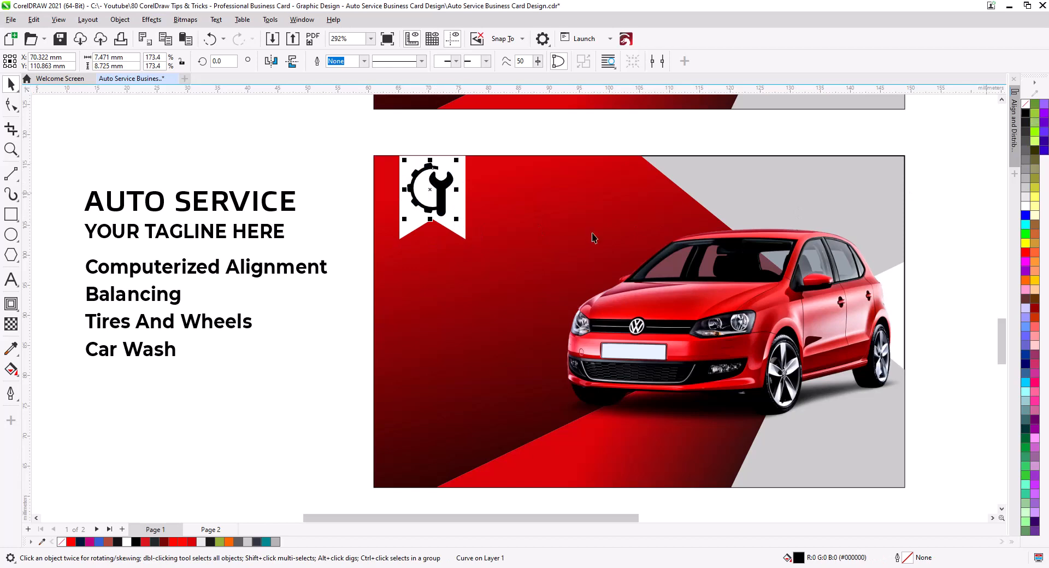
shift+click(459, 234)
key(c)
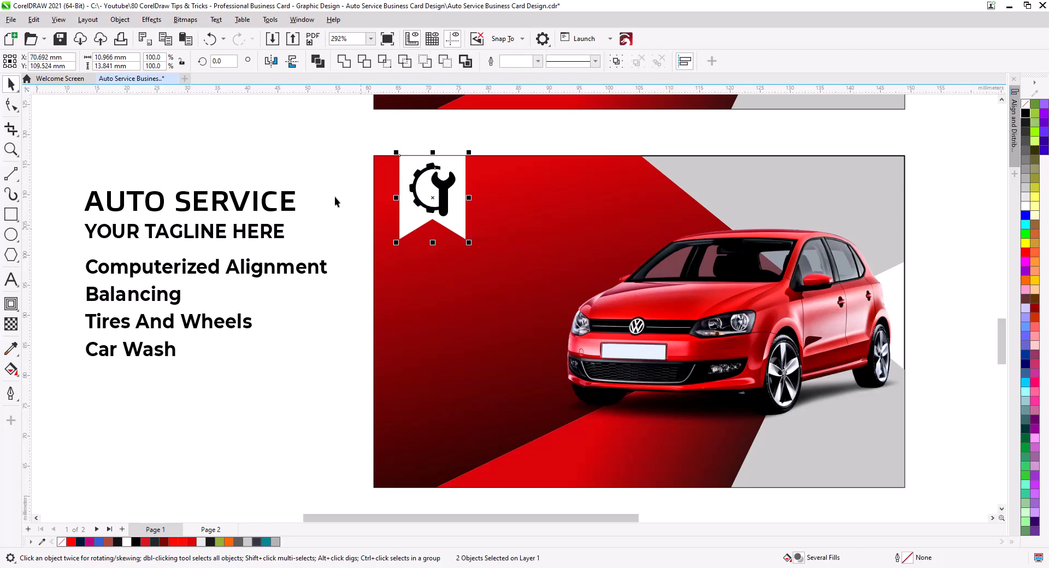
Step: Place the company name and tagline on the card beside the logo banner and scale them down together to about 29.4 mm wide
click(336, 199)
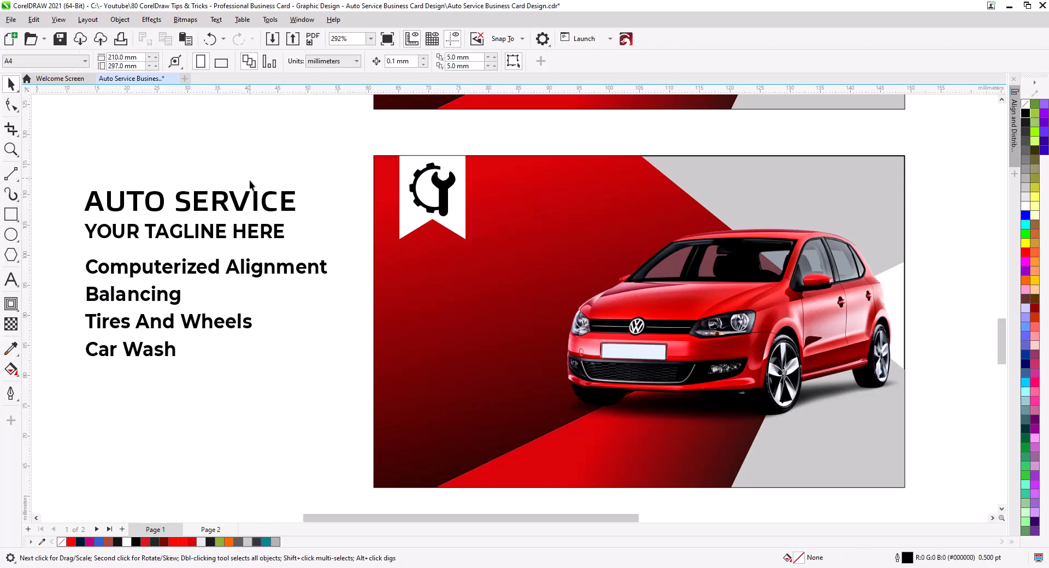
click(240, 205)
shift+click(243, 238)
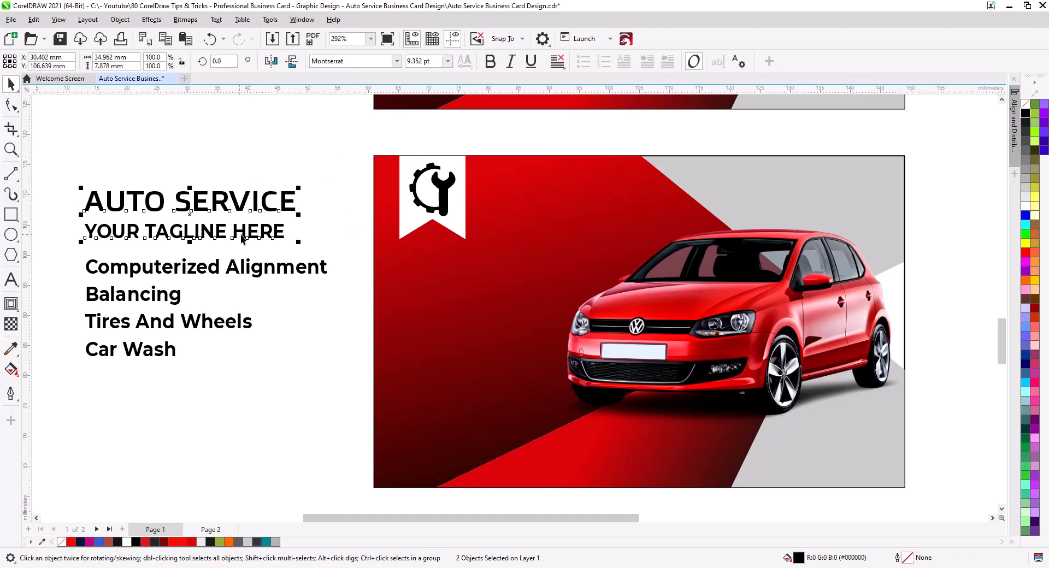
shift+click(217, 235)
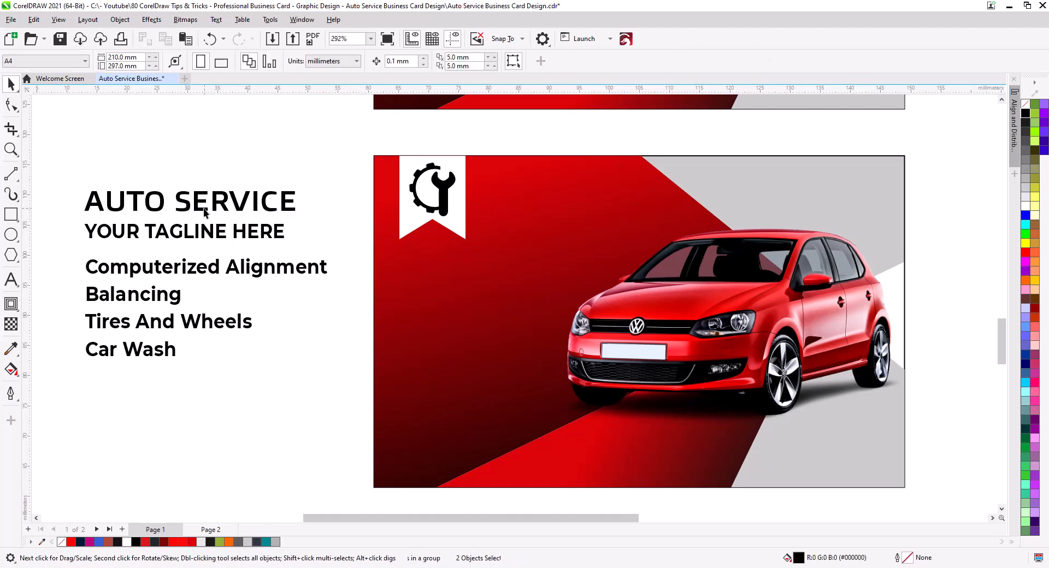
shift+click(217, 235)
drag(190, 210, 585, 190)
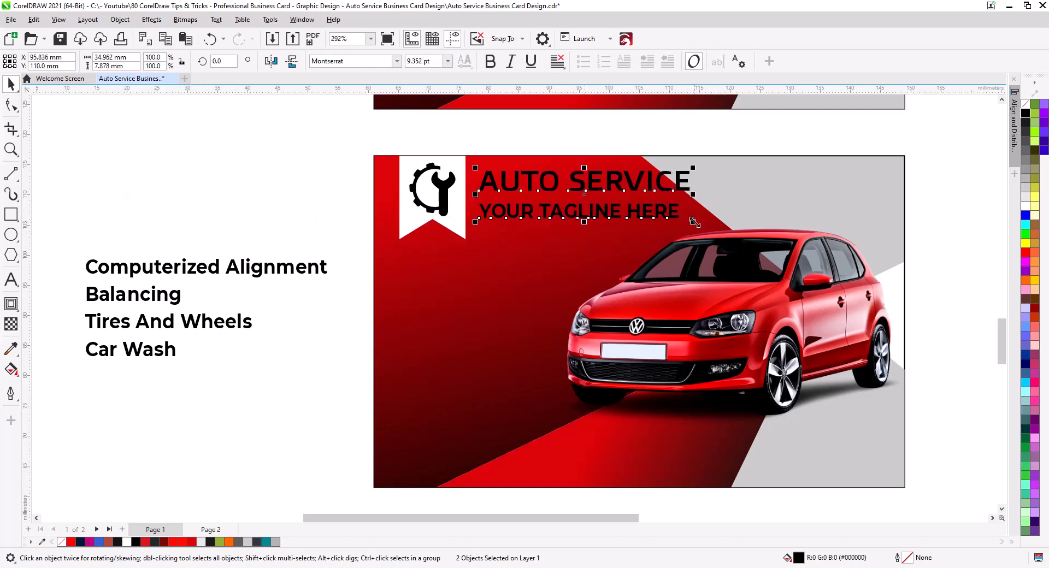
drag(692, 223, 660, 215)
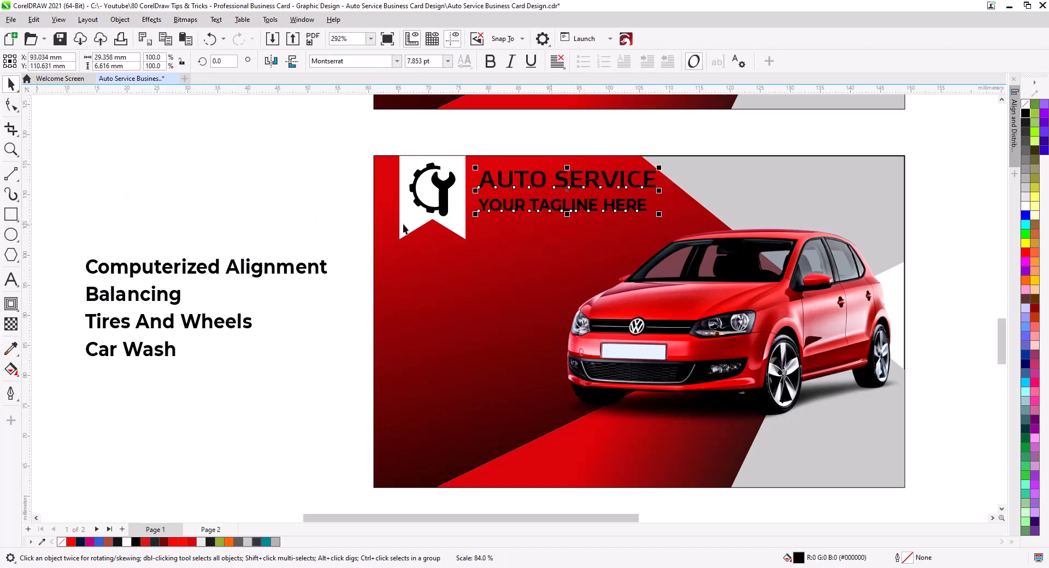
click(285, 193)
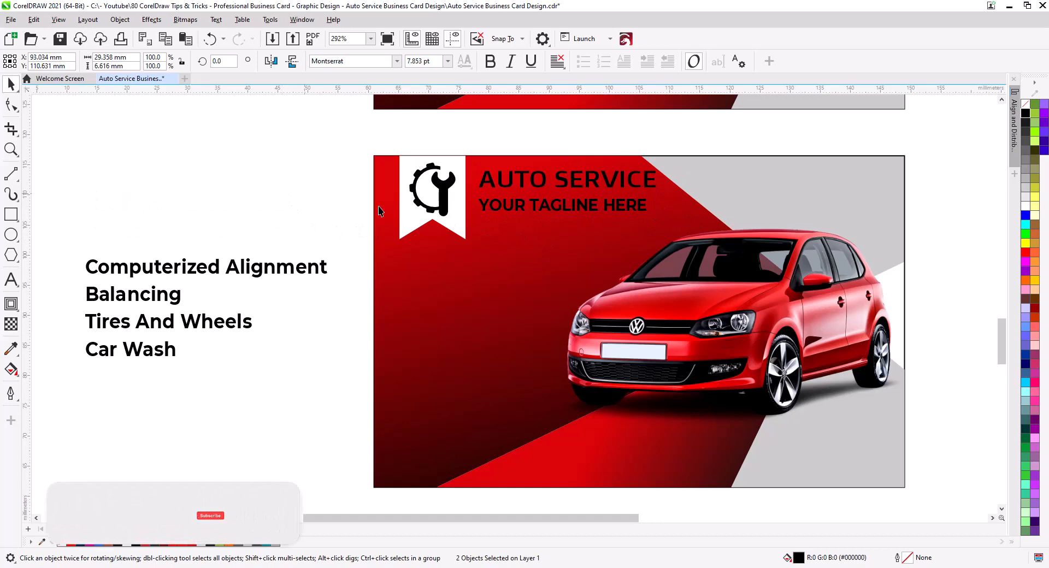
Step: Colour the word AUTO in the company name and the whole tagline white
double_click(536, 186)
double_click(525, 181)
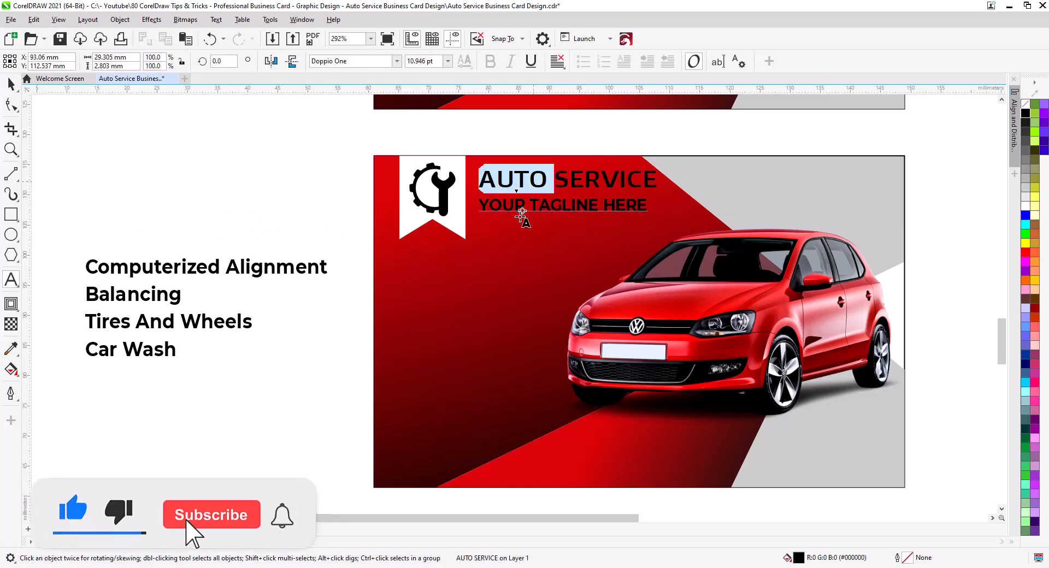
click(1027, 210)
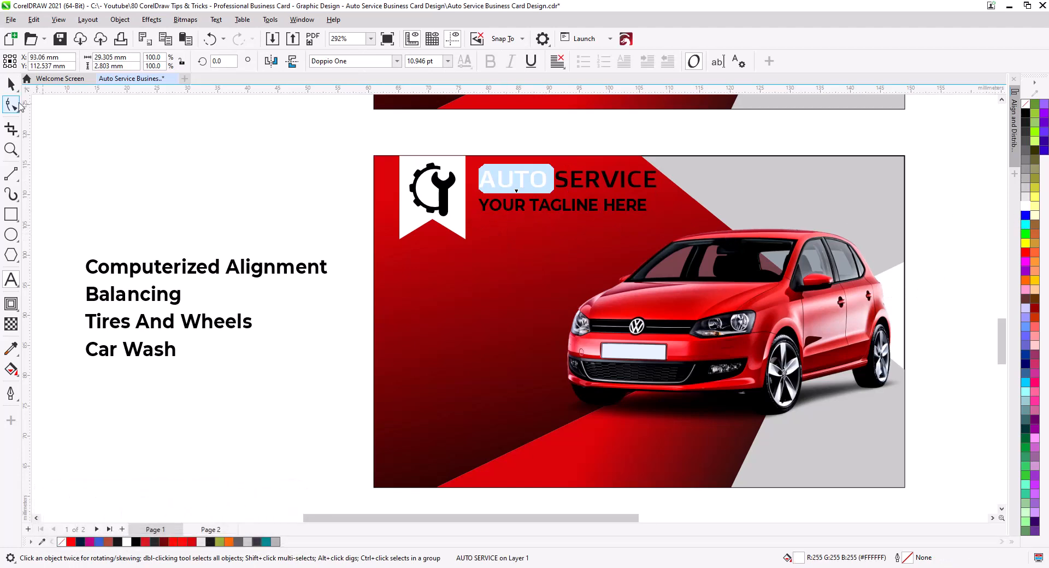
click(11, 84)
key(Escape)
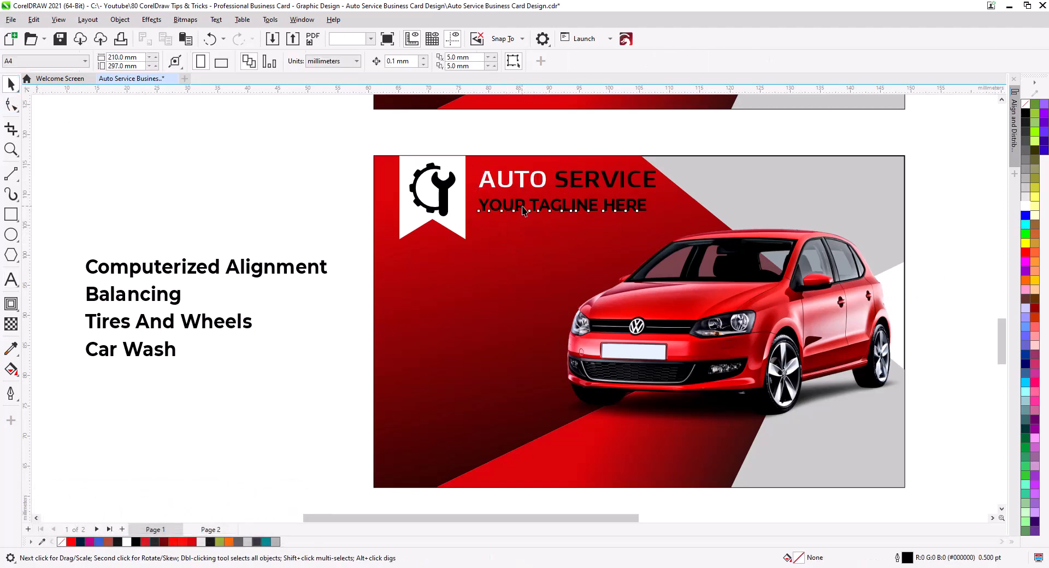
click(523, 210)
click(1026, 211)
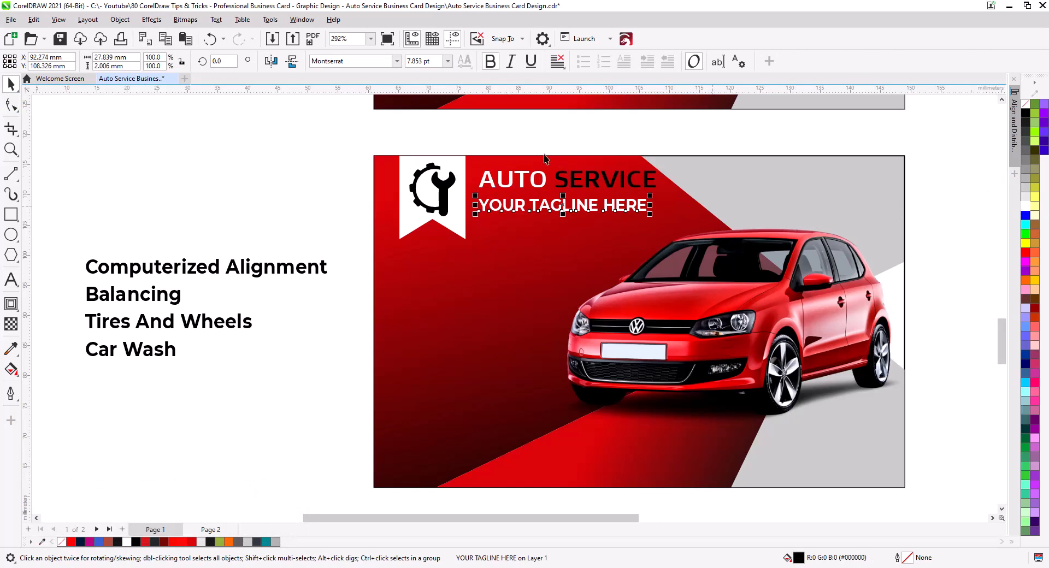
Step: Centre the tagline under the company name and shrink it to about 21.9 mm wide, just beneath the name
shift+click(576, 189)
key(c)
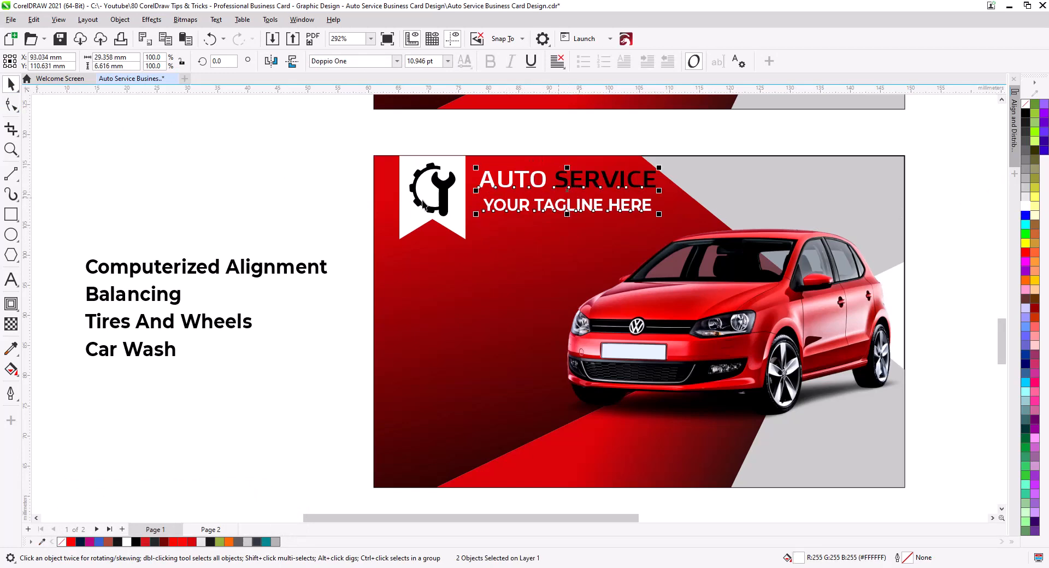
key(Escape)
click(553, 213)
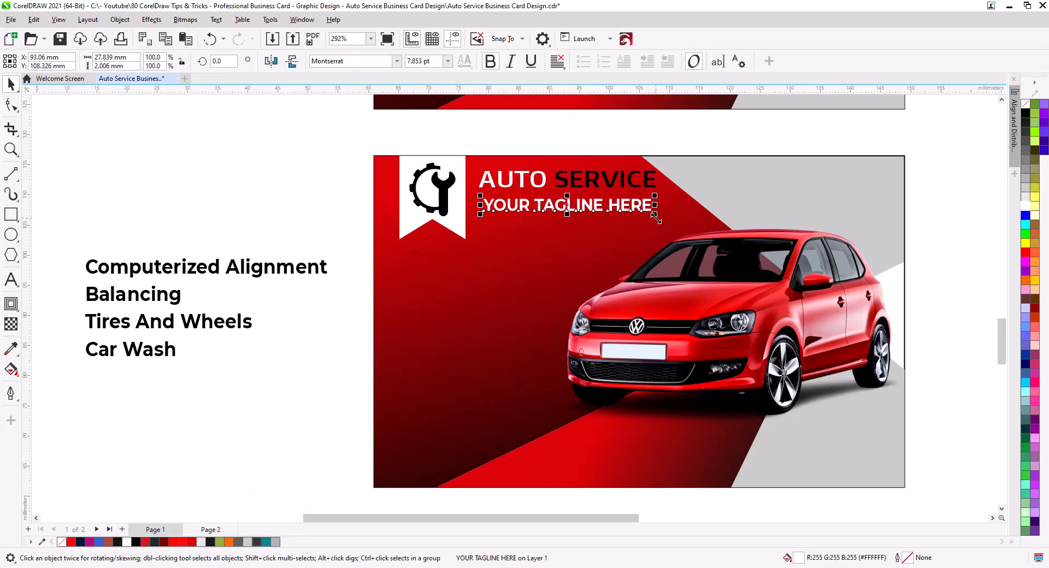
drag(656, 217, 578, 202)
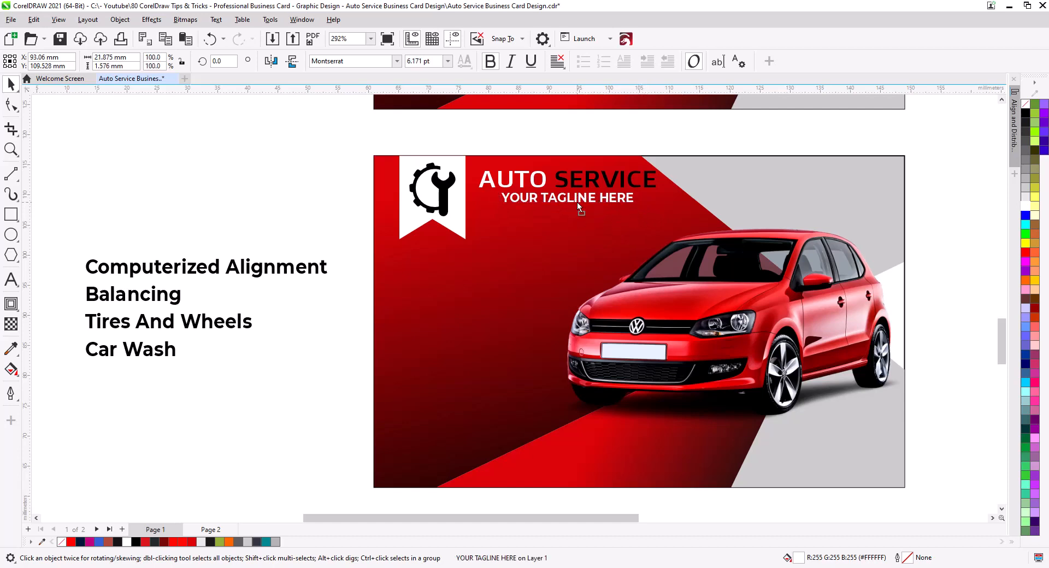
Step: Group the company name with the tagline and move the group about 2.1 mm left and 1.8 mm down
shift+click(610, 185)
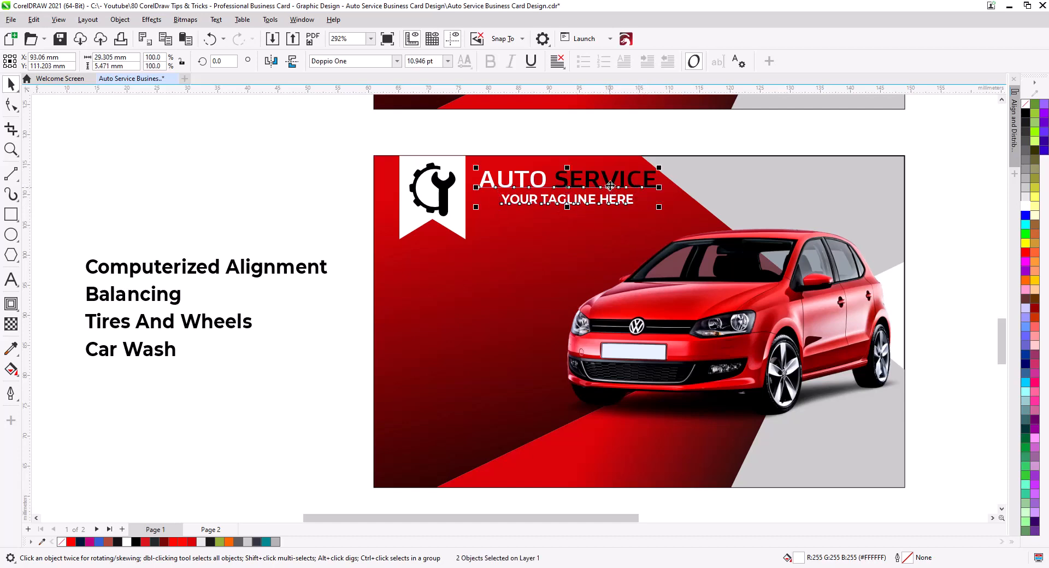
key(ctrl+g)
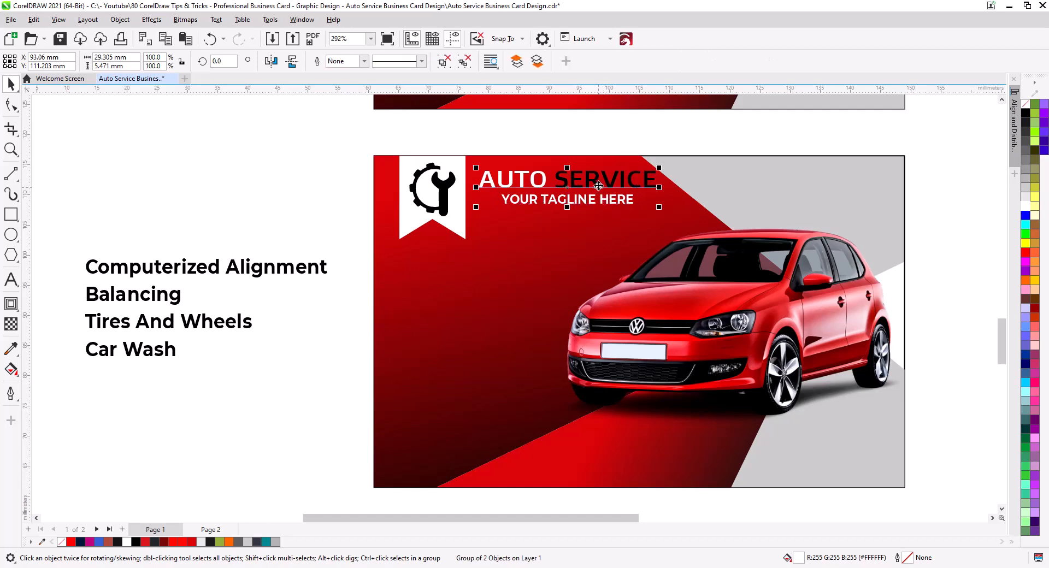
drag(599, 186, 586, 197)
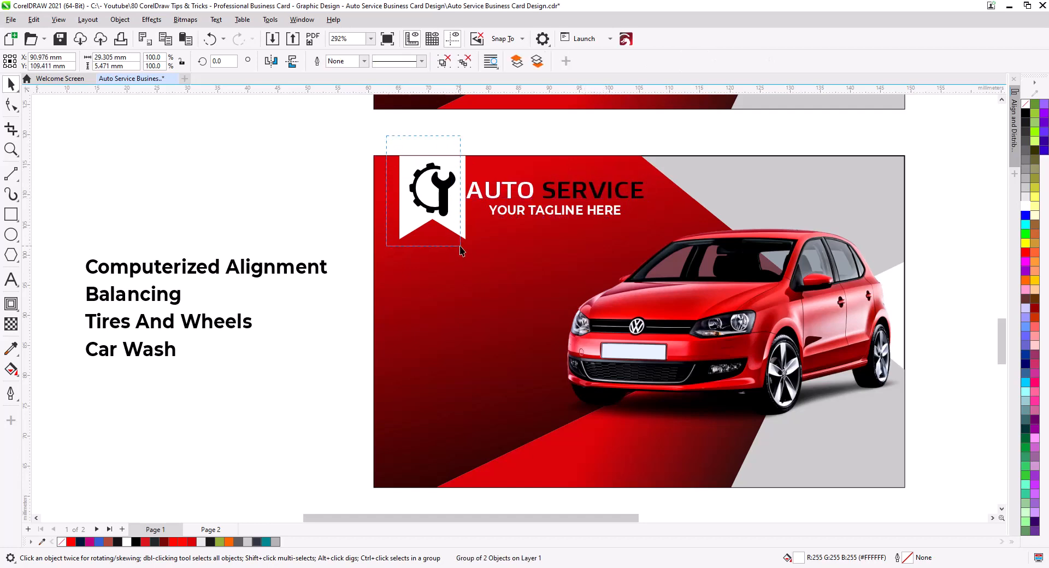
Step: Narrow the white banner from its right side and recentre the gear-and-wrench logo on it
drag(461, 251, 455, 199)
click(430, 143)
click(457, 206)
click(476, 130)
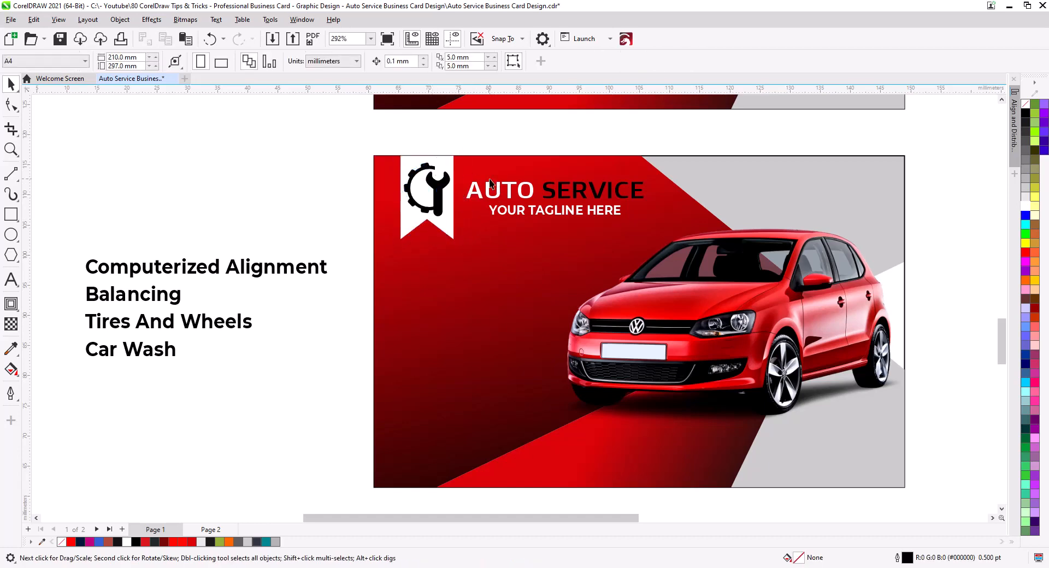
Step: Enlarge the company name and tagline group slightly and position it close to the banner's right edge
drag(461, 140, 681, 247)
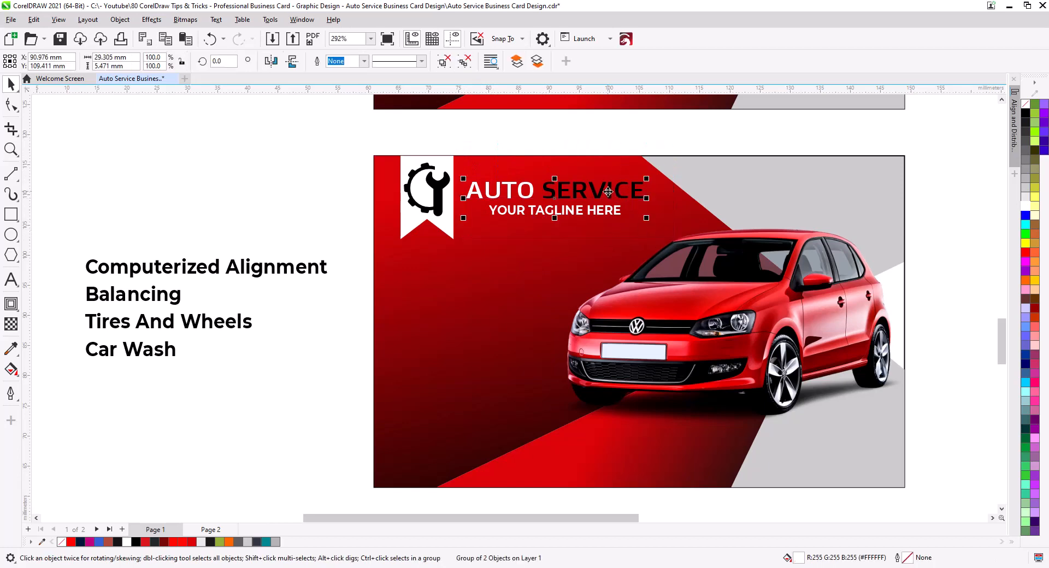
drag(608, 194, 662, 166)
click(641, 134)
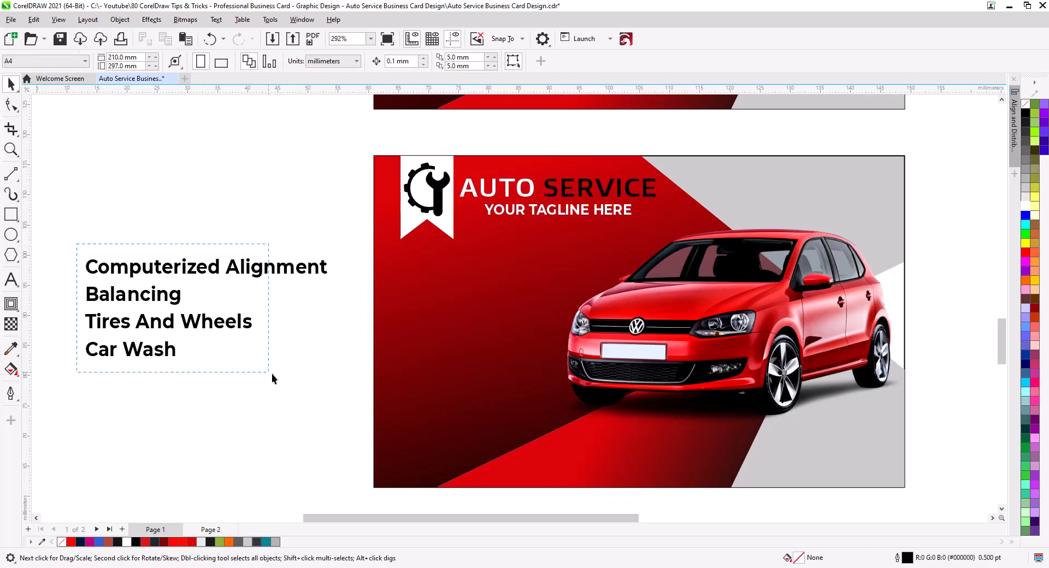
Step: Place the services list below the banner and scale it down to about 28.3 mm wide
click(235, 311)
drag(225, 273, 532, 310)
drag(648, 397, 576, 377)
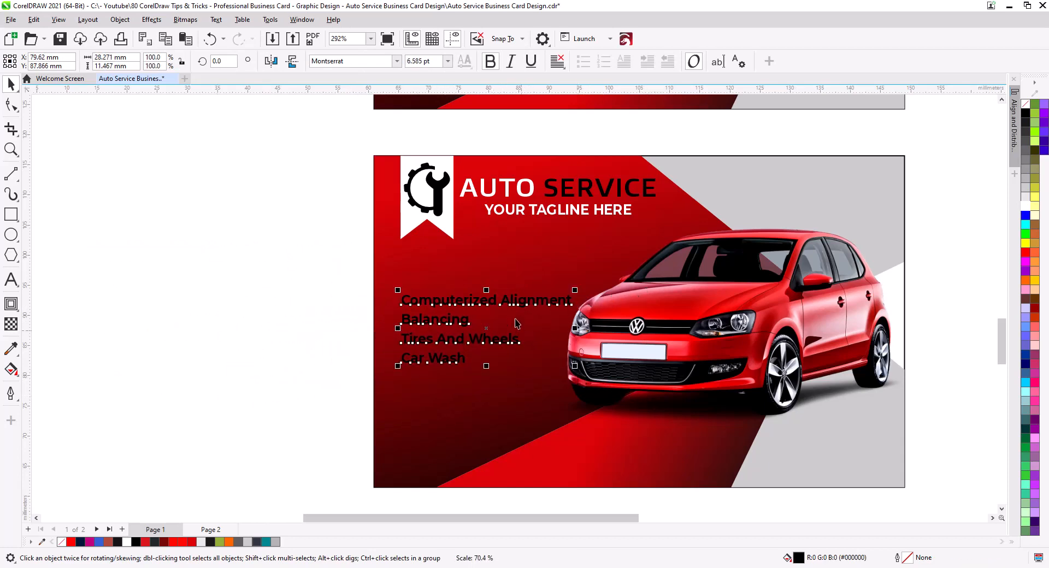
drag(515, 309, 515, 277)
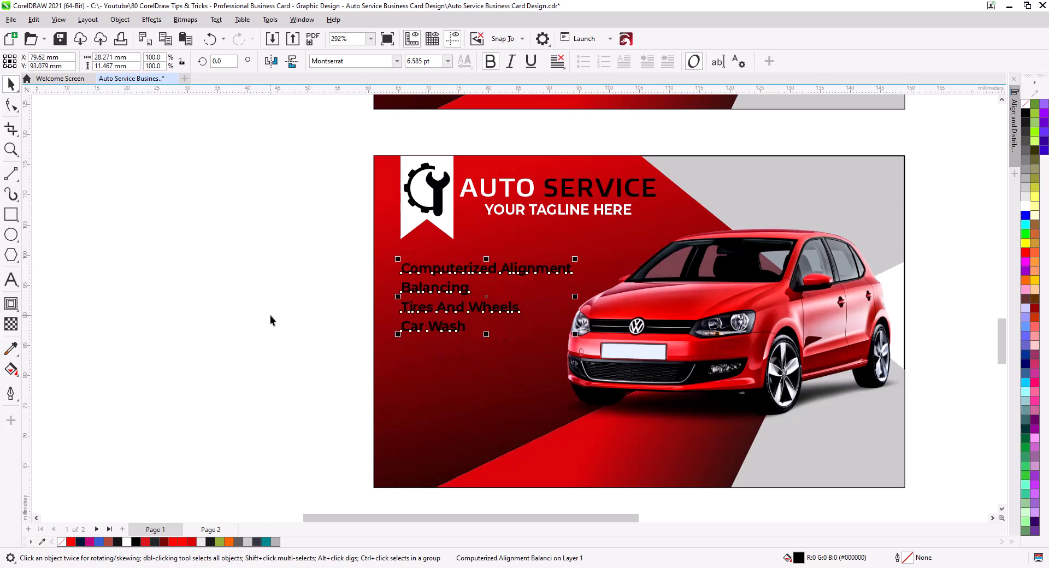
Step: Increase the services list's line spacing to about 17.2 mm overall height and shift the list about 1 mm right and slightly down
click(11, 104)
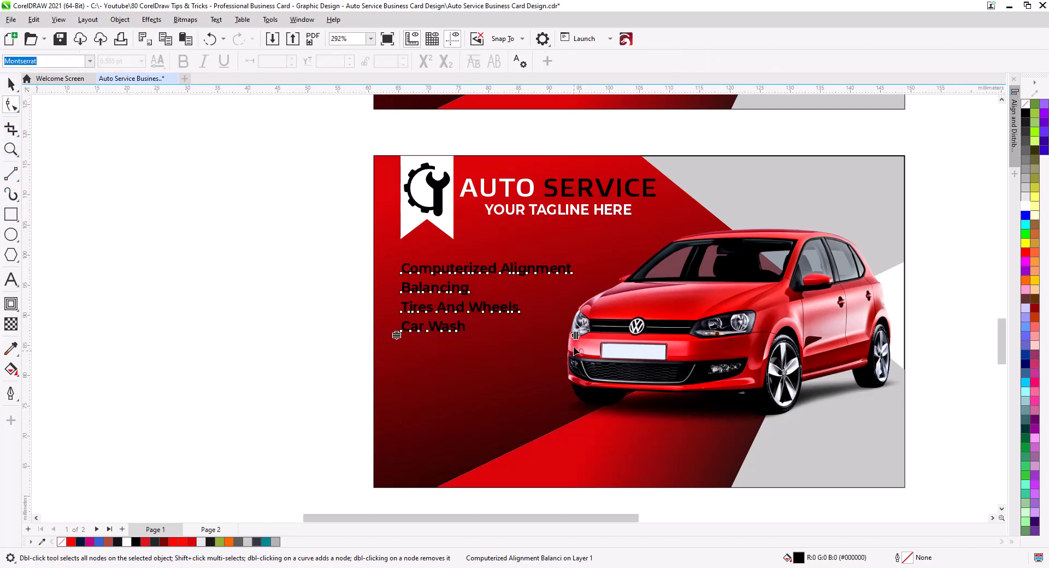
drag(397, 338, 381, 362)
click(10, 85)
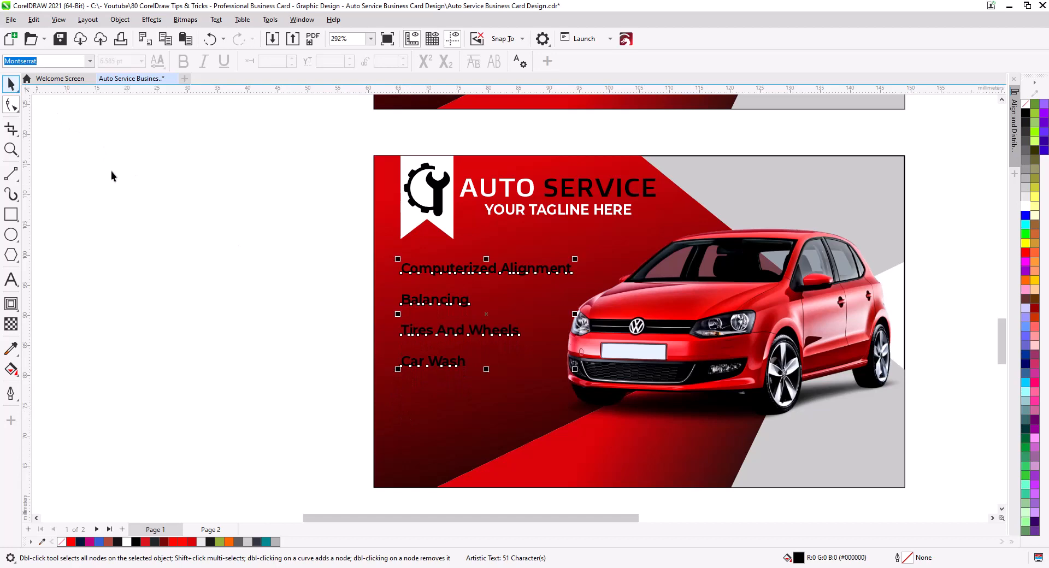
drag(431, 273, 438, 279)
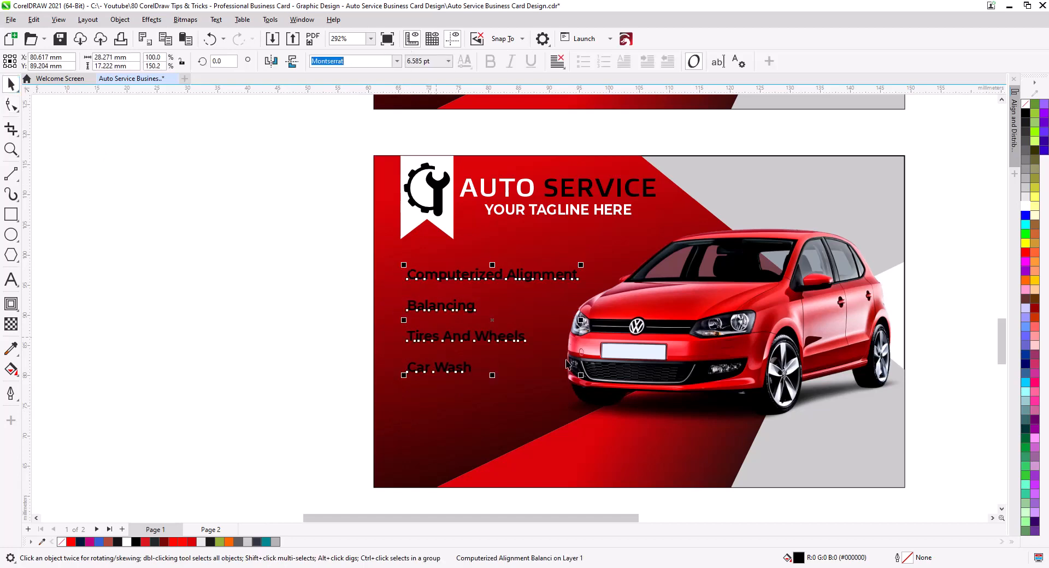
Step: Fill the services list white and shift it about 0.8 mm to the right
click(1028, 208)
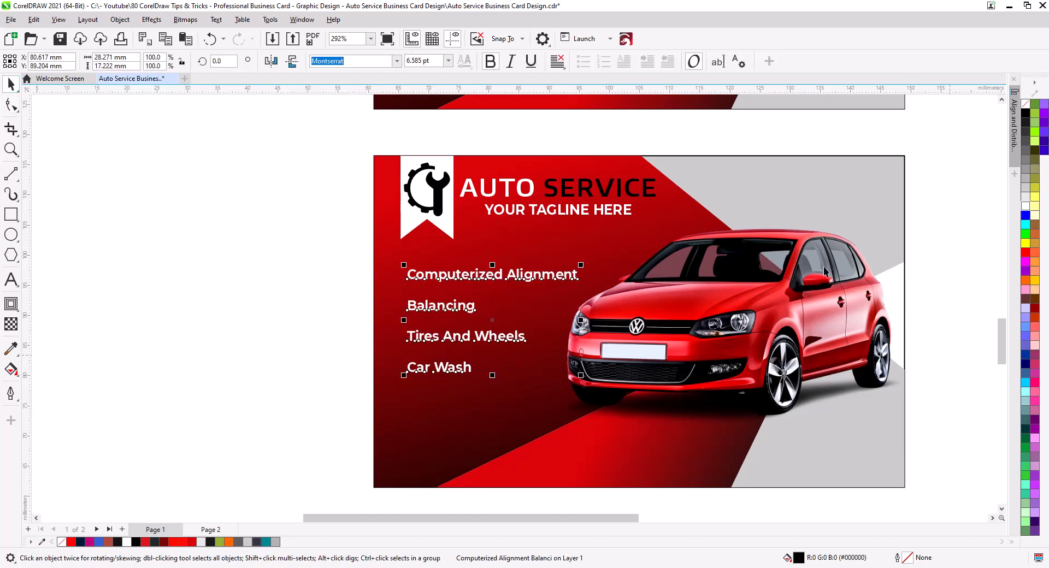
click(296, 285)
scroll(476, 369, up, 3)
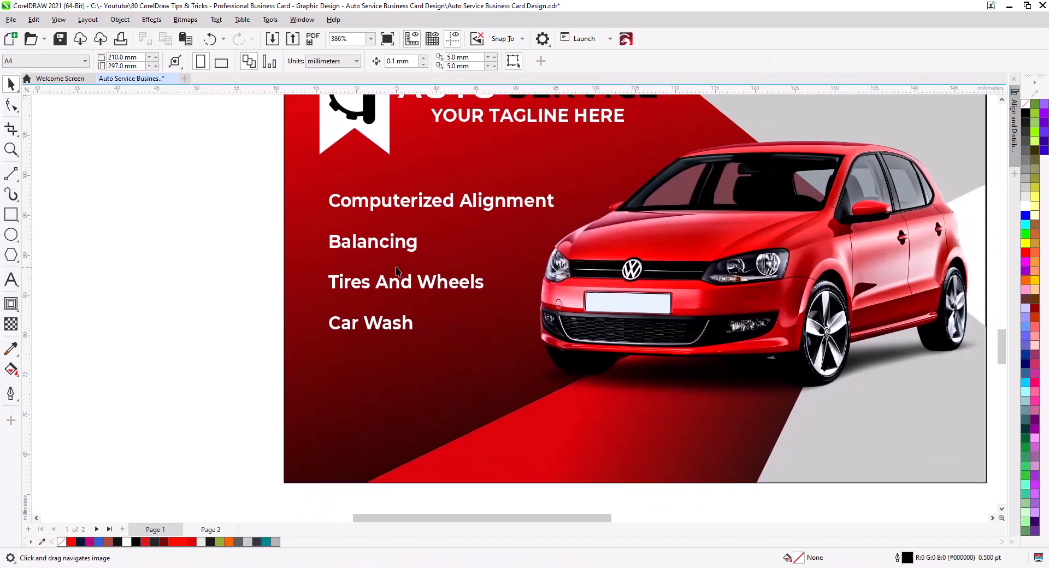
drag(399, 251, 405, 251)
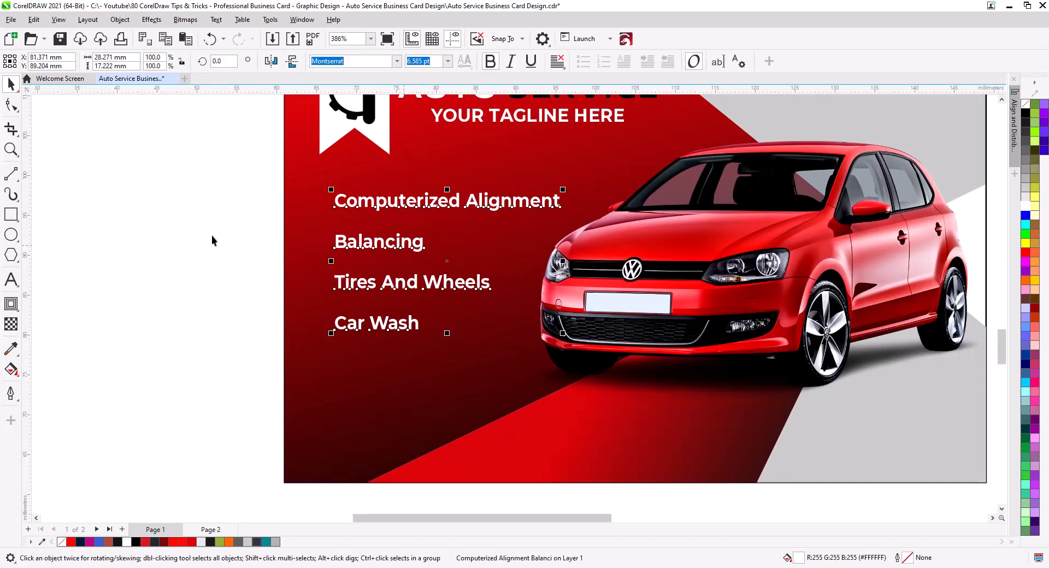
Step: Draw a circular bullet about 0.7 mm in diameter before Computerized Alignment and make its fill and outline white
click(10, 235)
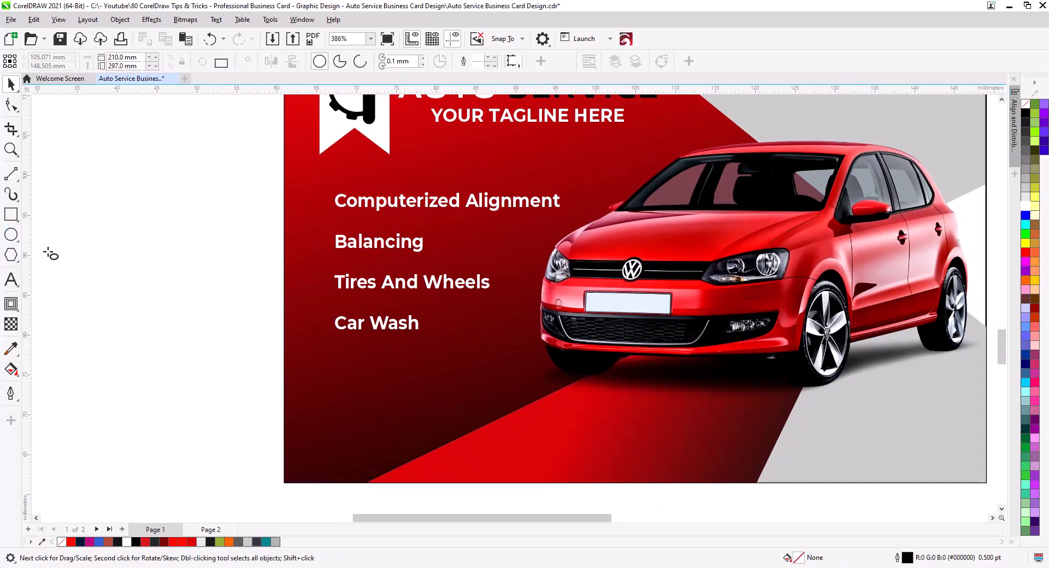
drag(321, 202, 325, 204)
click(11, 84)
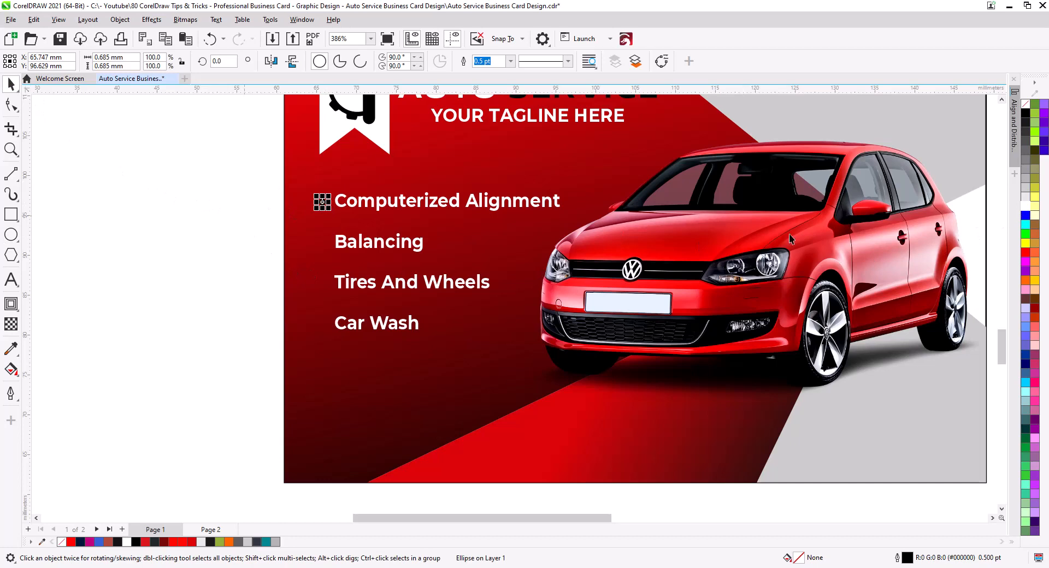
click(1026, 207)
click(238, 199)
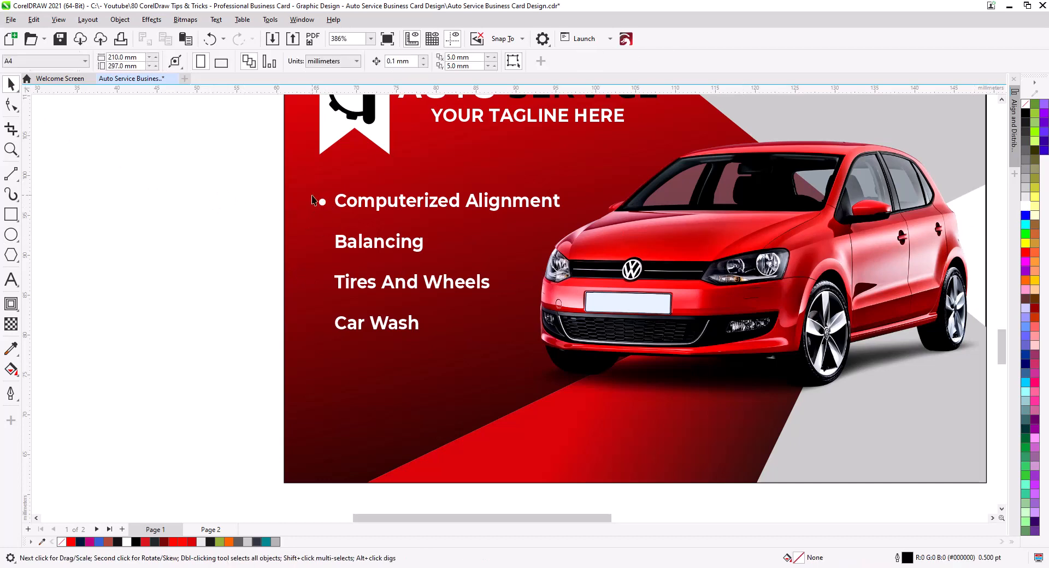
Step: Copy the bullet down beside Balancing, Tires And Wheels and Car Wash at about 5.3 mm spacing
click(323, 203)
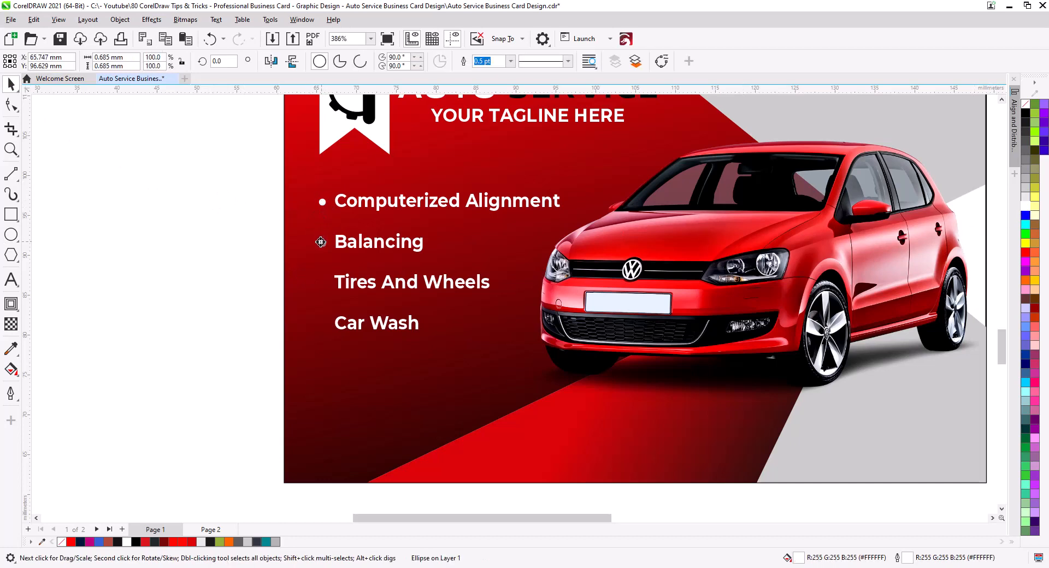
drag(321, 243, 320, 242)
click(346, 269)
key(ctrl+r)
key(ctrl+r)
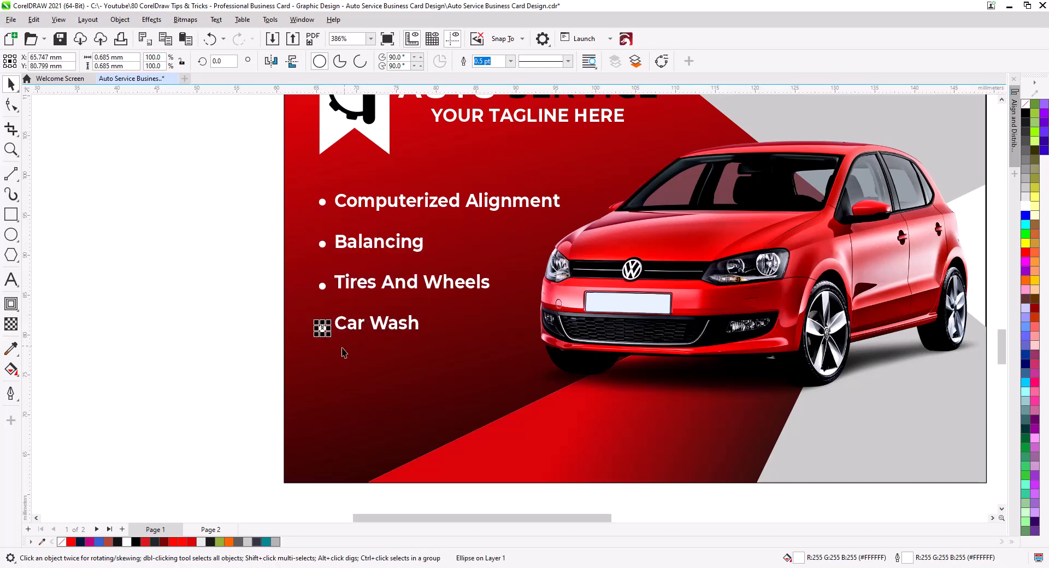
Step: Break the services text block apart so that each service line becomes a separate text object
click(230, 319)
click(352, 331)
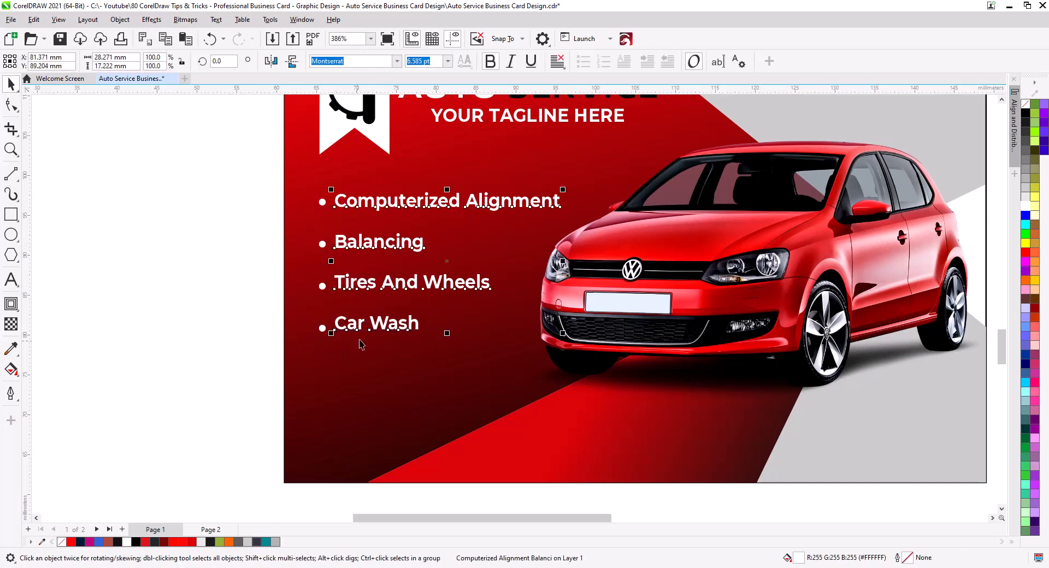
key(ctrl+k)
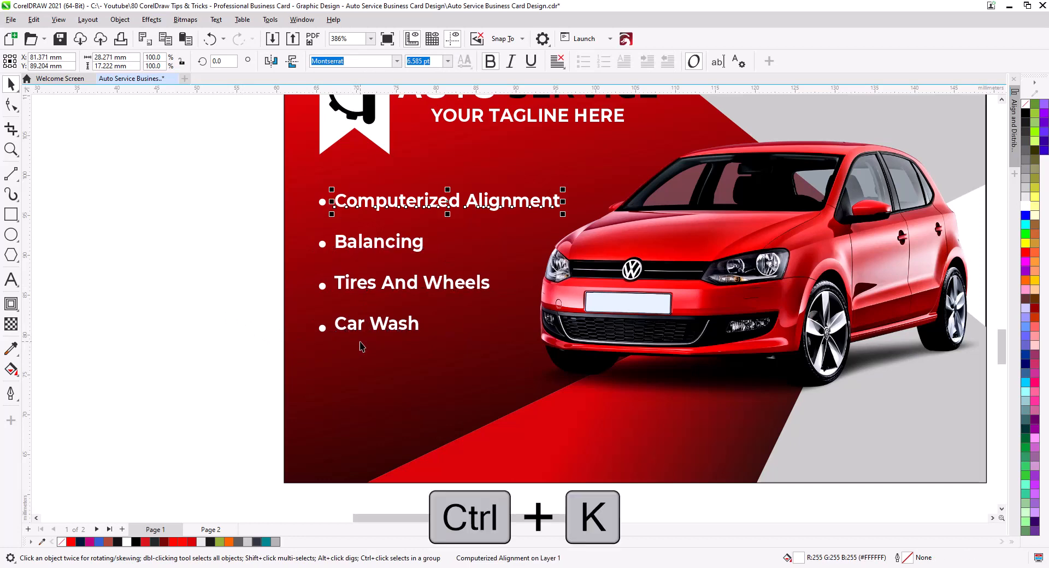
Step: Align each of the four bullets vertically with its own service line, from Car Wash up to Computerized Alignment
click(323, 329)
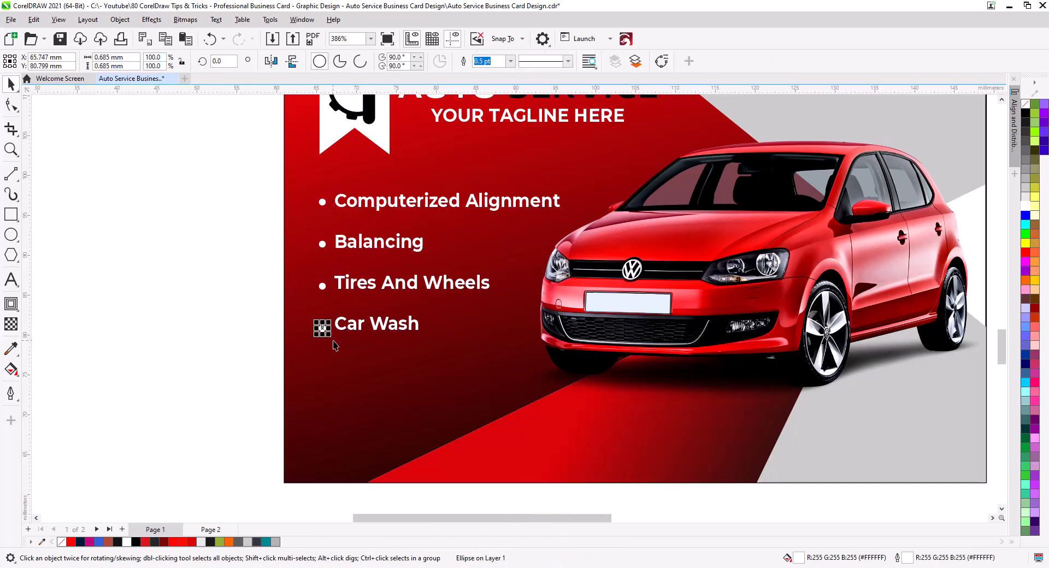
scroll(339, 342, up, 2)
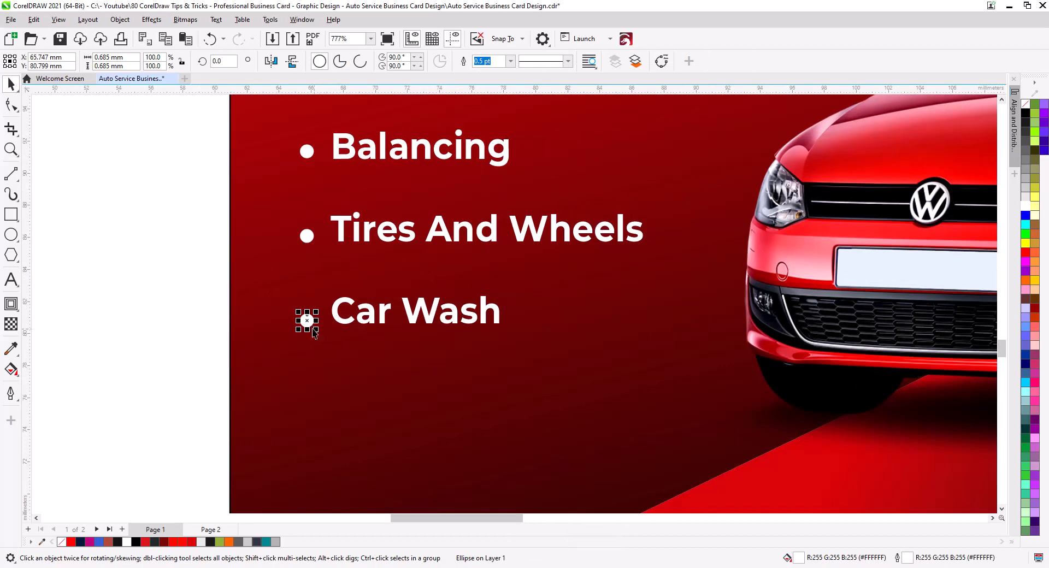
drag(305, 320, 307, 310)
shift+click(335, 322)
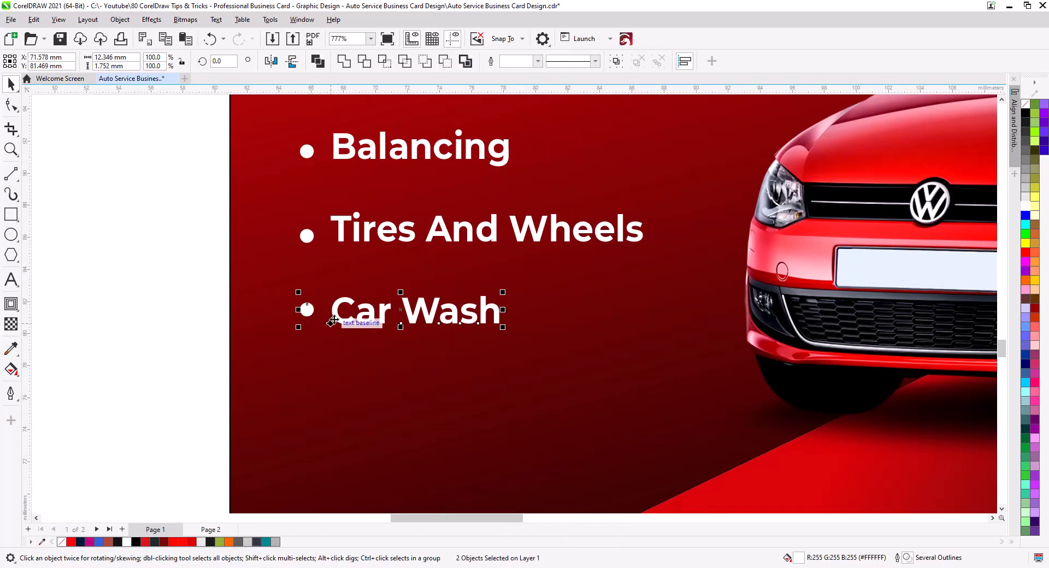
click(308, 239)
shift+click(348, 241)
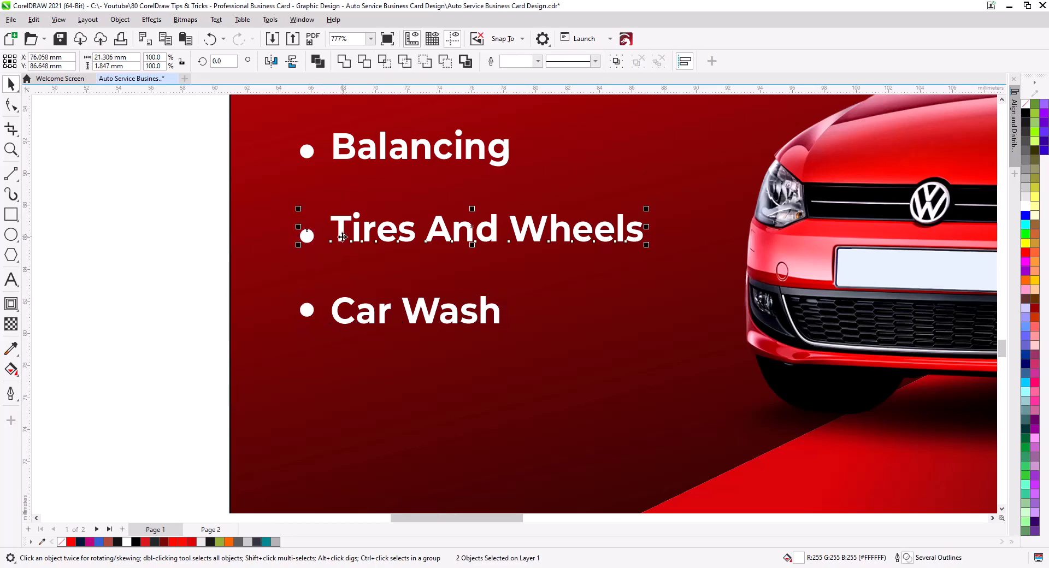
click(308, 156)
shift+click(345, 160)
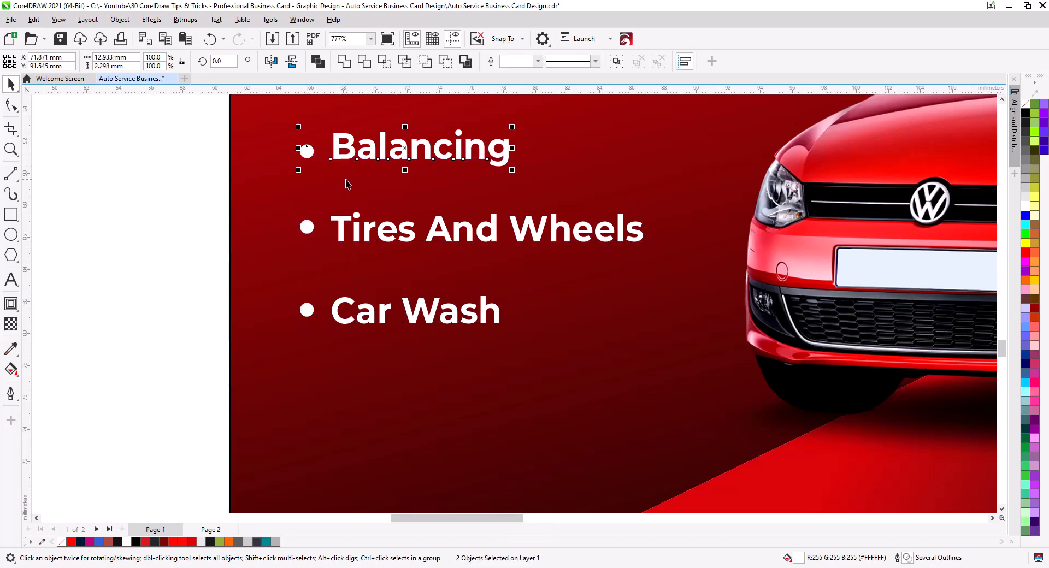
scroll(345, 183, up, 3)
click(307, 219)
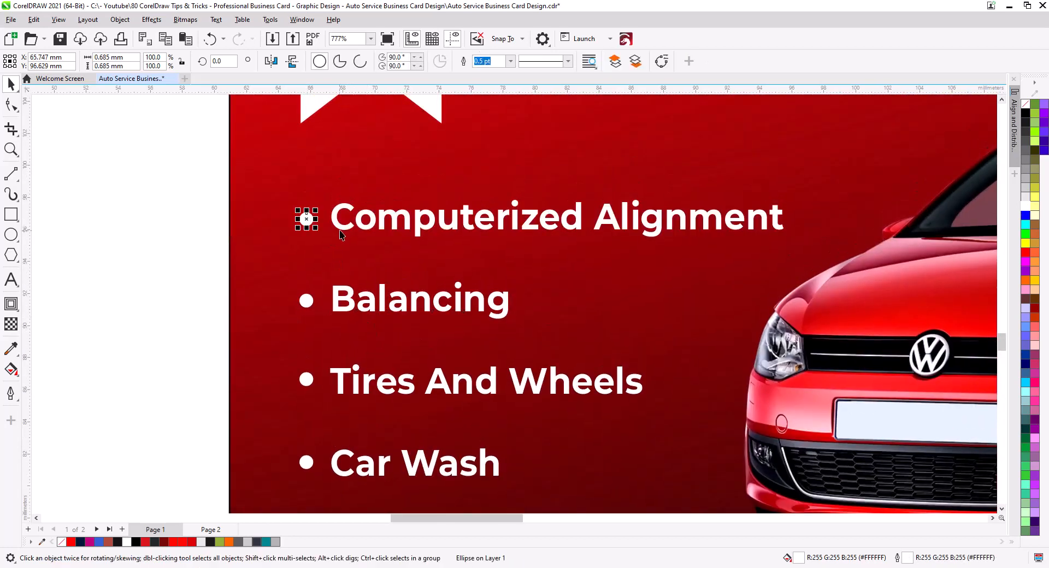
shift+click(342, 230)
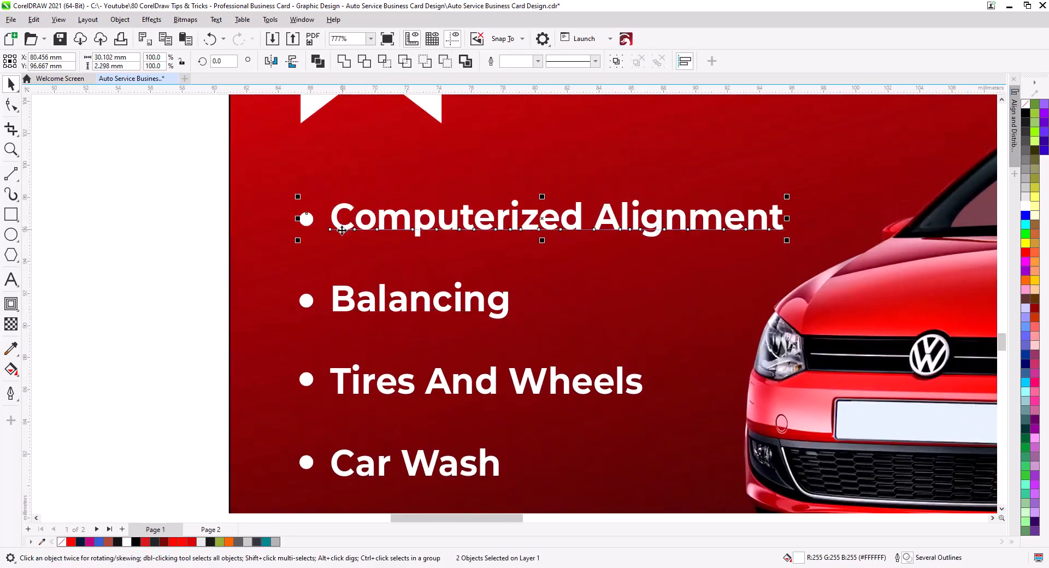
click(213, 247)
Step: Copy the QR code from the contact side to the area below Car Wash on the second card
scroll(202, 190, down, 4)
scroll(263, 244, down, 1)
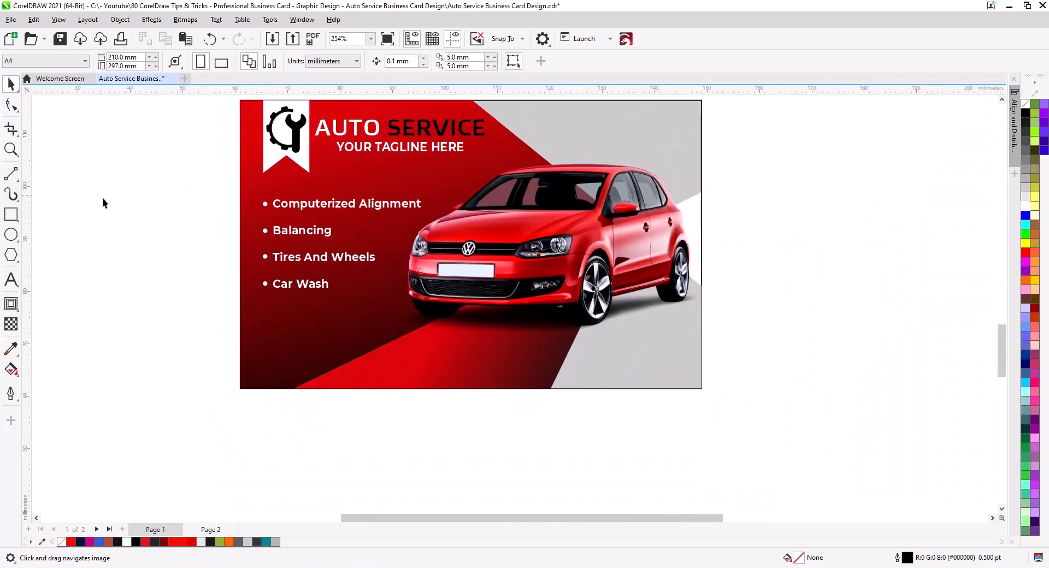
scroll(427, 301, down, 1)
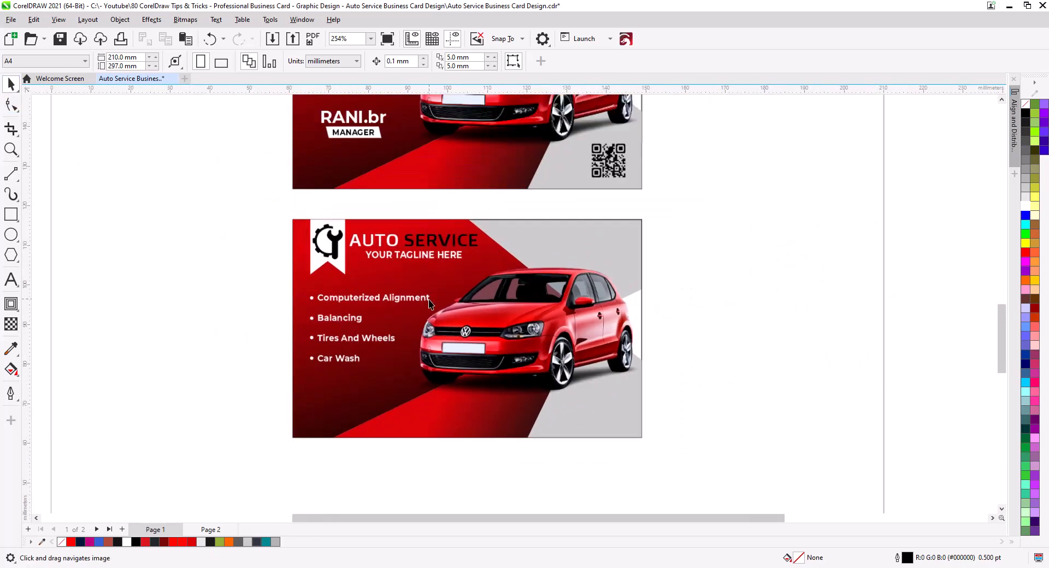
scroll(429, 303, down, 1)
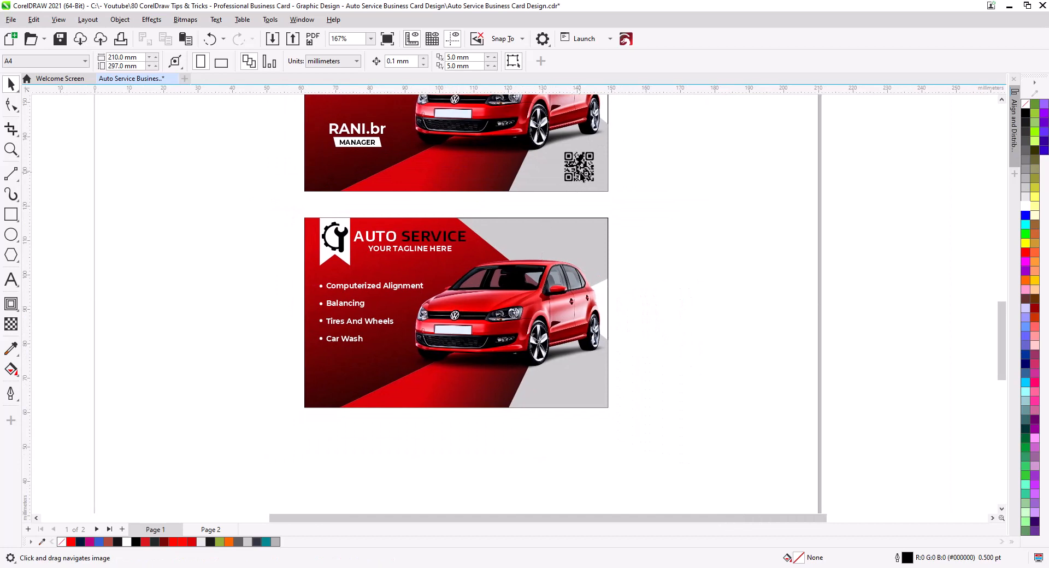
drag(580, 167, 341, 376)
click(372, 404)
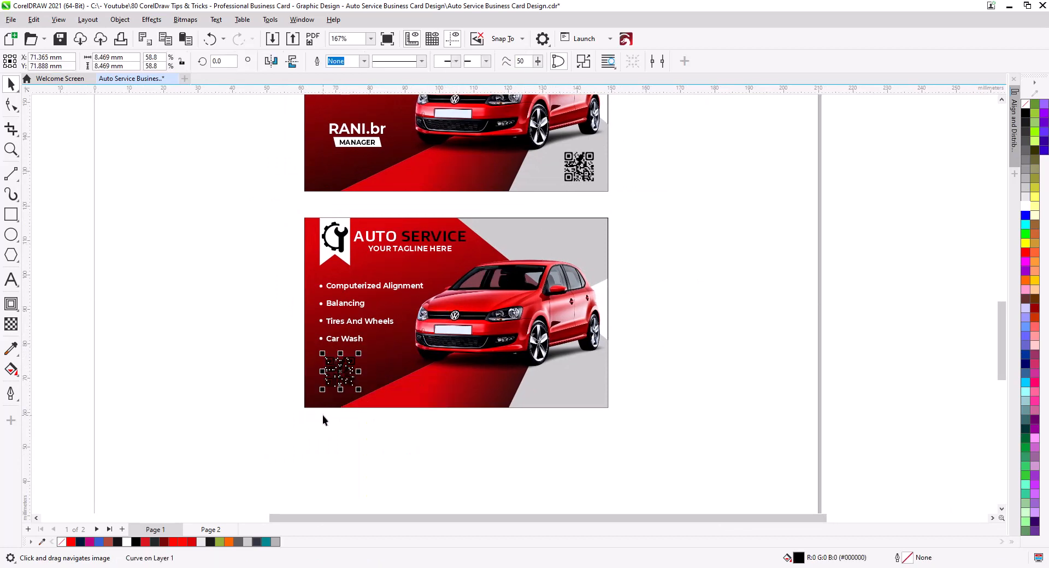
Step: Draw a rectangle about 10.9 by 10.4 mm over the copied QR code and center it on the code
scroll(342, 405, up, 5)
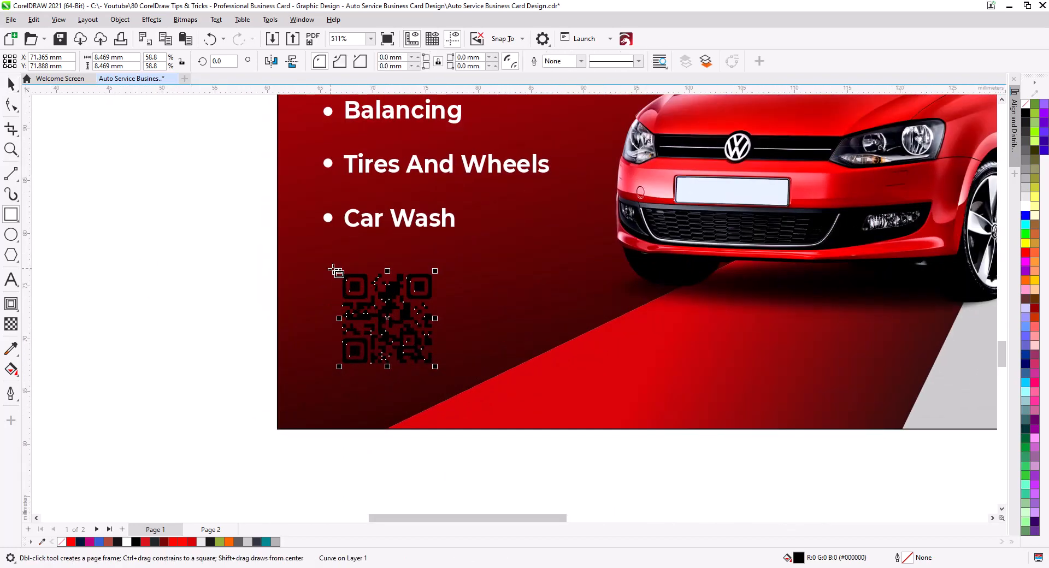
drag(339, 271, 416, 348)
key(ctrl+z)
mouse_move(320, 280)
mouse_down()
mouse_move(345, 321)
mouse_move(436, 389)
mouse_up()
click(10, 84)
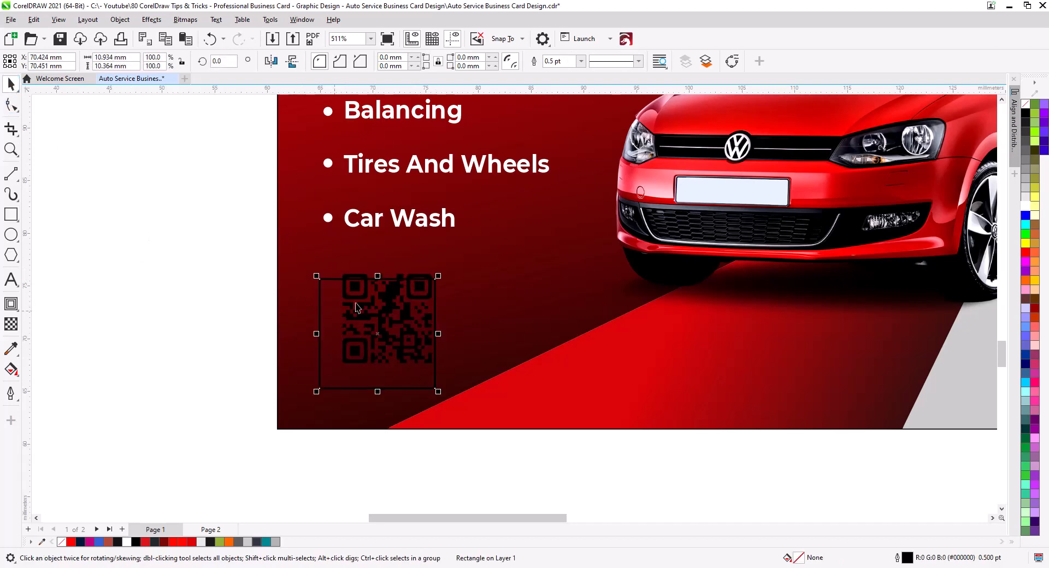
click(350, 286)
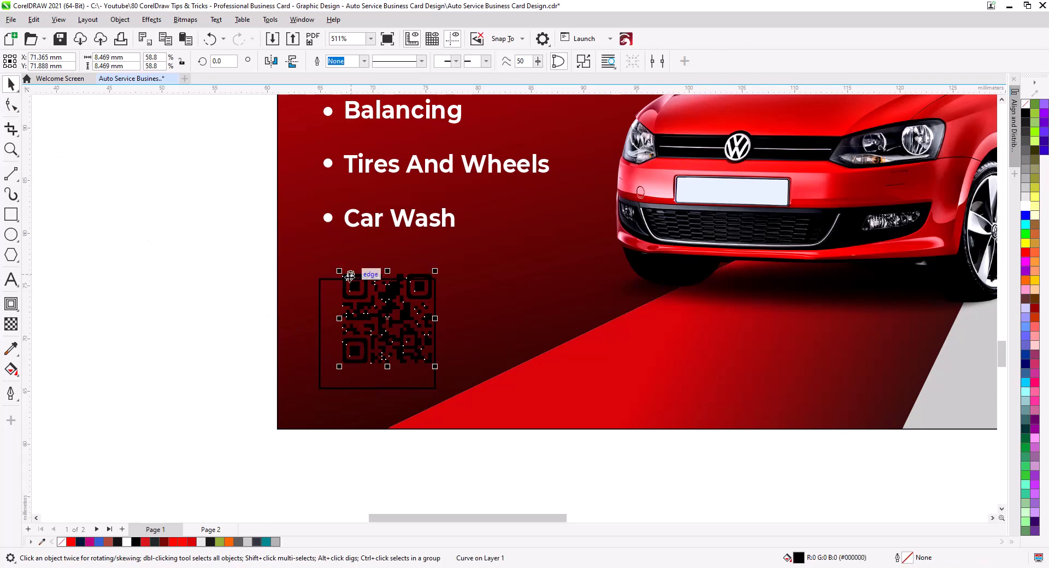
click(322, 352)
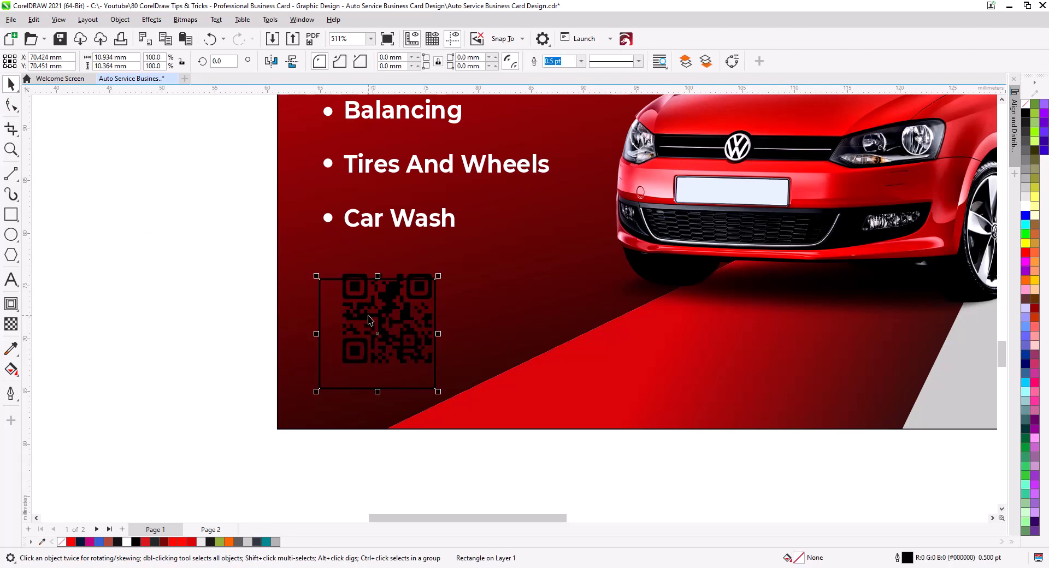
mouse_move(369, 321)
mouse_down()
mouse_move(379, 323)
mouse_move(379, 306)
mouse_up()
click(185, 311)
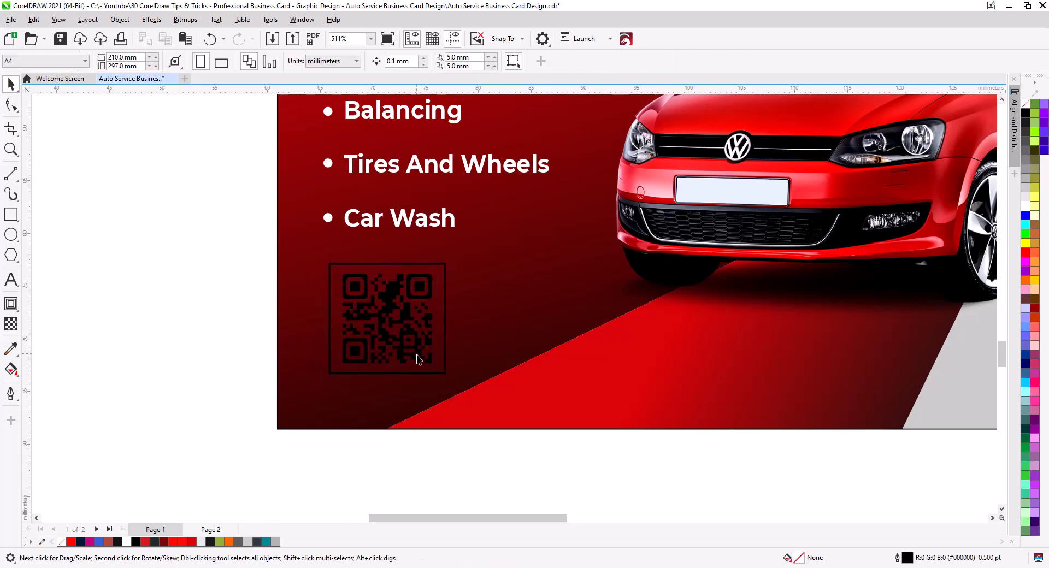
Step: Scale the rectangle around the QR code down to about 10.2 by 9.7 mm and fill it dark red
click(442, 381)
drag(446, 377, 442, 374)
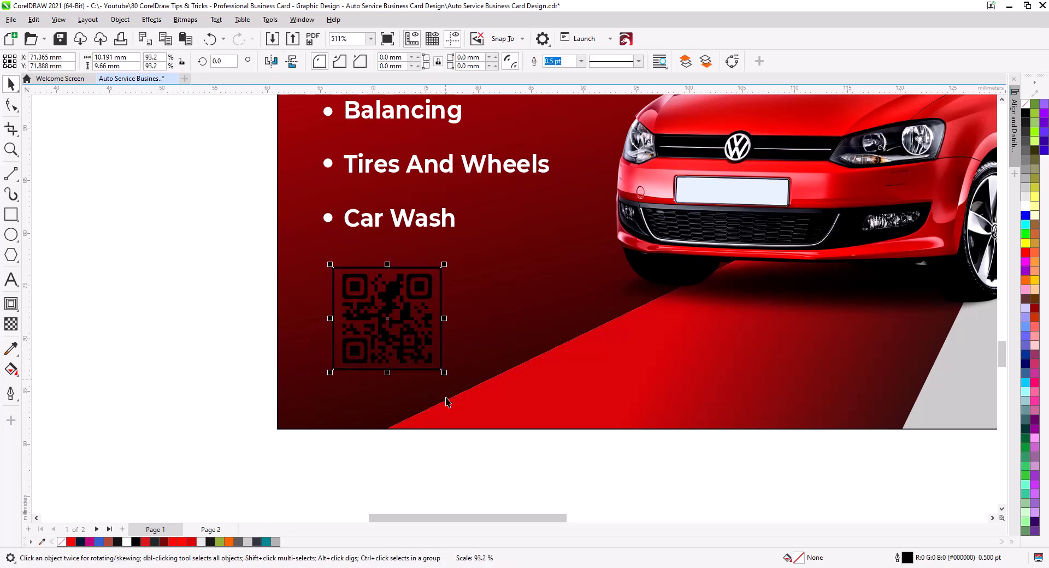
click(165, 543)
click(192, 415)
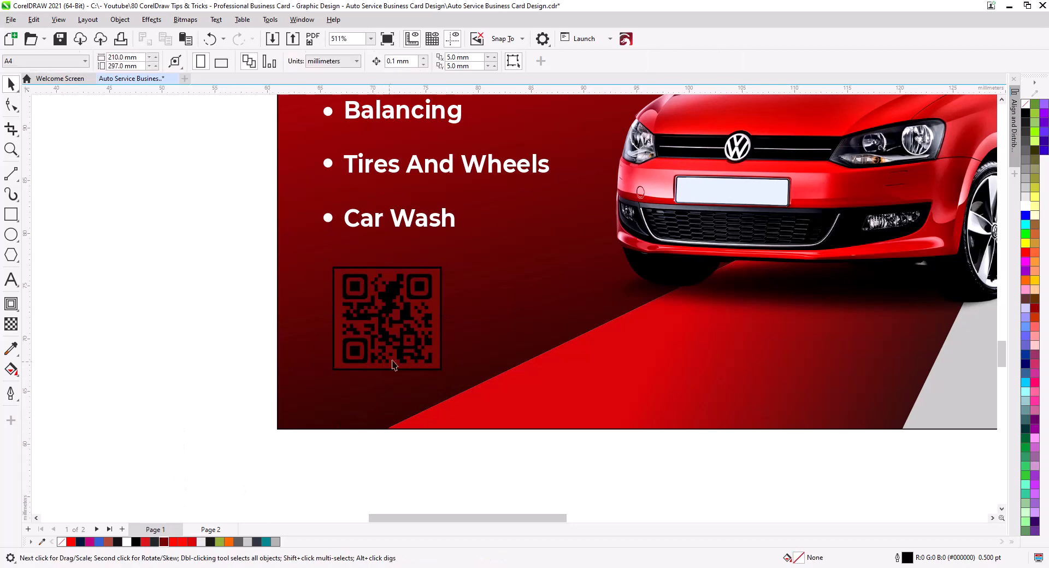
Step: Fill the second card's QR code white and remove the outline of the rectangle behind it
click(402, 360)
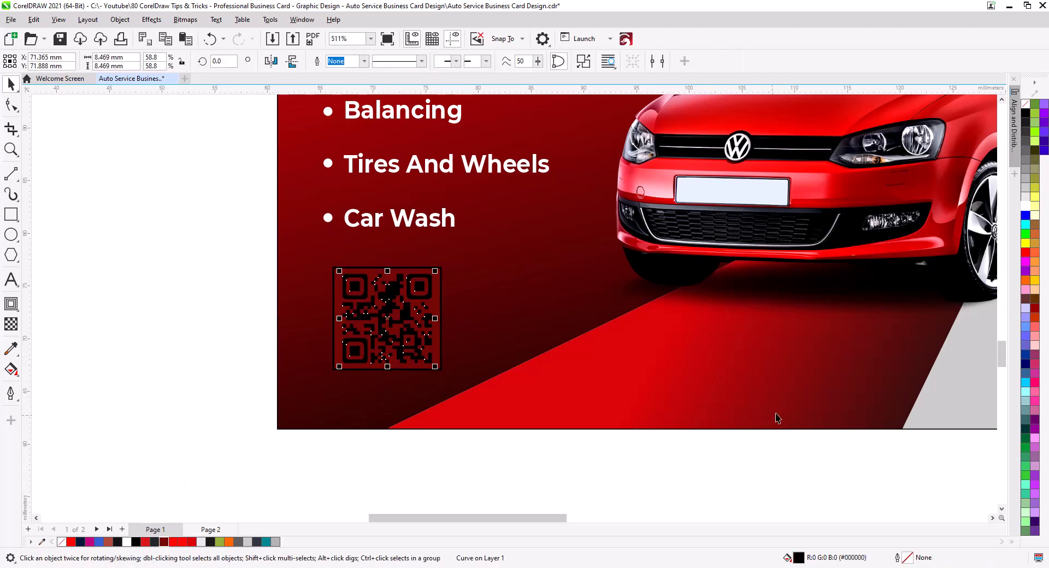
click(1026, 208)
click(444, 313)
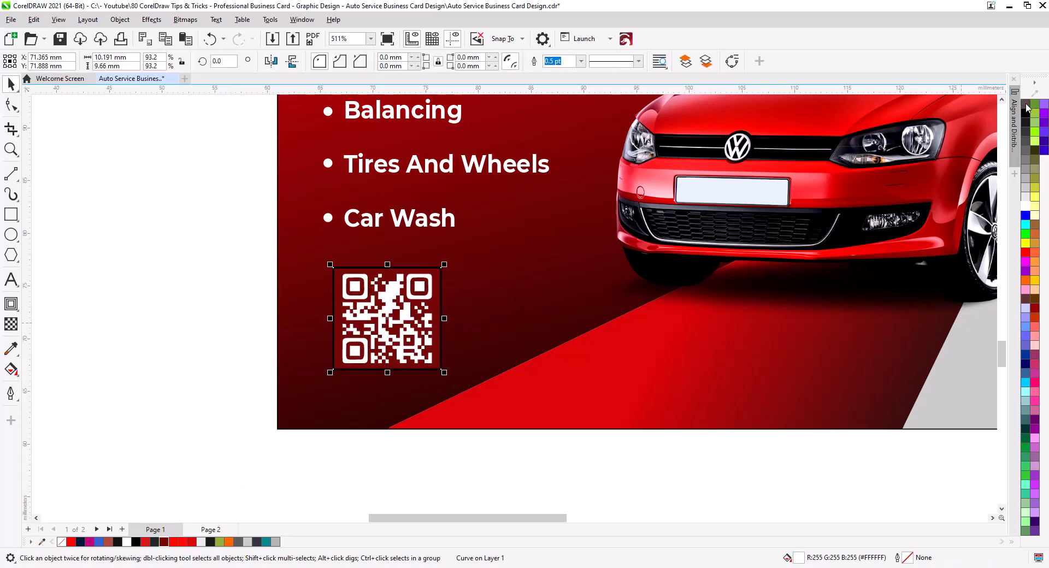
right_click(1026, 105)
click(108, 278)
scroll(456, 347, down, 3)
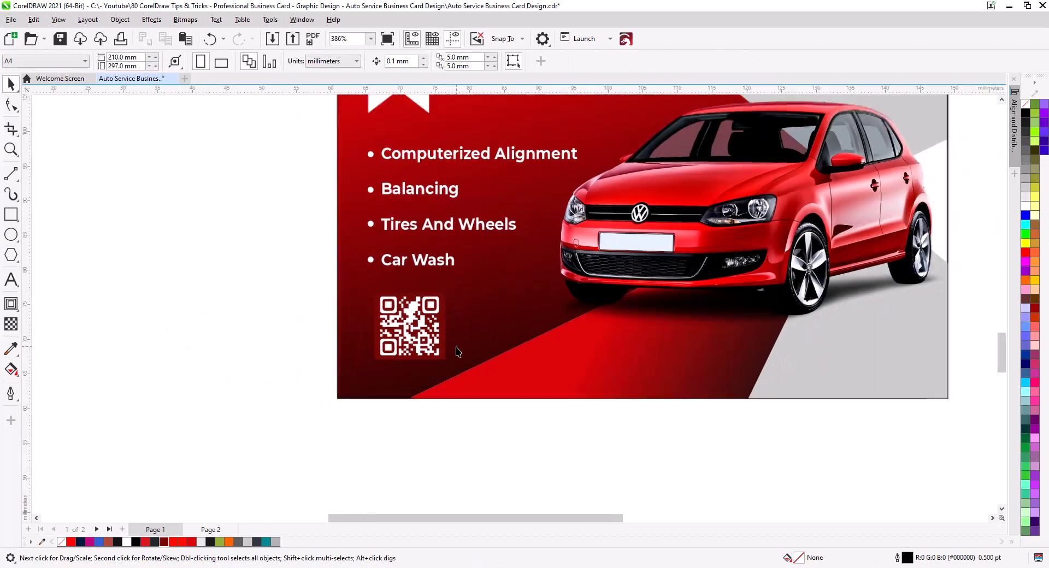
scroll(457, 348, down, 1)
drag(503, 351, 438, 369)
scroll(502, 334, down, 1)
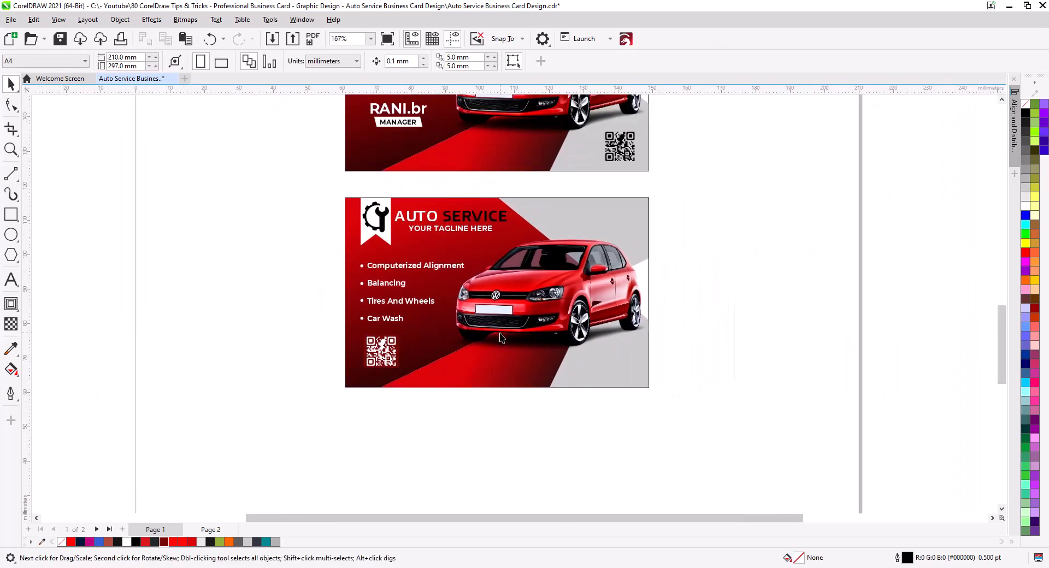
drag(507, 330, 475, 385)
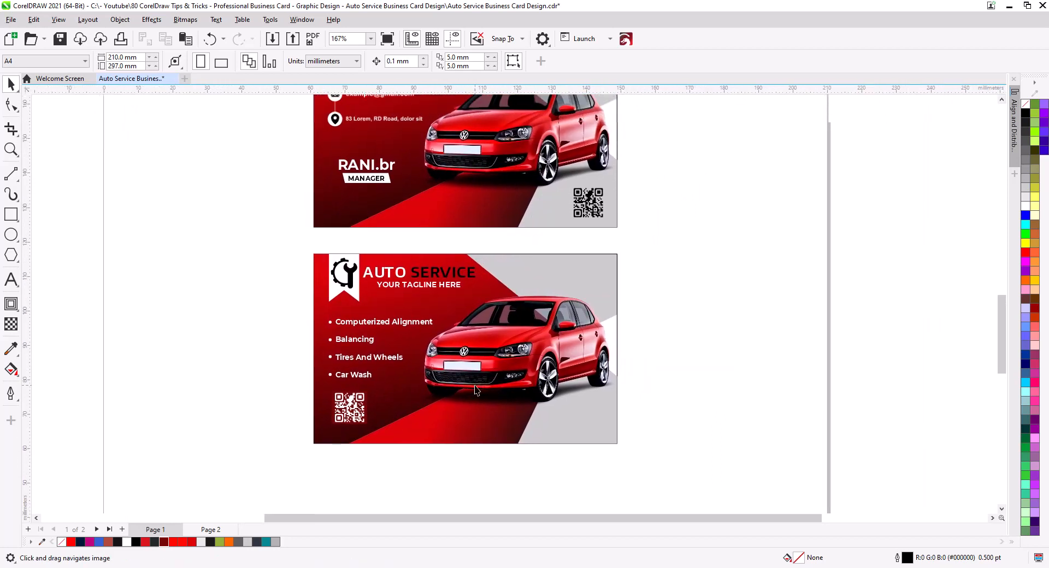
drag(499, 317, 511, 348)
scroll(508, 355, down, 2)
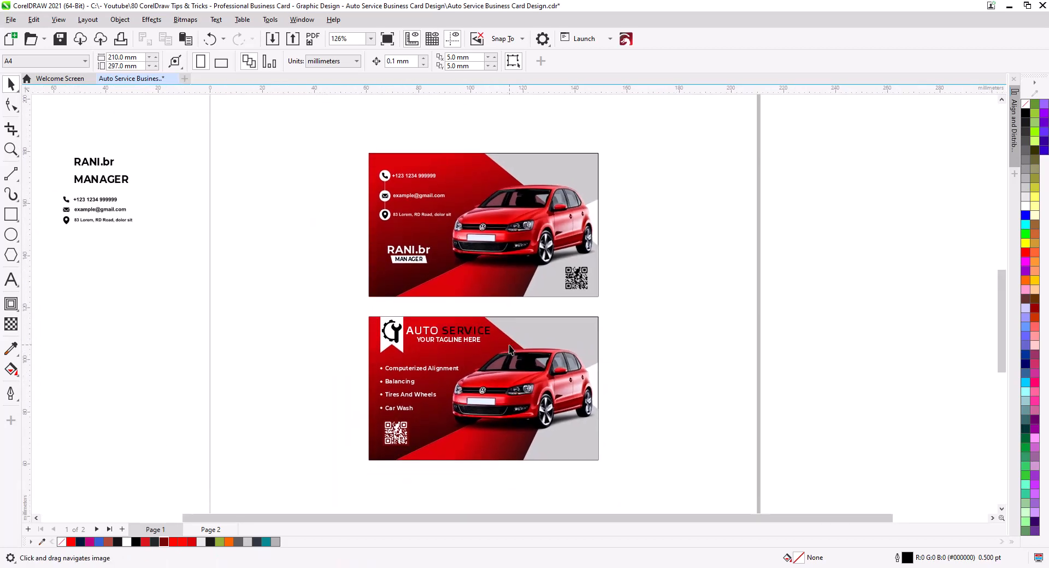
key(ctrl+v)
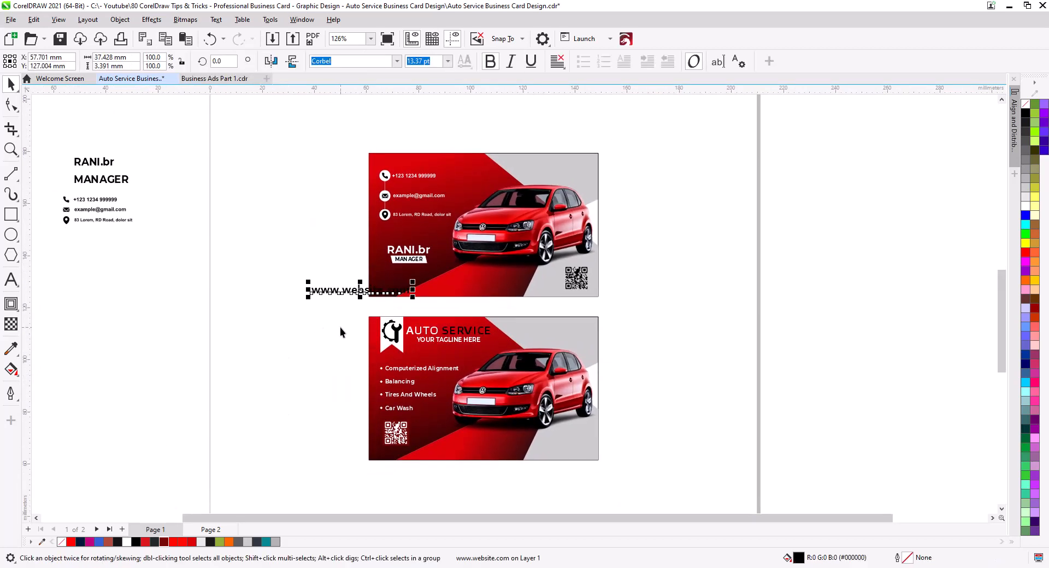
scroll(340, 327, up, 4)
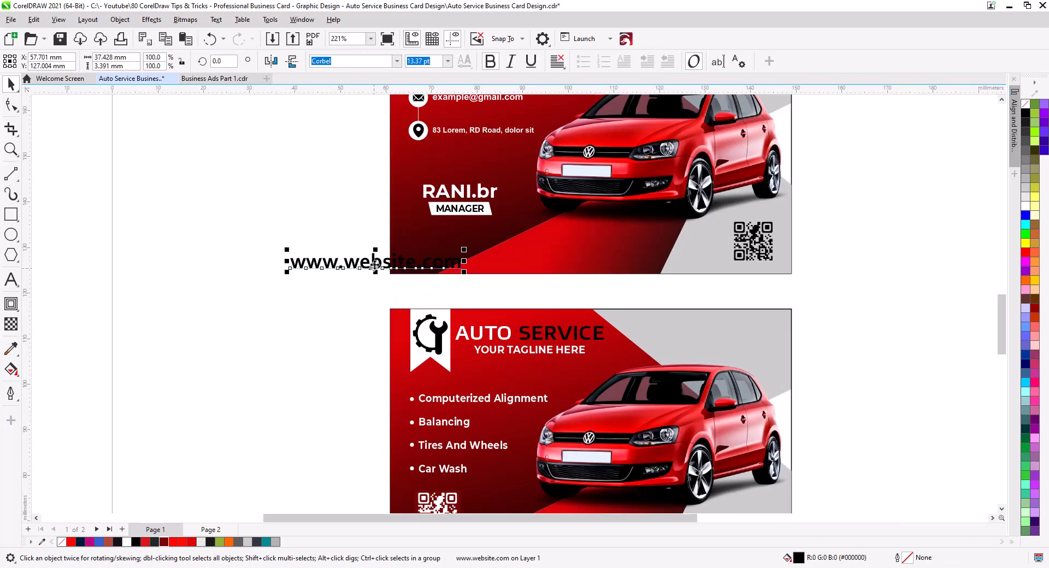
drag(375, 265, 567, 375)
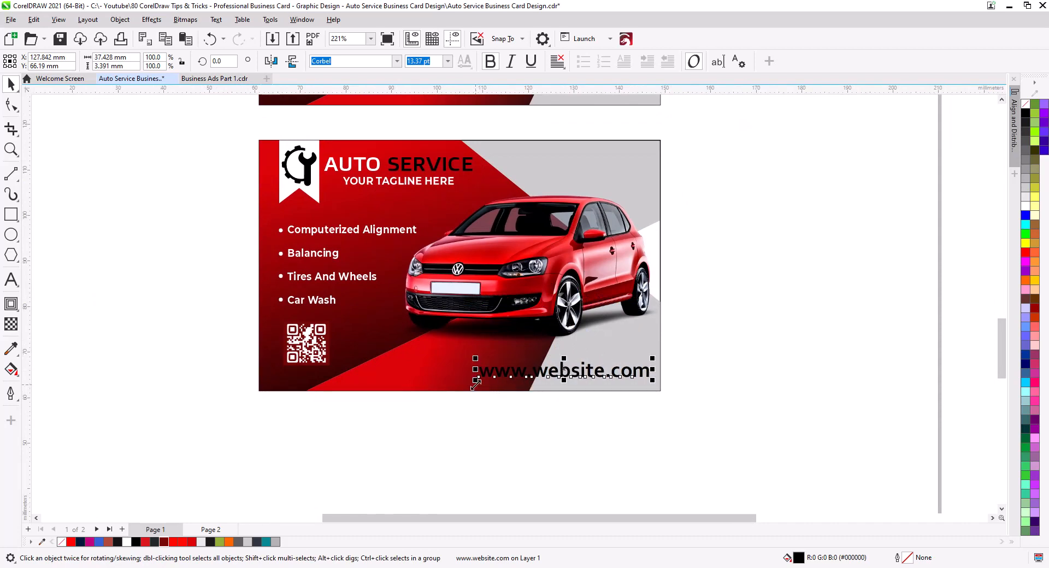
drag(476, 384, 606, 376)
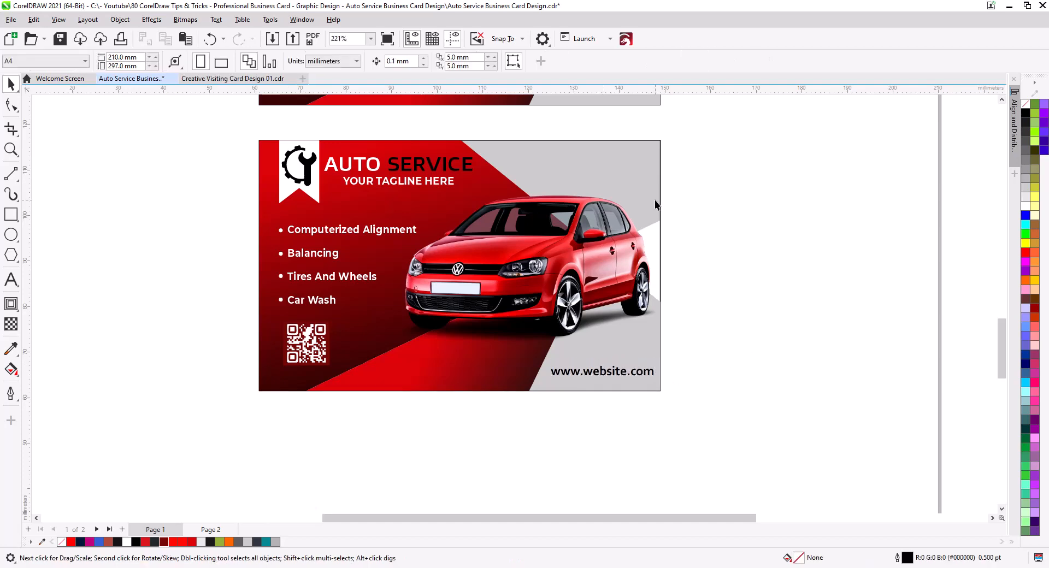
Step: Give the linked contact icon circles on the contact side a white outline and remove their fill
scroll(655, 200, up, 5)
scroll(659, 356, up, 3)
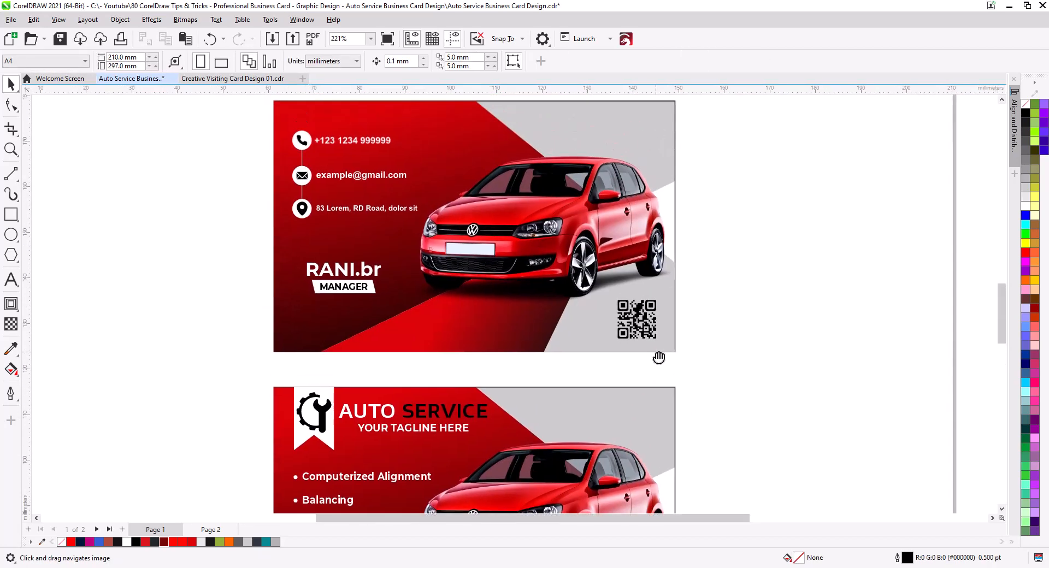
scroll(339, 221, up, 1)
scroll(339, 221, up, 5)
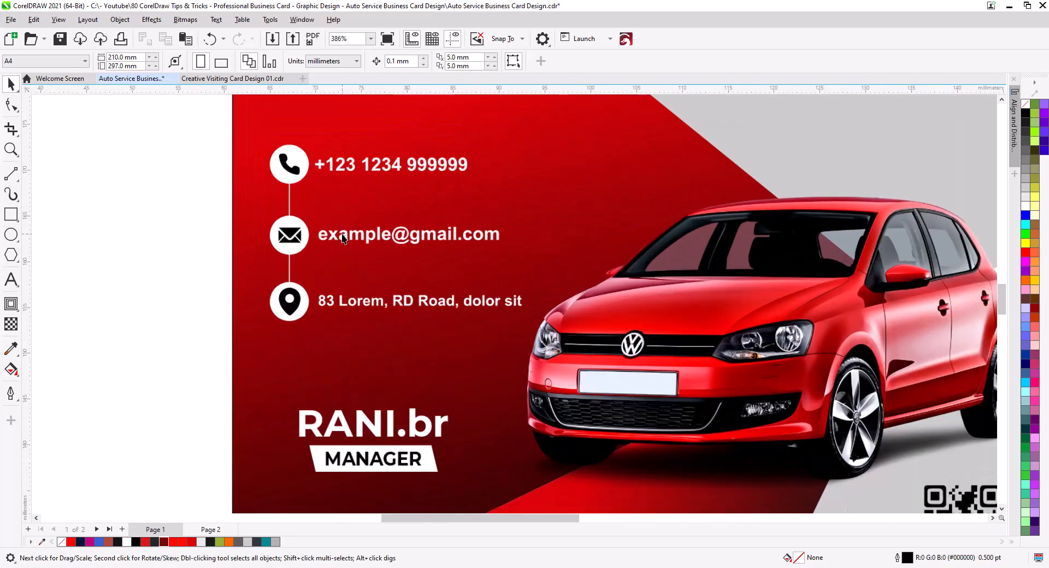
scroll(385, 297, up, 1)
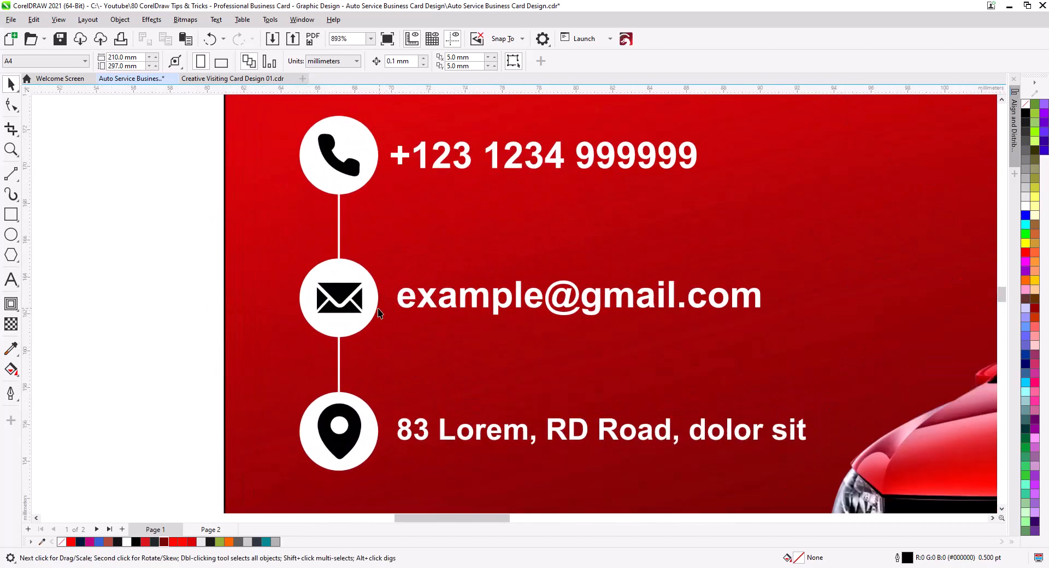
click(377, 307)
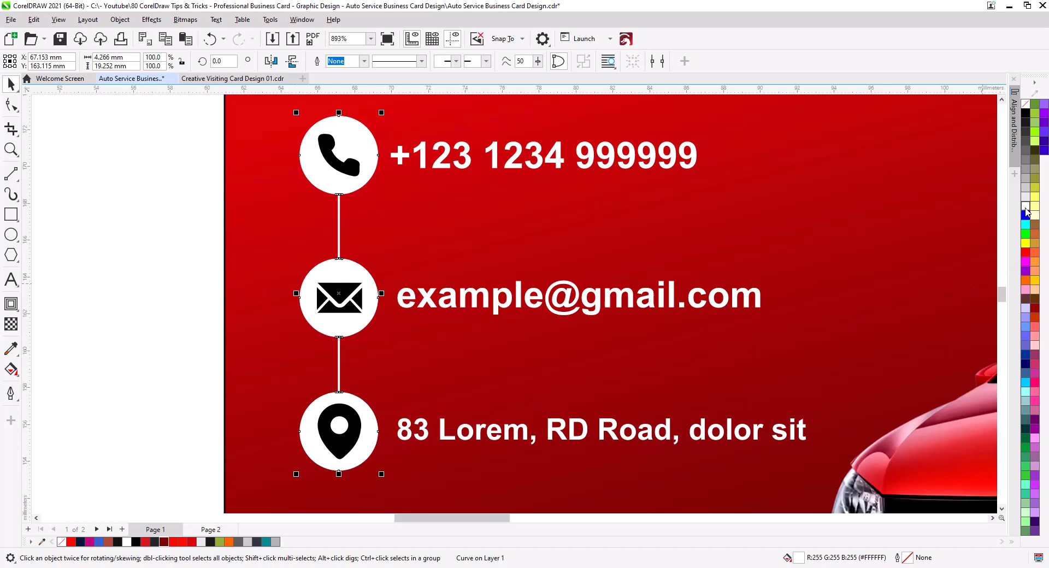
right_click(1027, 211)
click(1026, 104)
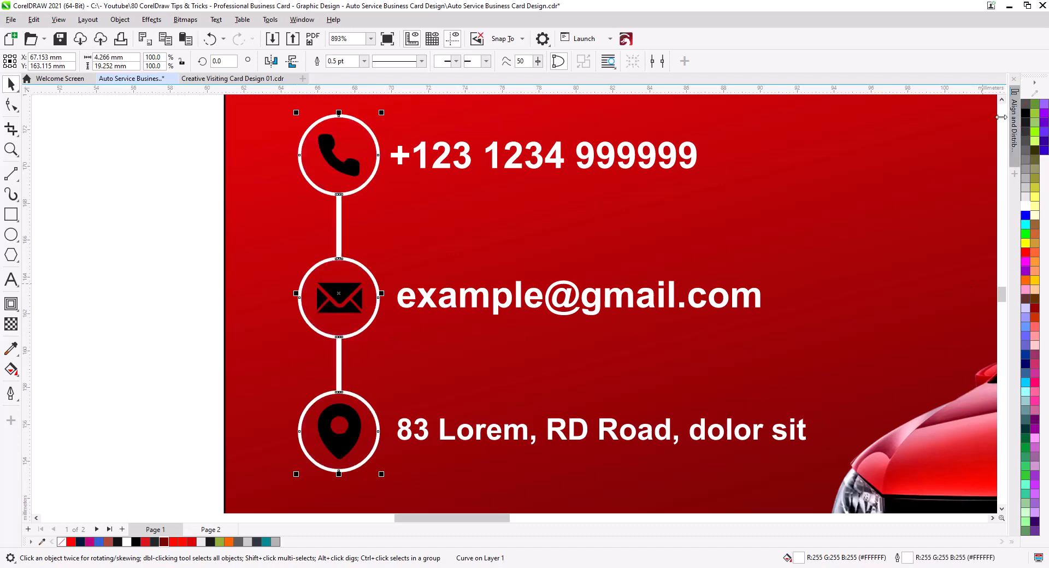
click(11, 304)
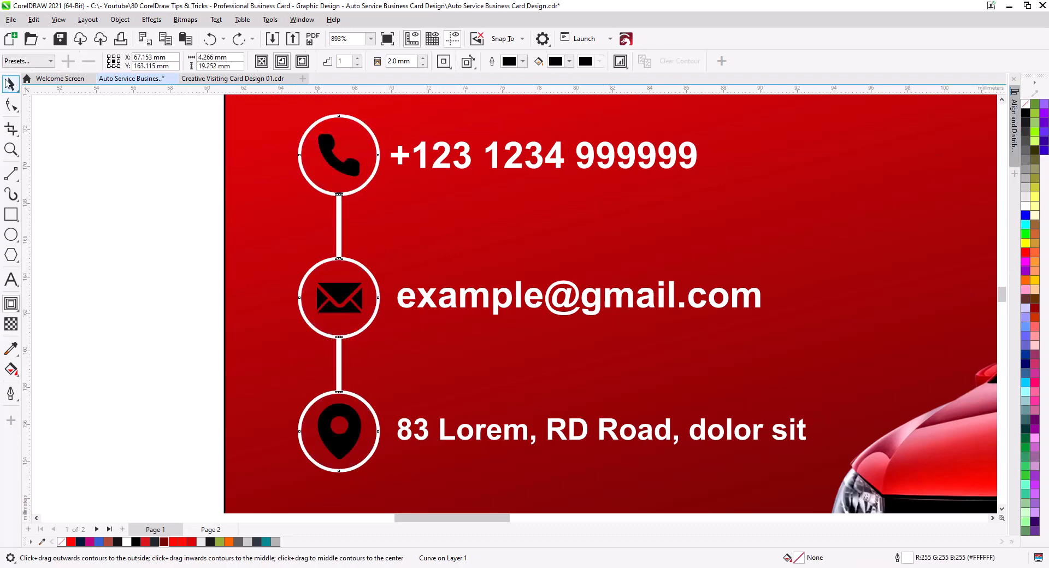
click(9, 83)
click(147, 247)
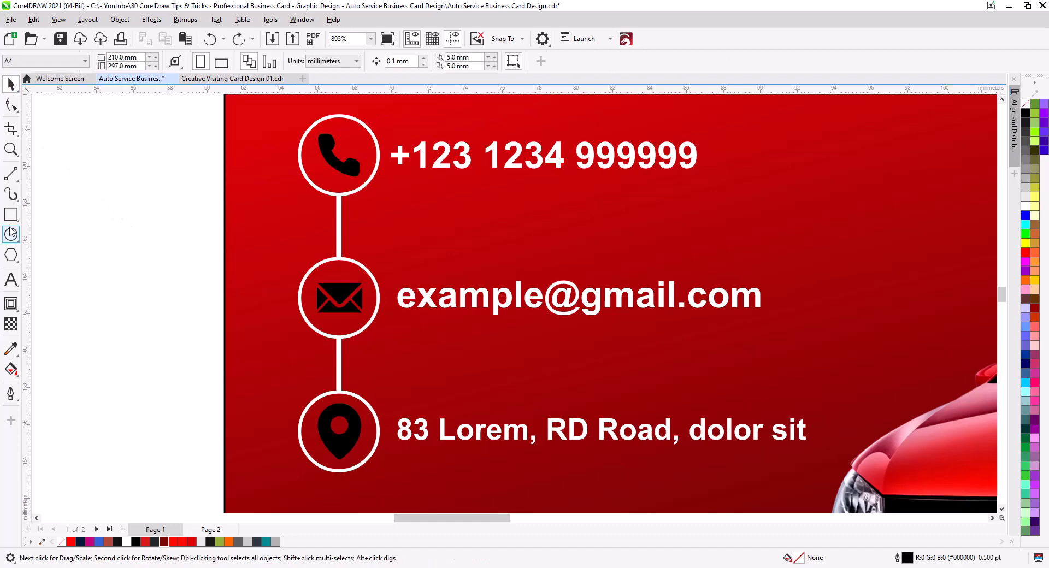
Step: Draw a circle about 3.4 mm in diameter and centre it on the phone icon inside the white ring
key(F7)
drag(251, 187, 305, 252)
click(10, 83)
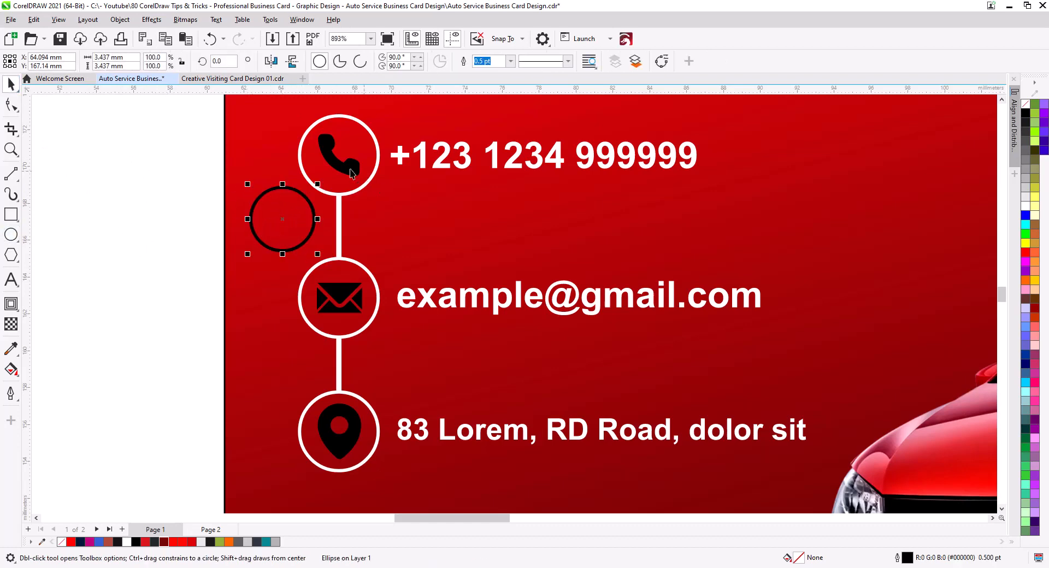
shift+click(347, 173)
key(c)
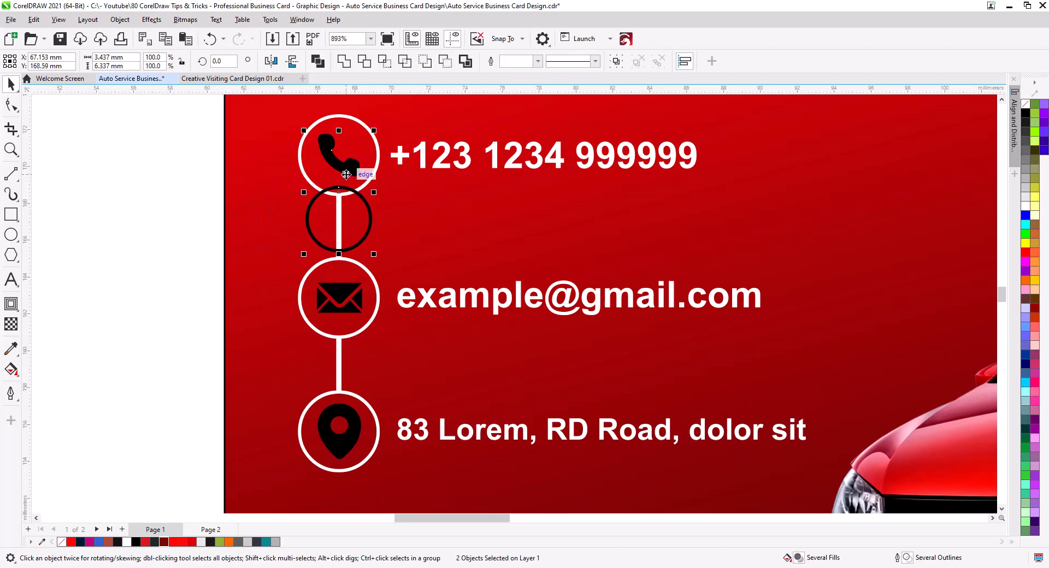
key(e)
click(164, 196)
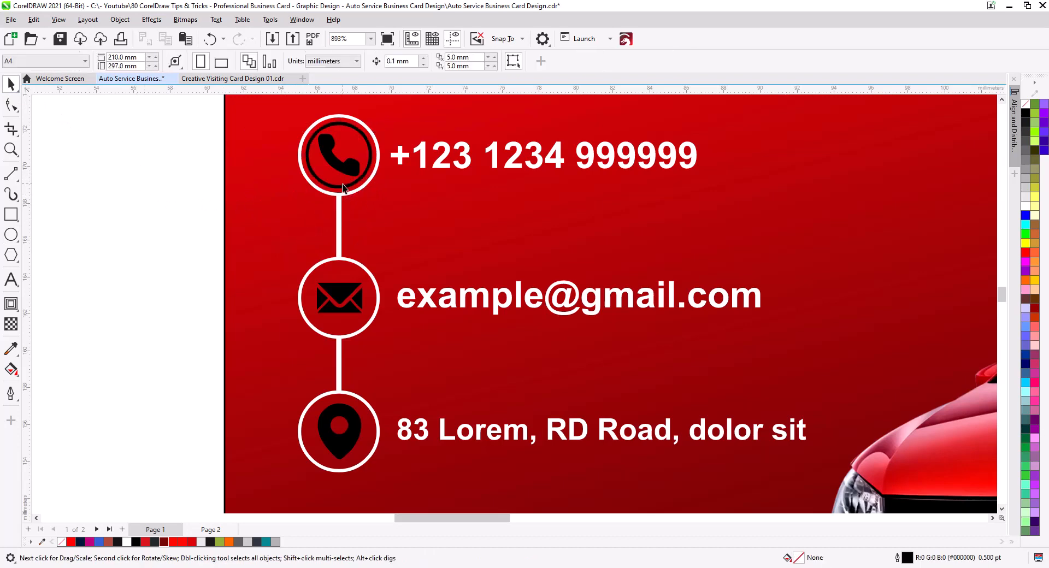
Step: Duplicate the inner circle onto the envelope and location pin icons, centring the last copy on the pin
drag(343, 188, 347, 329)
key(ctrl+r)
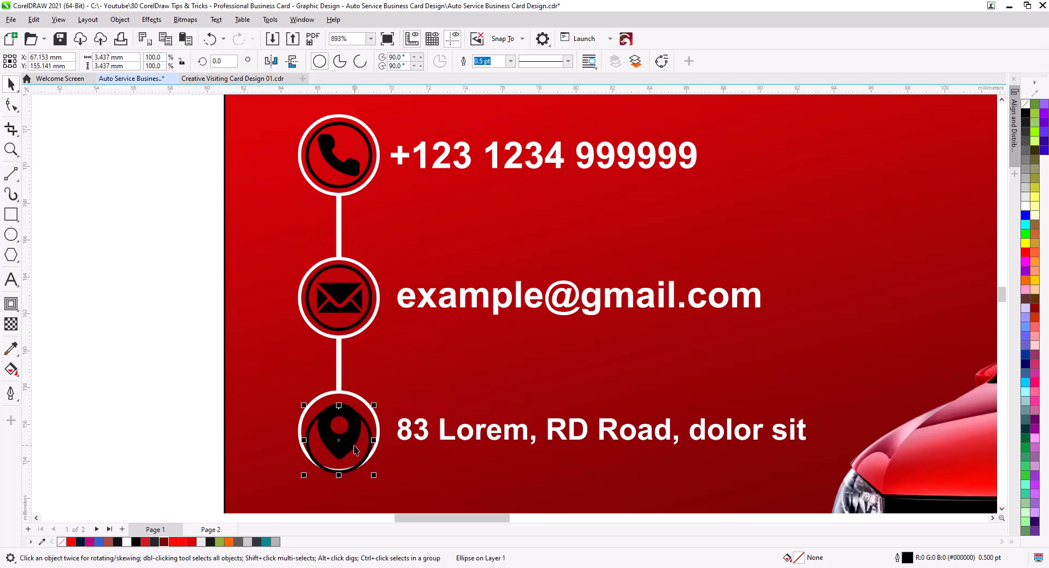
shift+click(354, 445)
key(e)
click(360, 320)
key(Escape)
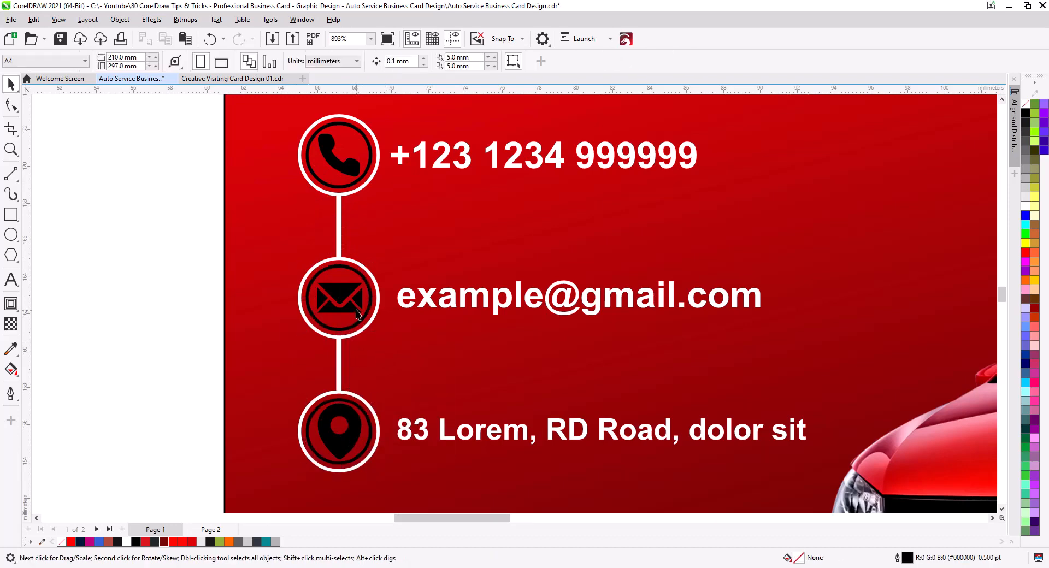
Step: Scale the location pin icon down so that it fits inside its inner circle
click(357, 315)
shift+click(355, 309)
key(Escape)
click(355, 459)
drag(373, 467, 360, 459)
key(ctrl+z)
click(213, 424)
click(352, 440)
Step: Shrink the envelope icon to about 2.4 by 1.6 mm and the phone icon to about 2.05 by 2.09 mm
click(354, 315)
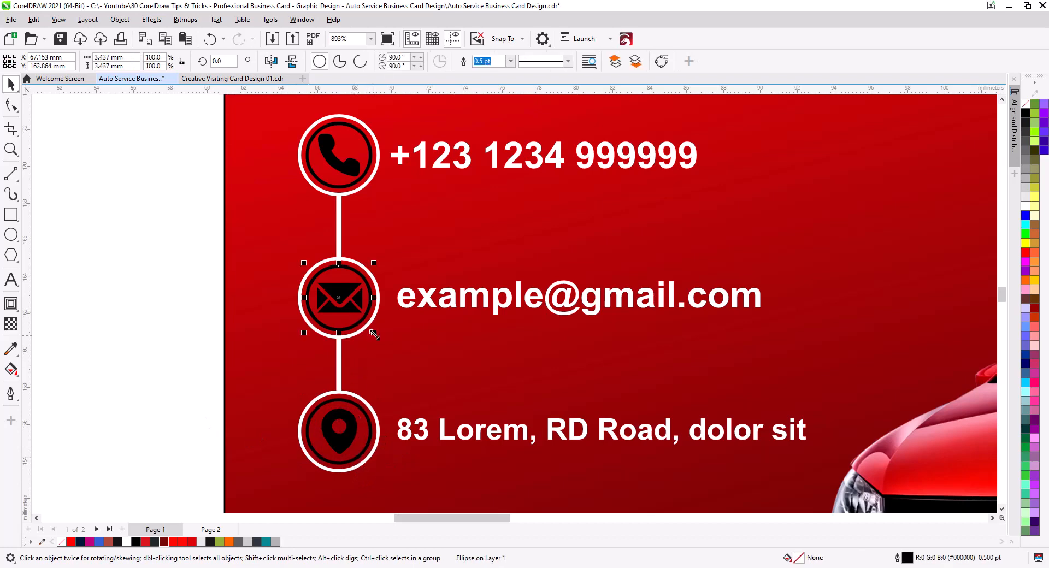
click(358, 292)
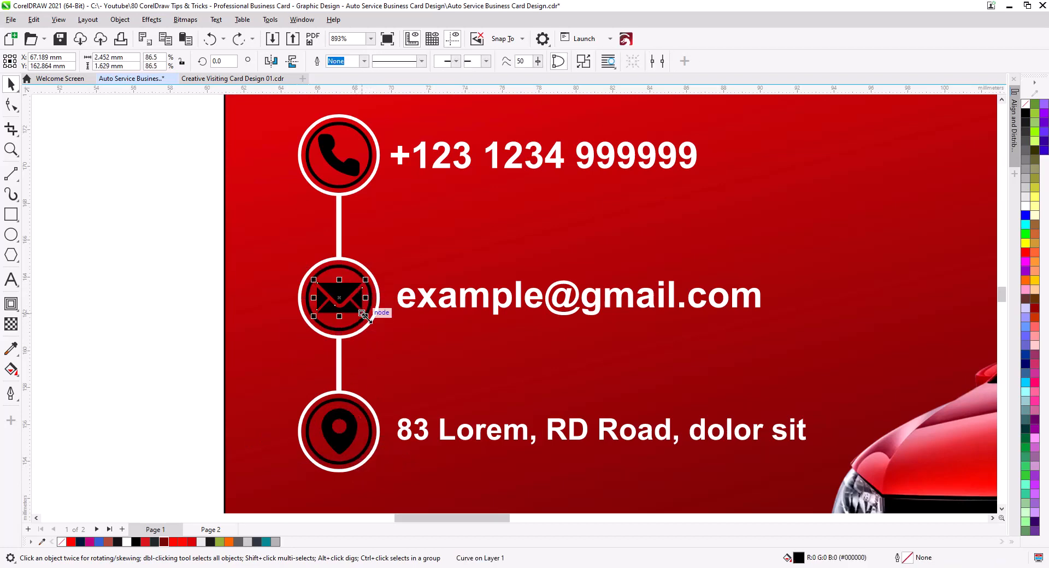
drag(366, 319, 365, 322)
click(353, 174)
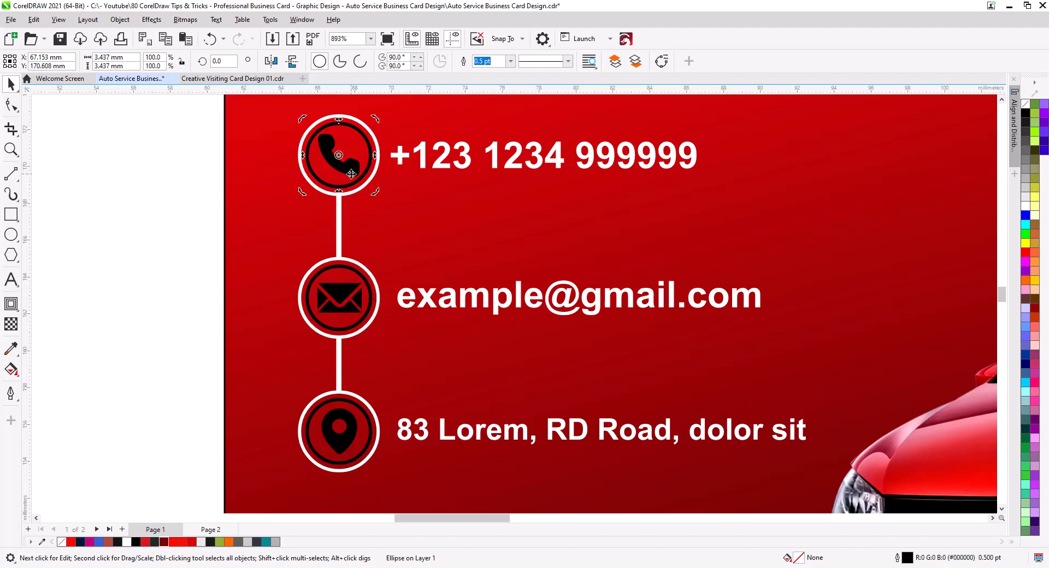
click(353, 175)
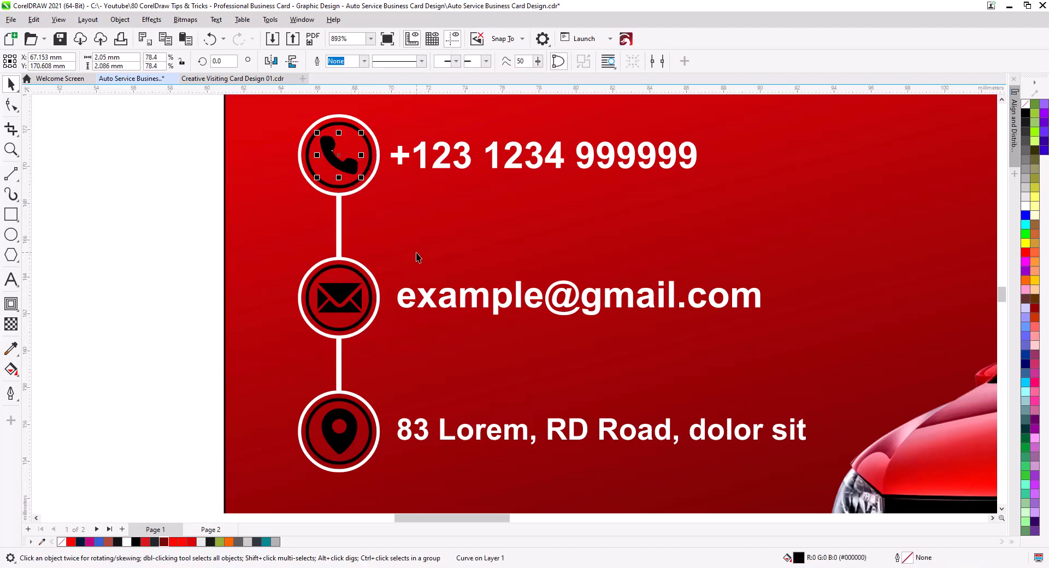
Step: Fill the phone, envelope and location pin icons with white
click(1038, 206)
click(360, 304)
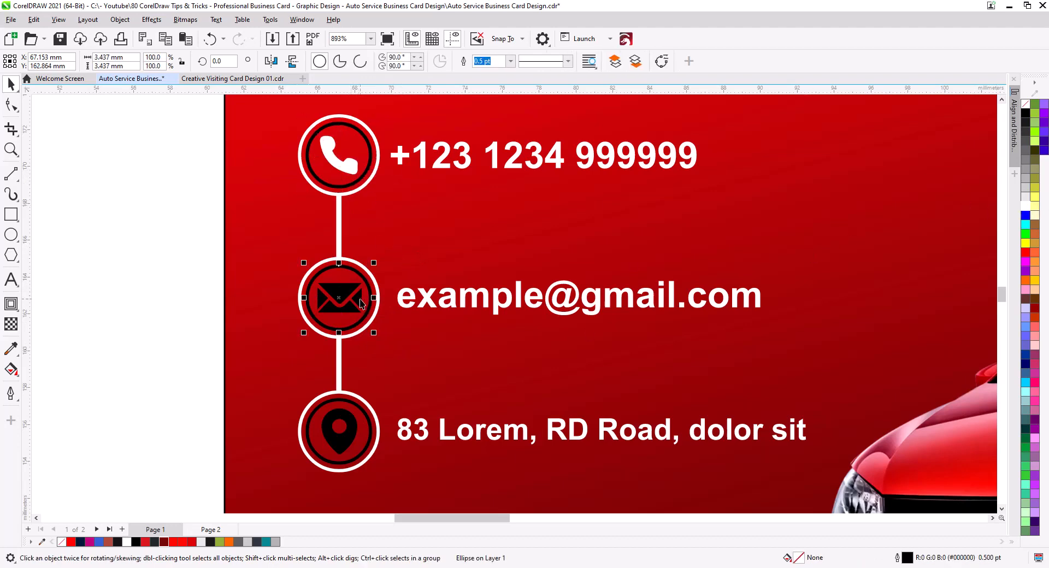
click(358, 309)
click(1026, 206)
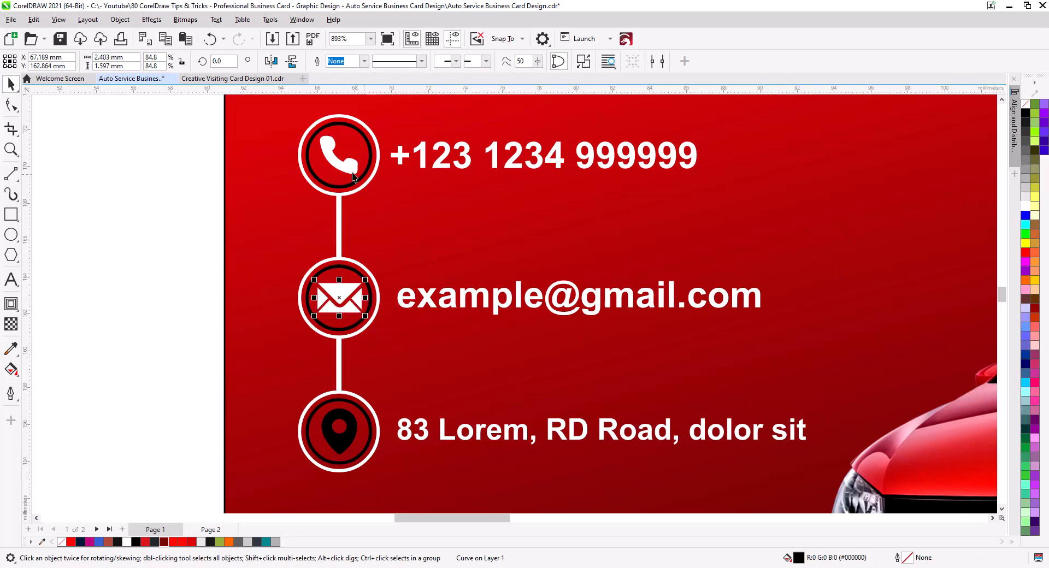
shift+click(346, 173)
shift+click(357, 430)
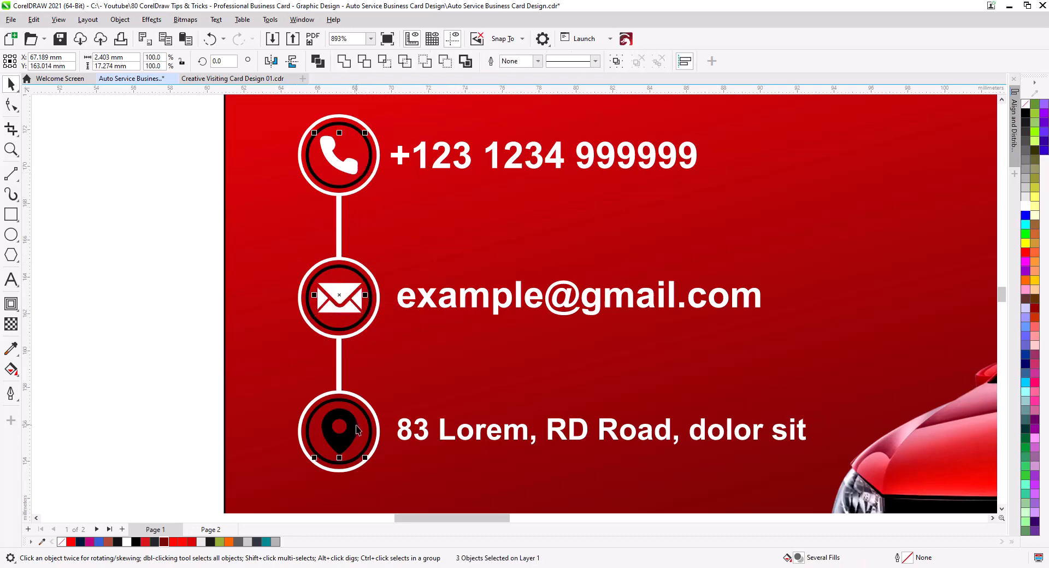
click(1025, 205)
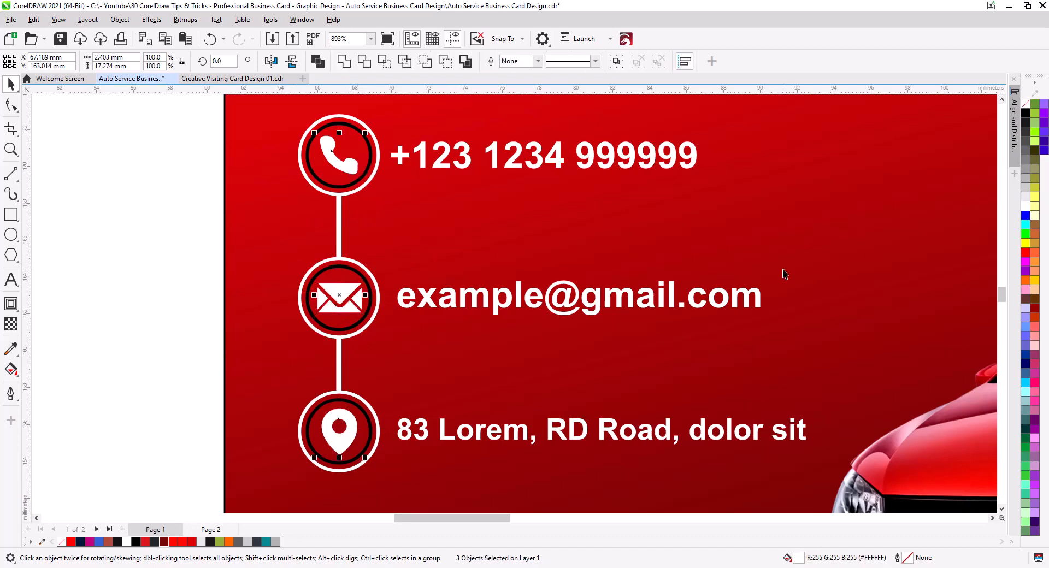
Step: Fill the three inner circles behind the contact icons with black
click(174, 310)
click(371, 430)
shift+click(356, 325)
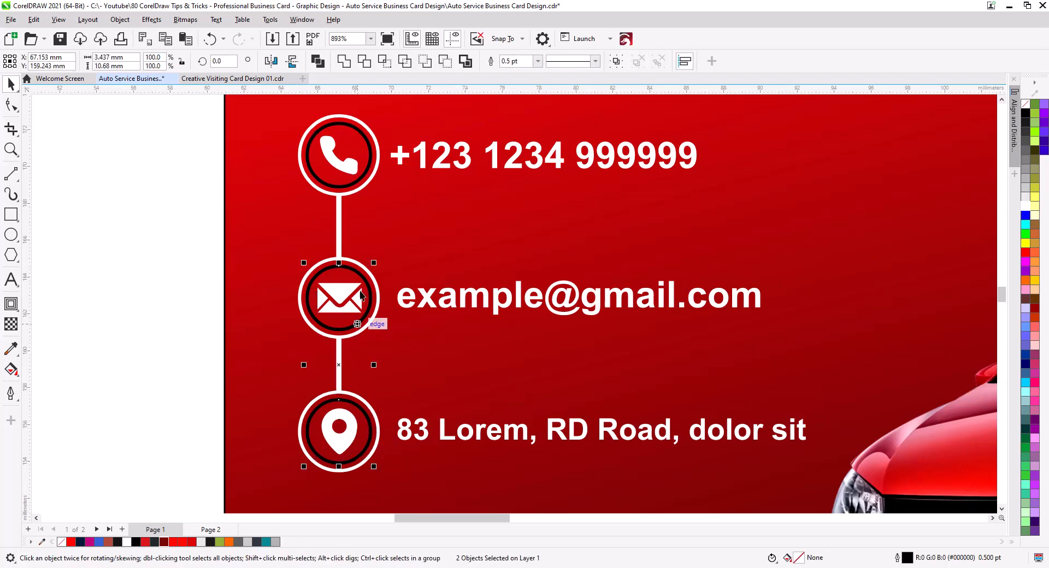
shift+click(356, 183)
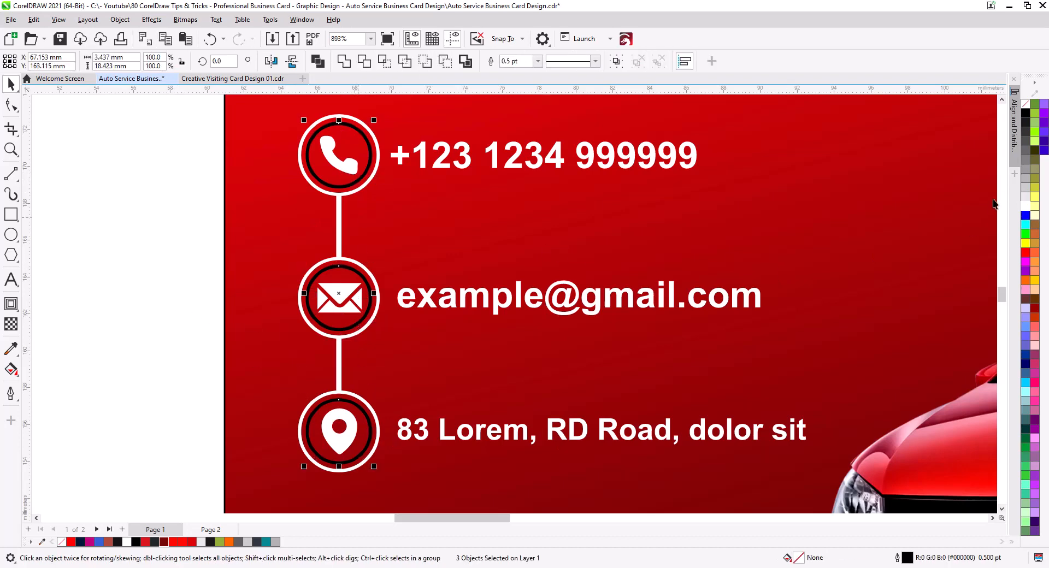
click(1027, 113)
Step: Fill the linked outer circle shape with white and remove the outlines from all the contact icon graphics
click(339, 203)
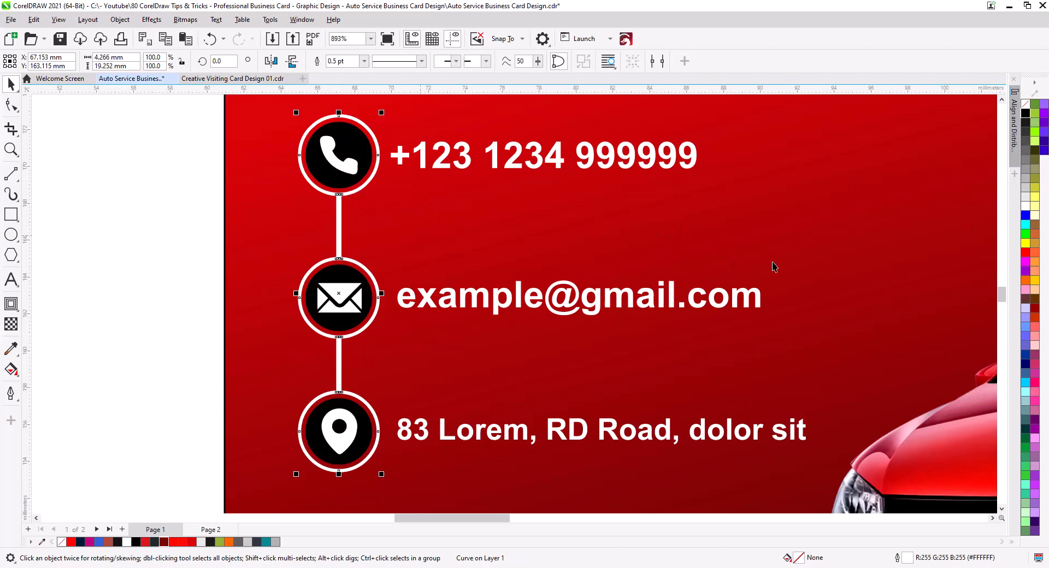
click(1026, 212)
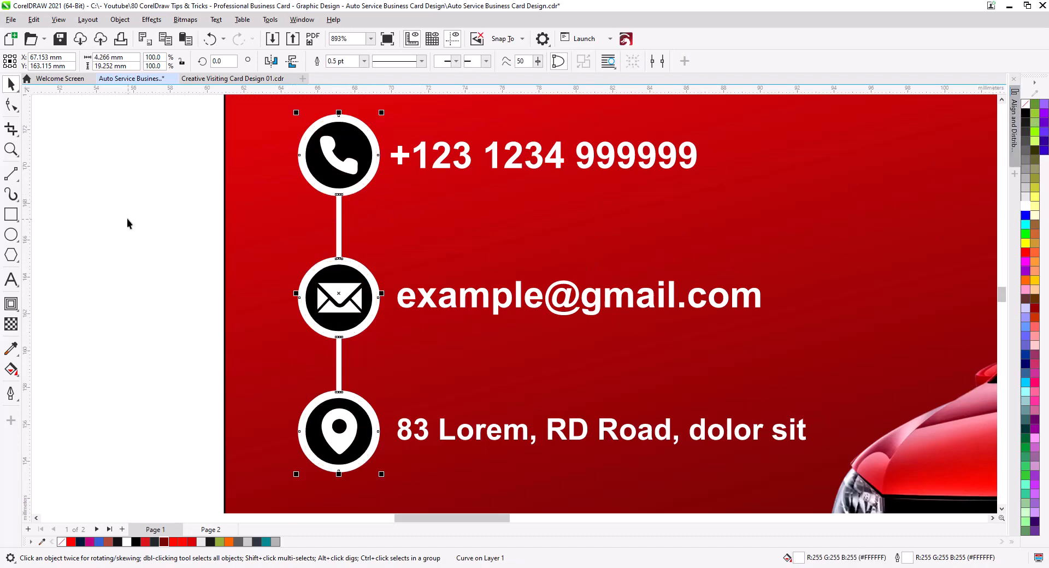
click(199, 232)
scroll(208, 217, down, 1)
drag(258, 182, 374, 432)
right_click(1026, 108)
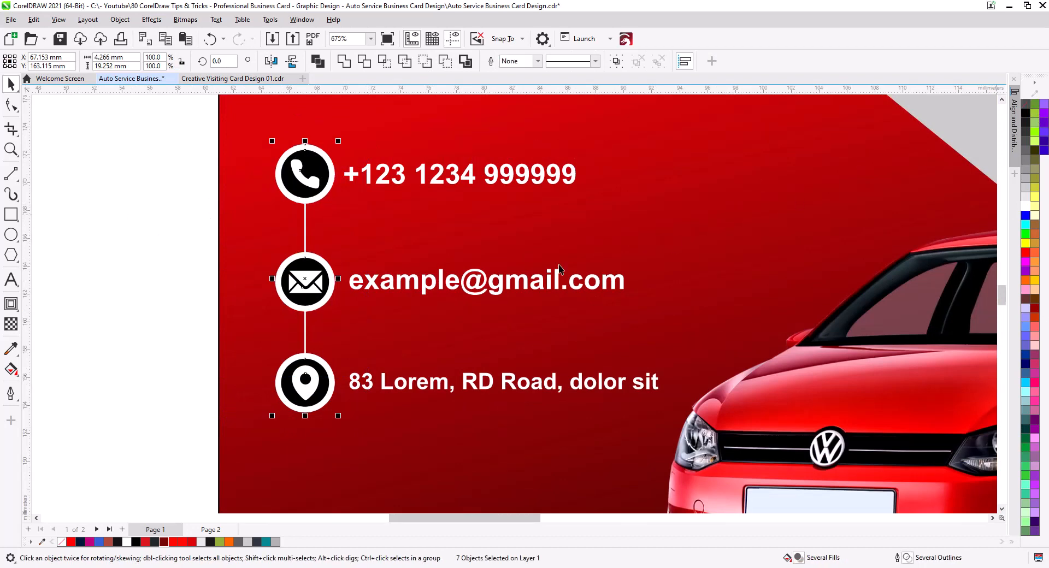
click(185, 254)
scroll(358, 271, down, 3)
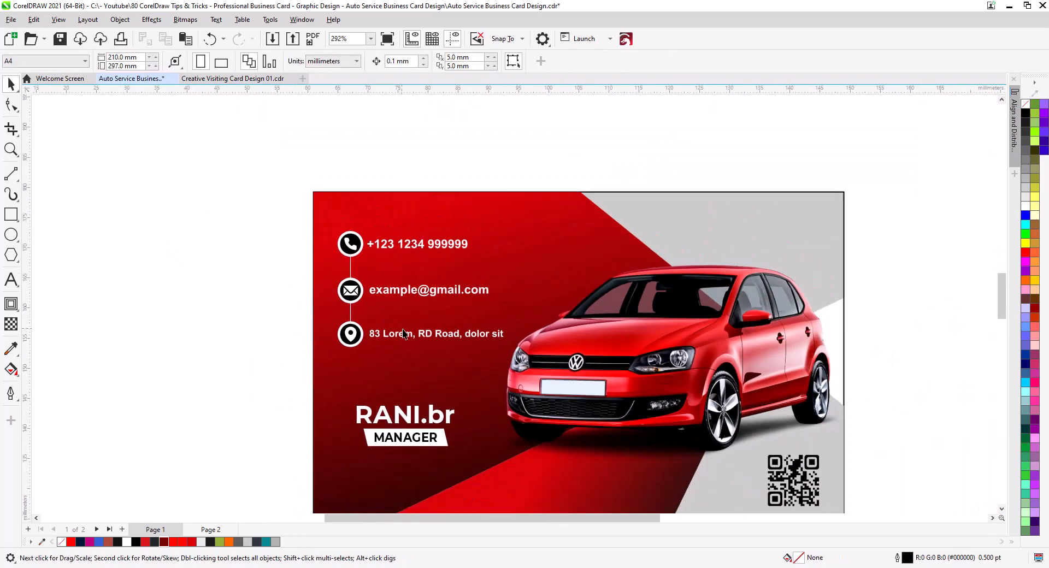
drag(403, 334, 307, 288)
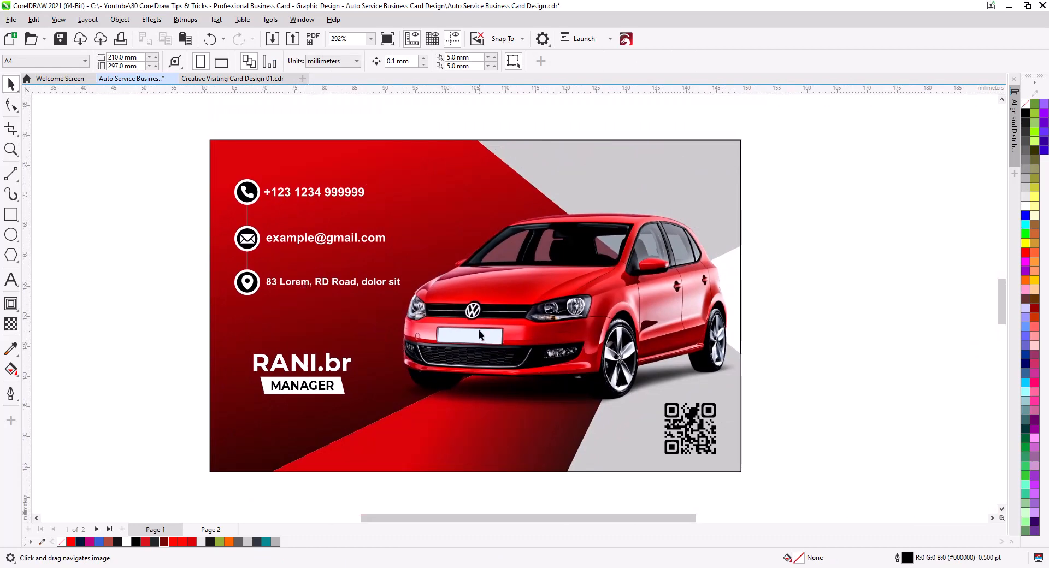
scroll(480, 334, down, 3)
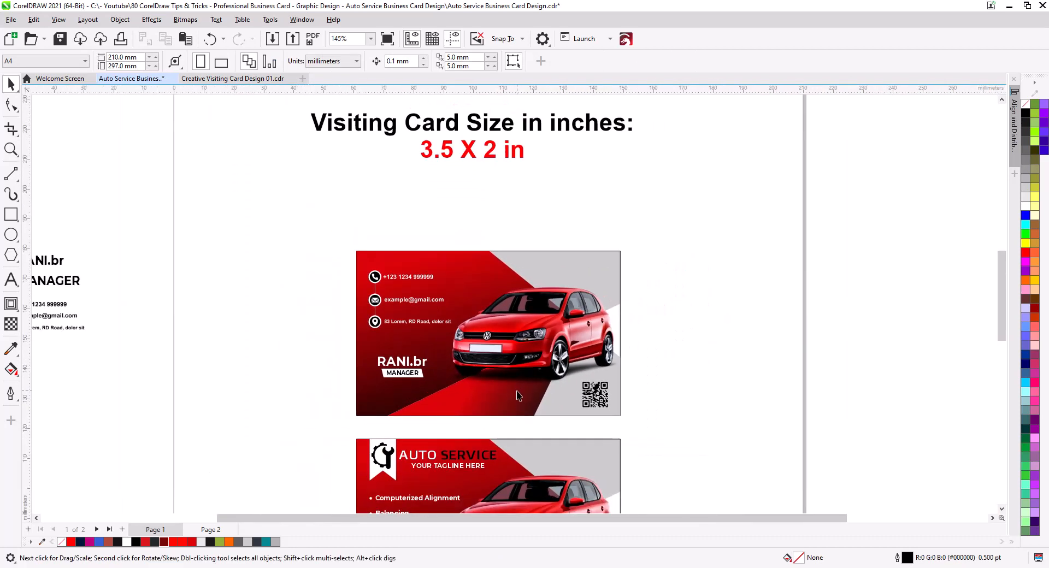
drag(518, 395, 516, 269)
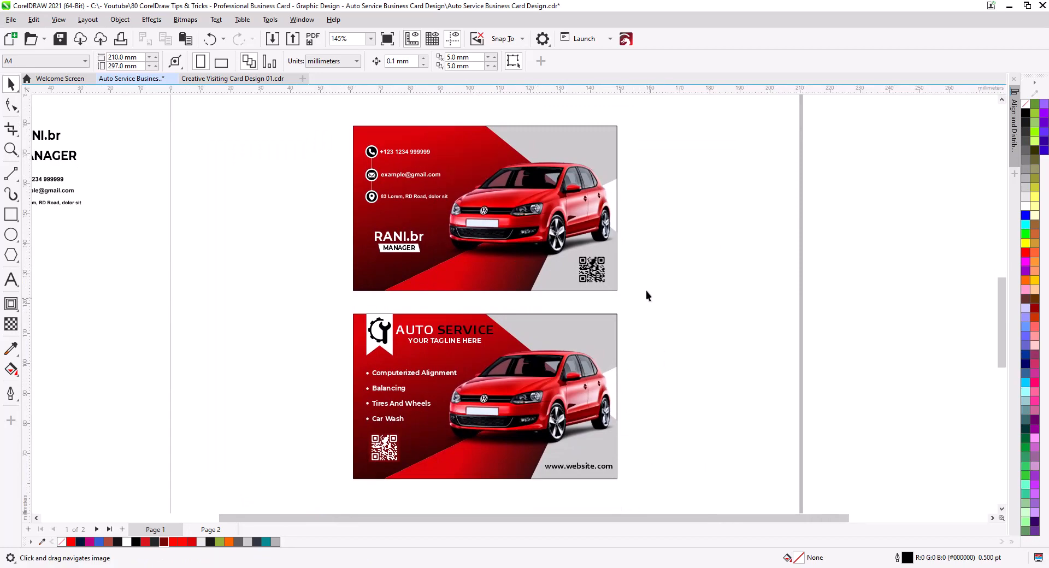